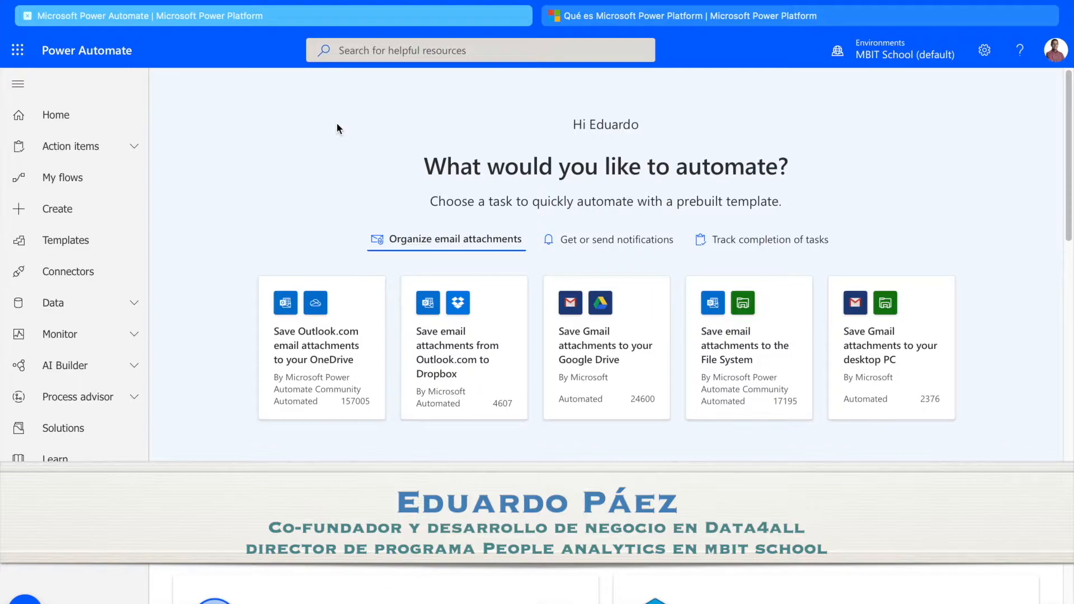
- Examine the Power Platform overview page, going through the Analizar, Actuar, Automatizar and Ayudar sections
click(727, 17)
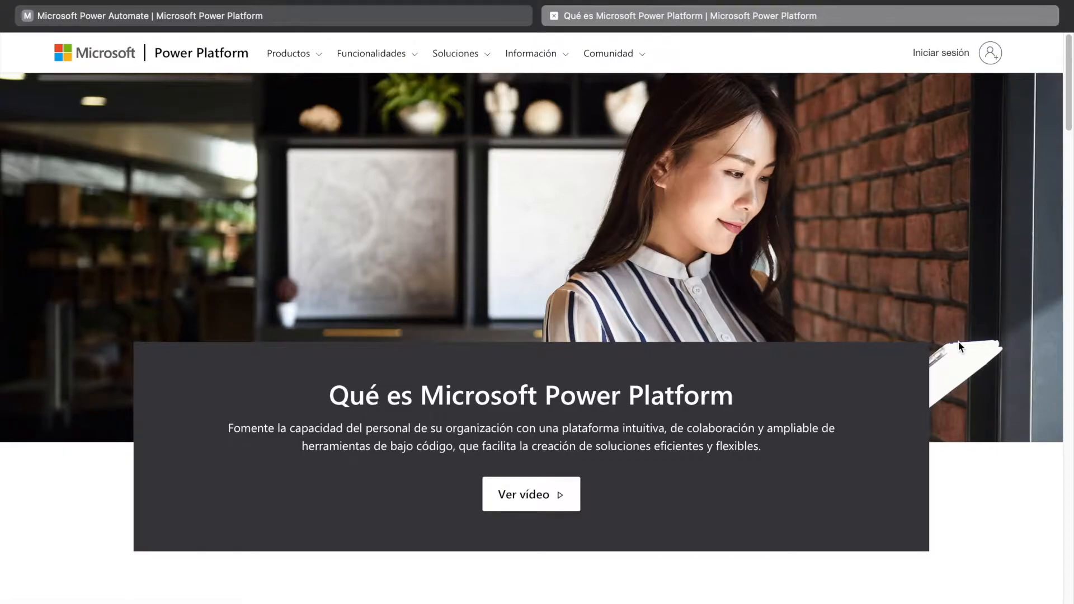
scroll(958, 342, down, 5)
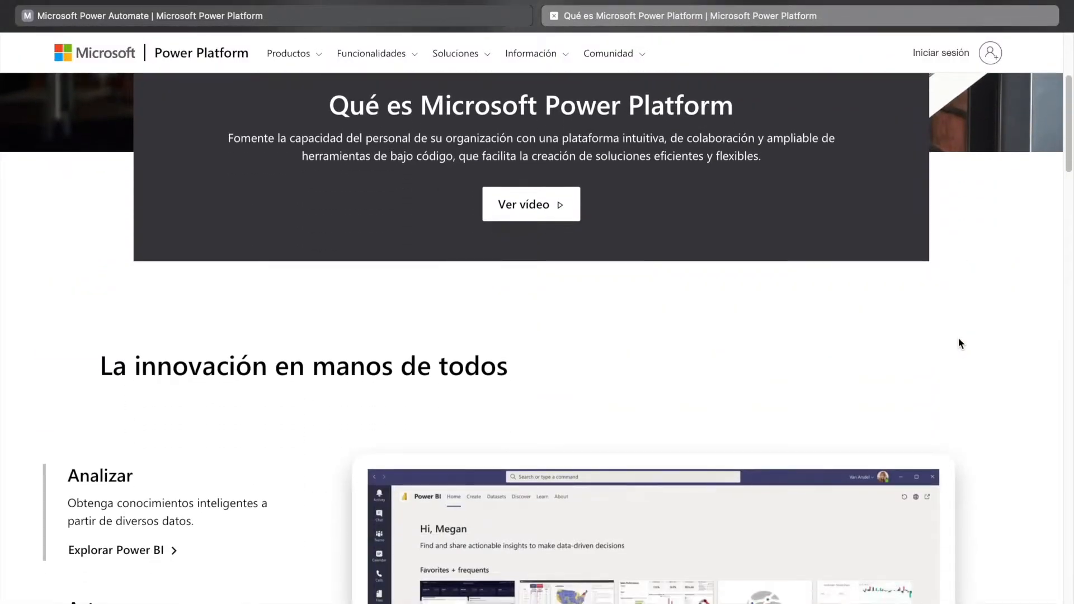
scroll(959, 339, up, 1)
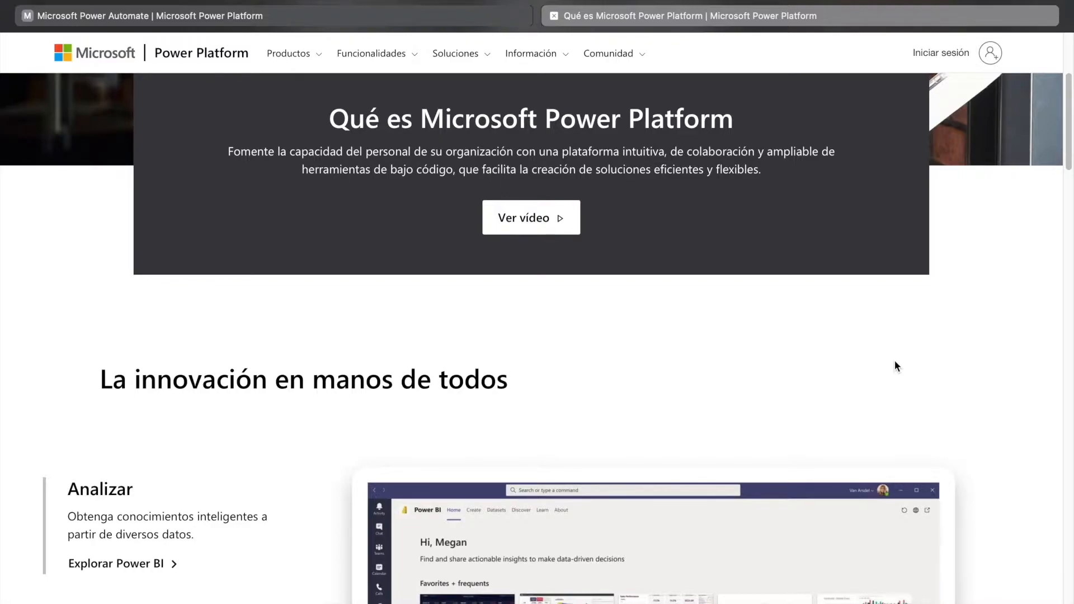
scroll(895, 364, down, 5)
scroll(894, 367, down, 2)
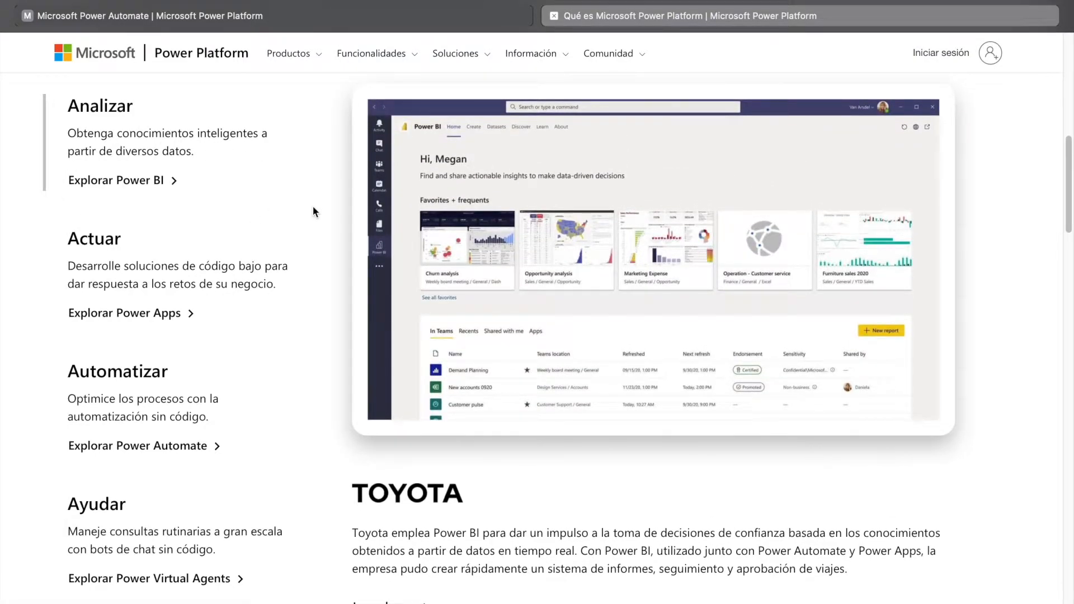
scroll(314, 207, down, 1)
mouse_move(80, 256)
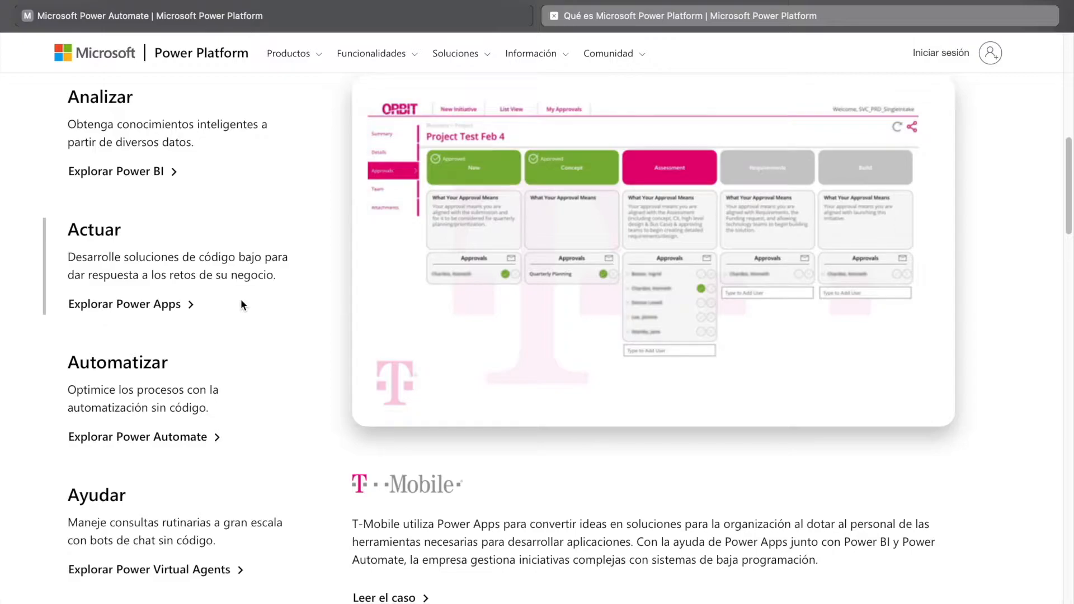
click(247, 398)
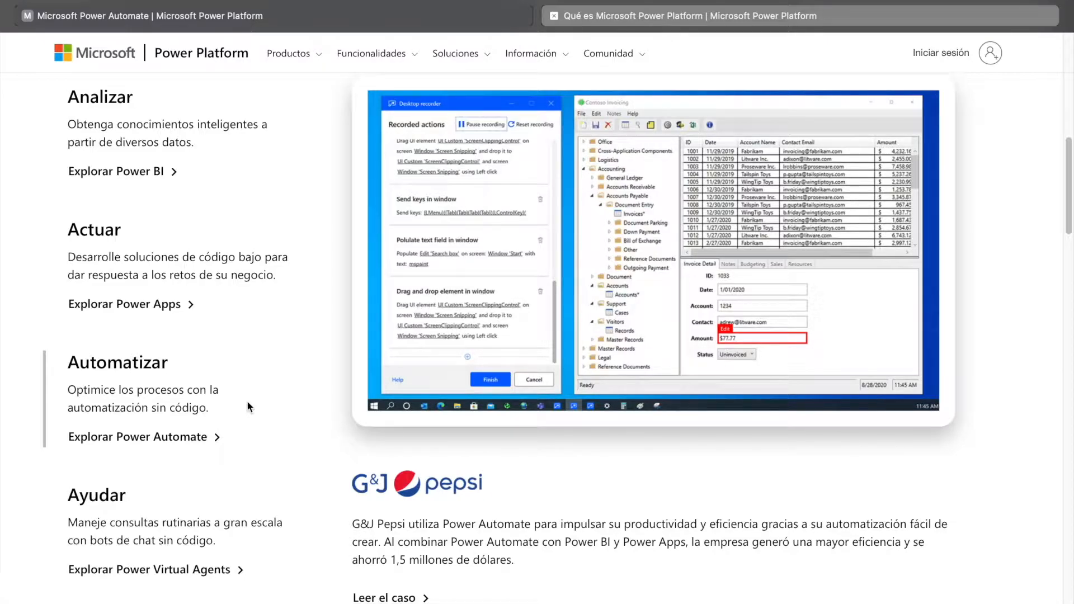
click(276, 543)
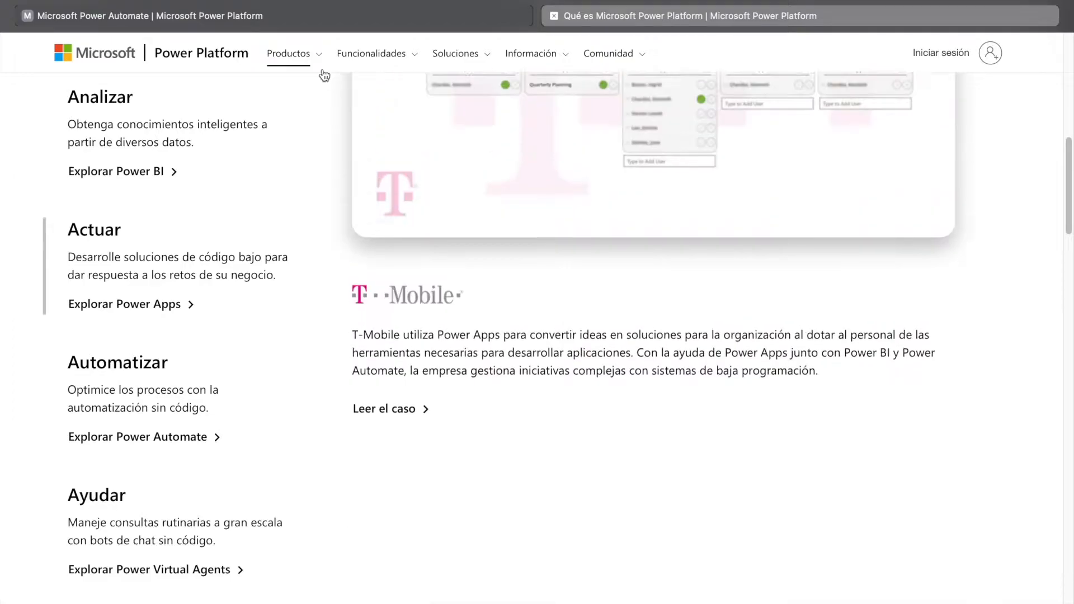
- Return to the Power Automate home page and look over the Microsoft apps available in the app launcher
click(284, 23)
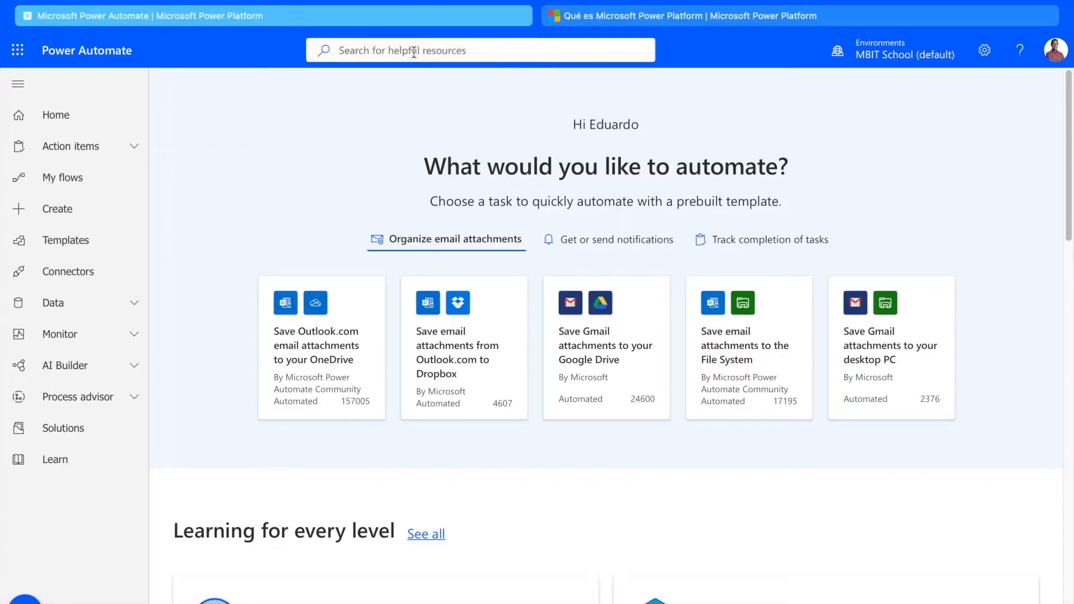
click(492, 0)
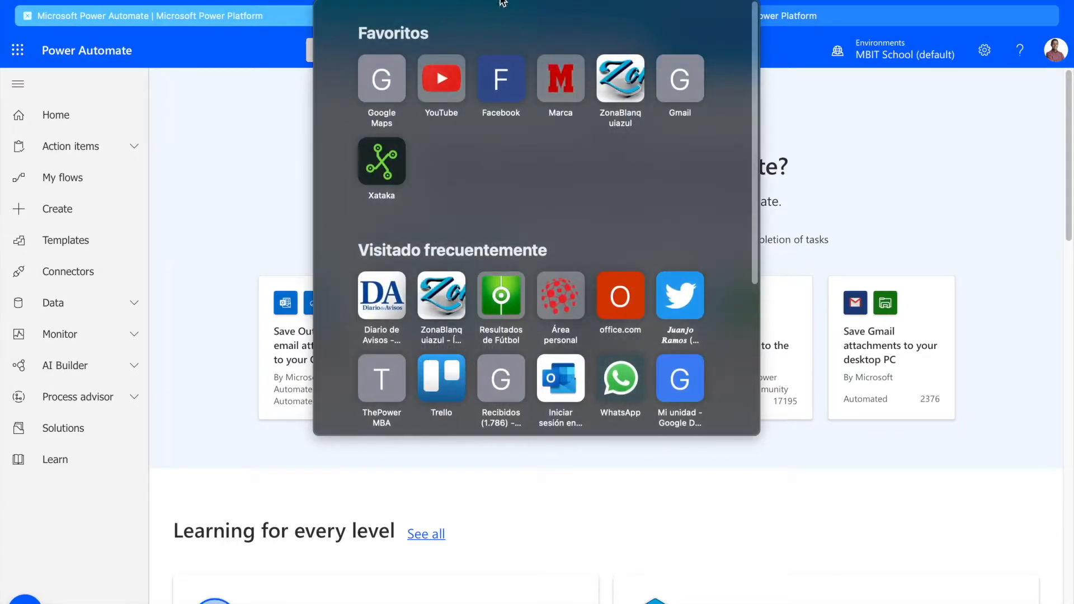
click(240, 119)
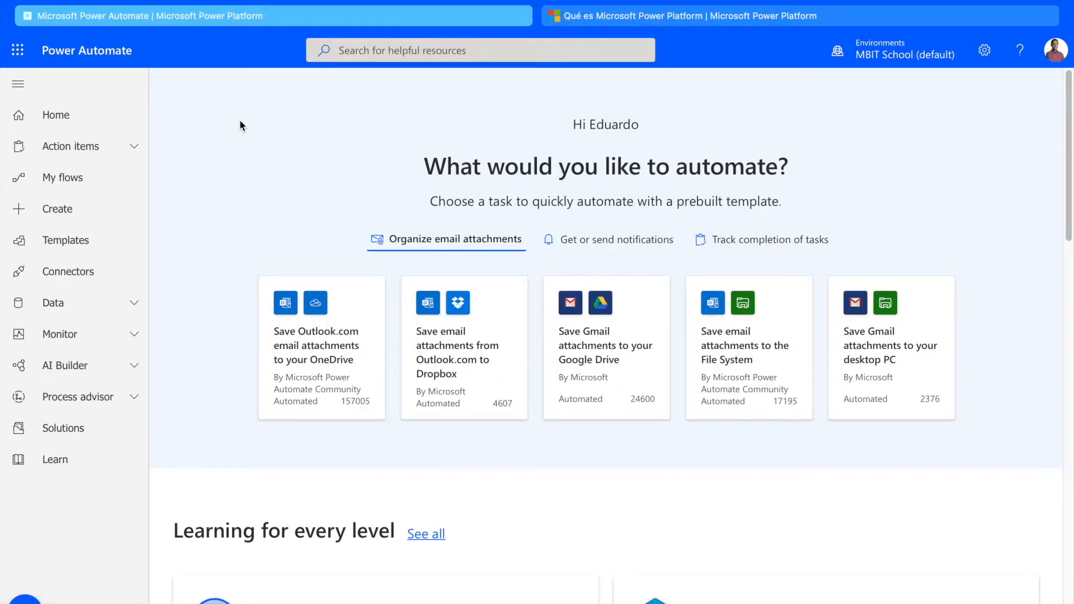
click(17, 51)
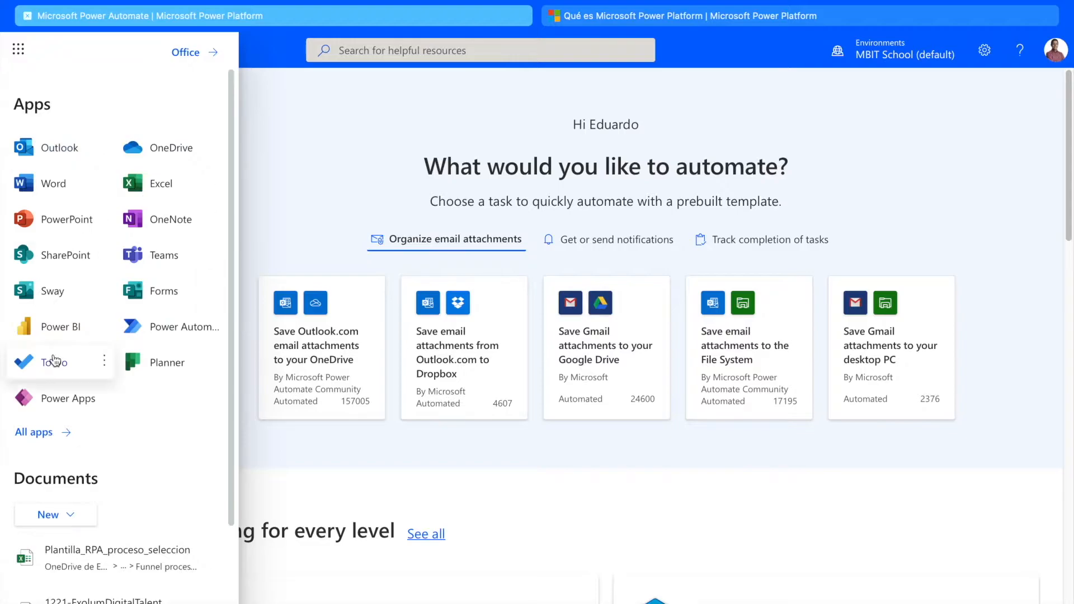
click(19, 51)
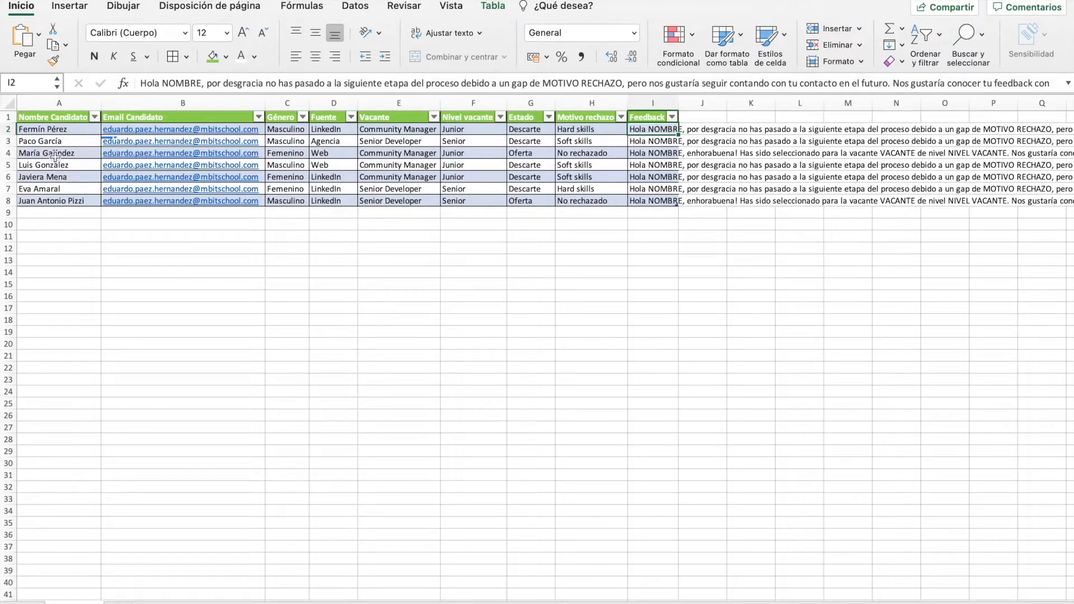
- In the Excel candidate table, review the entries in the Nombre Candidato and Email Candidato columns
click(56, 131)
key(Down)
key(Down)
key(Up)
key(Up)
key(Right)
key(Down)
key(Down)
key(Down)
key(Down)
key(Down)
key(Up)
key(Up)
key(Up)
key(Up)
key(Up)
key(Left)
key(Down)
key(Down)
key(Down)
key(Down)
key(Down)
key(Down)
key(Up)
key(Up)
key(Up)
key(Up)
key(Up)
key(Up)
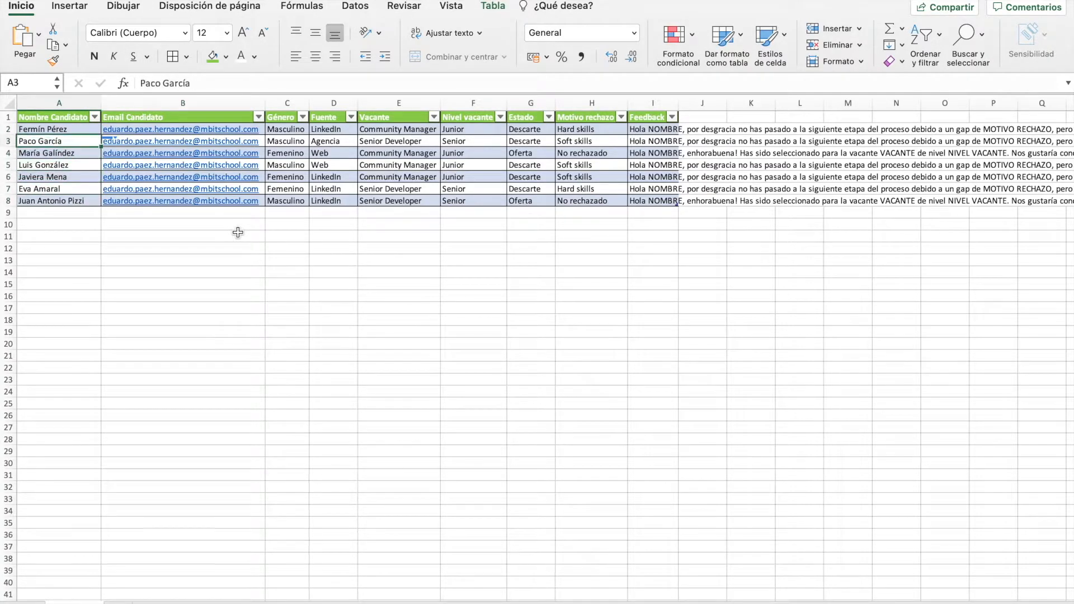
- Review the e-mail, Género and Fuente values of the first candidates in the table
key(Right)
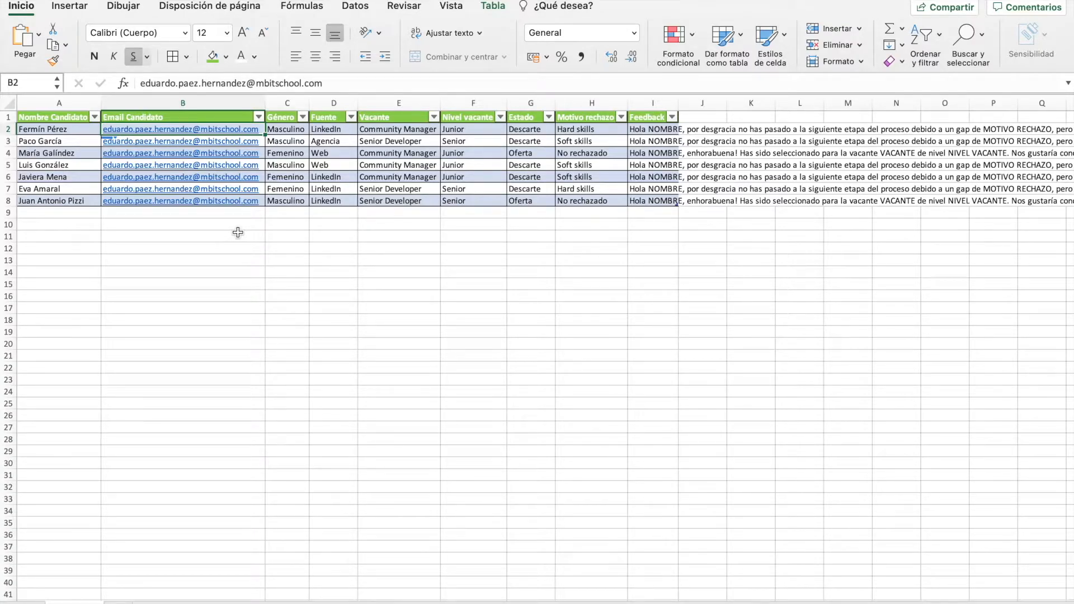
key(Right)
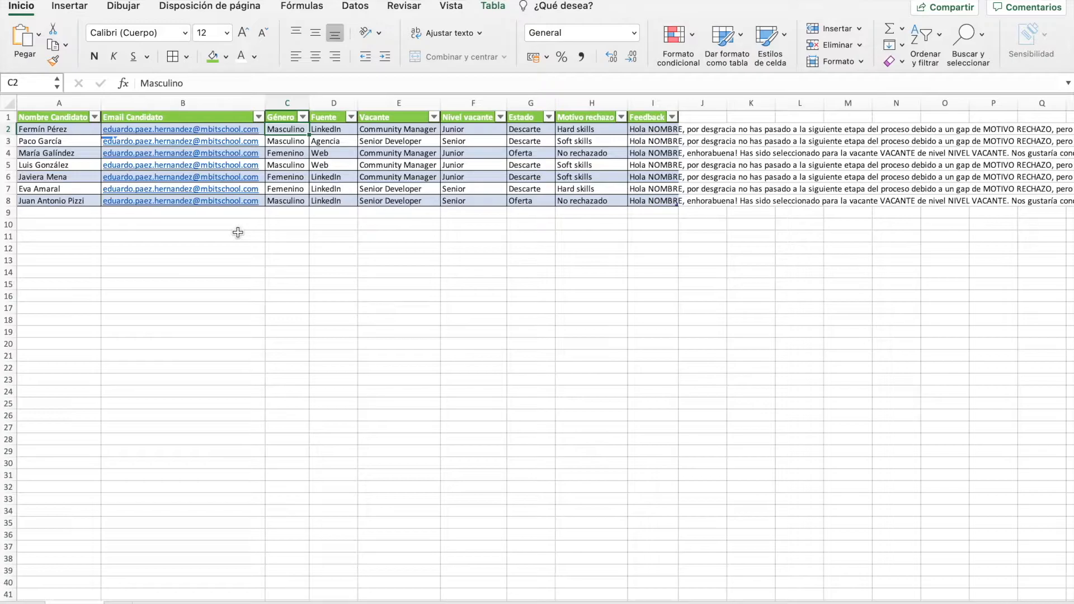
key(Right)
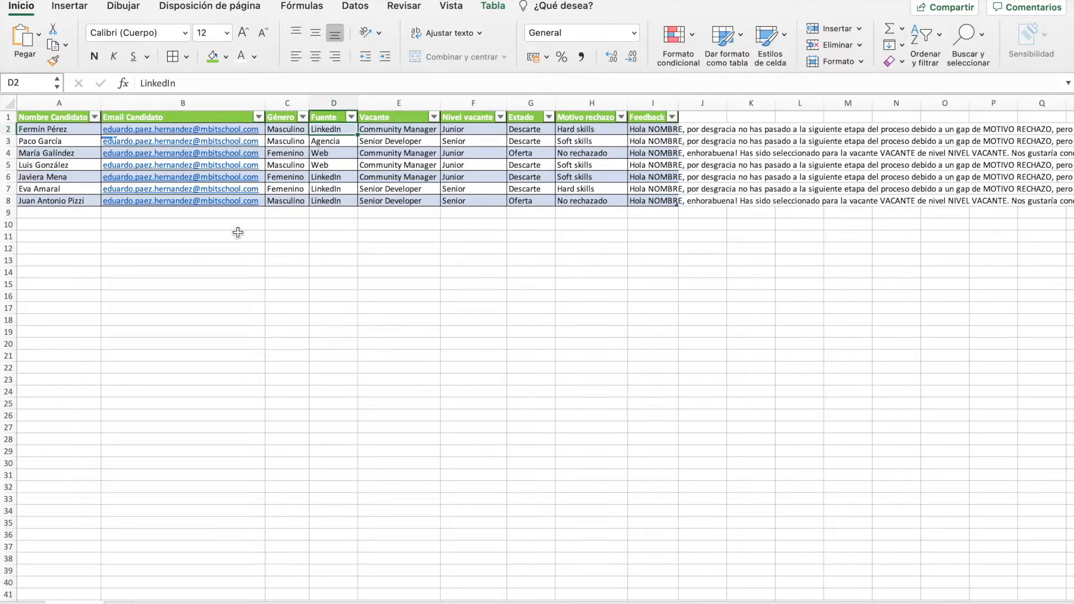
key(Down)
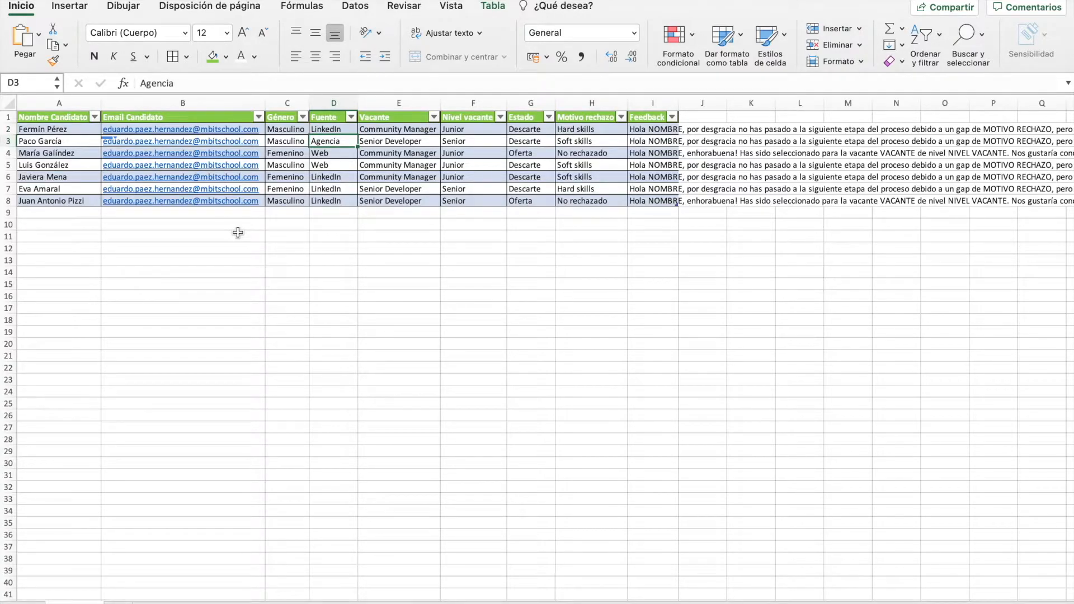
key(Down)
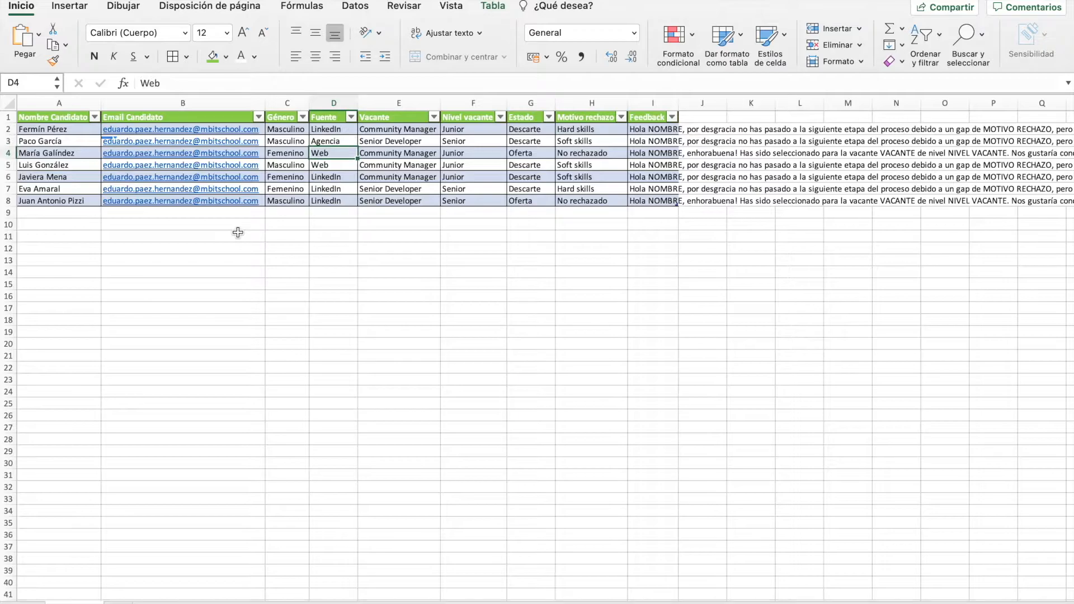
- Review the Vacante and Nivel vacante values for the candidates
key(Up)
key(Right)
key(Up)
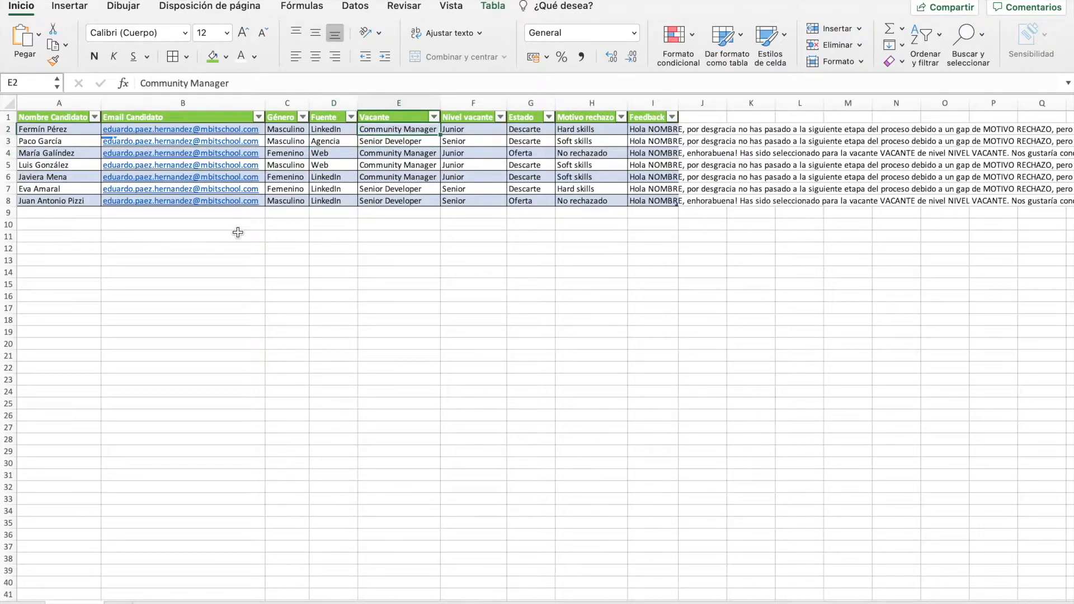
key(Down)
key(Down)
key(Down)
key(Down)
key(Up)
key(Up)
key(Up)
key(Up)
key(Right)
key(Down)
key(Up)
- Review the Estado values and the Motivo rechazo column for the candidates
key(Right)
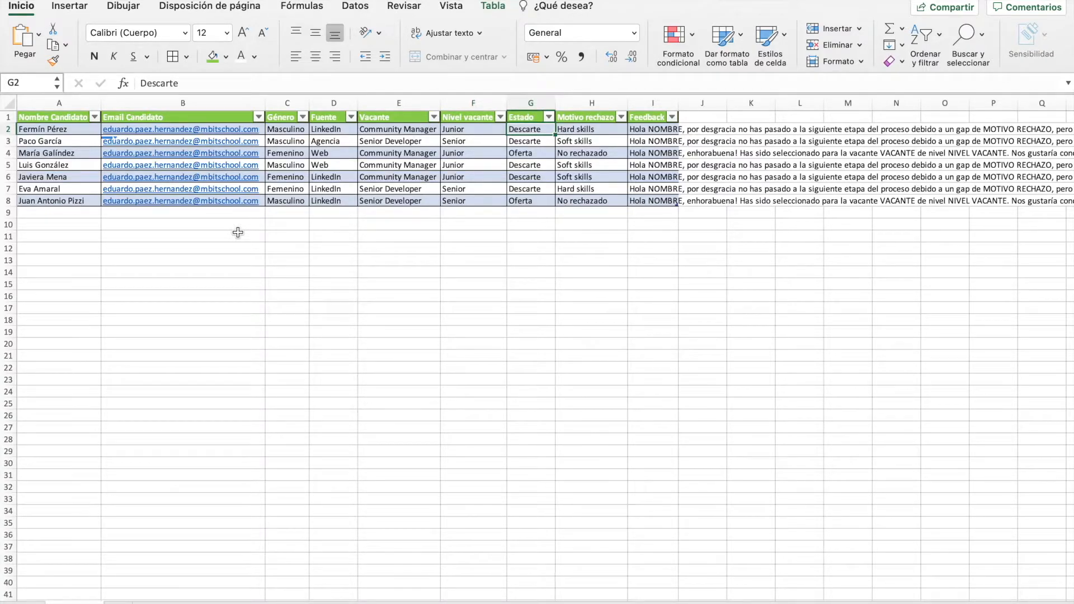
key(Down)
key(Up)
key(Down)
key(Down)
key(Left)
key(Right)
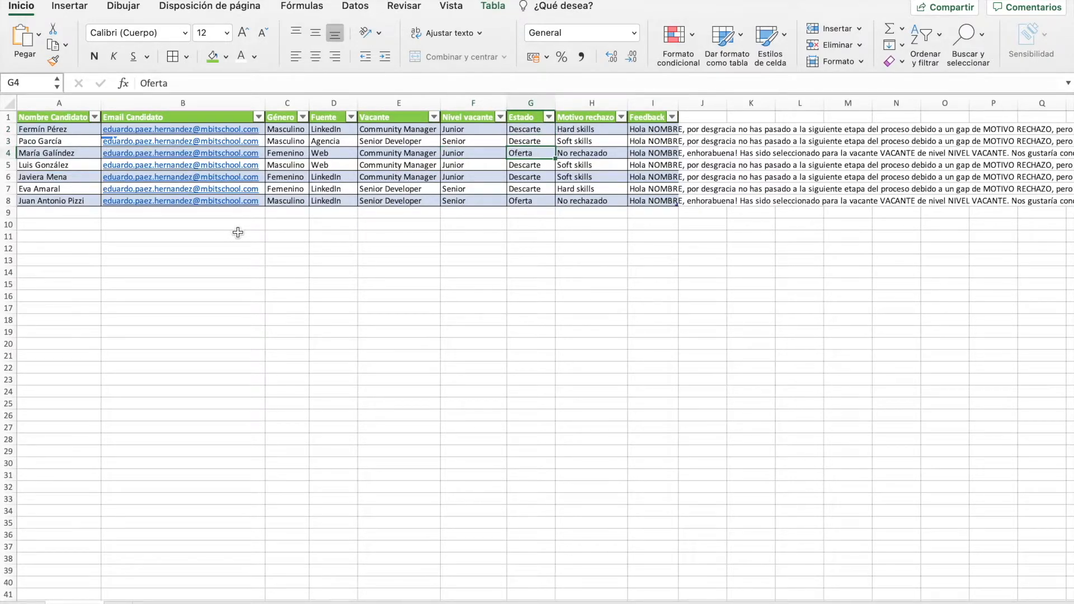
key(Right)
key(Up)
key(Up)
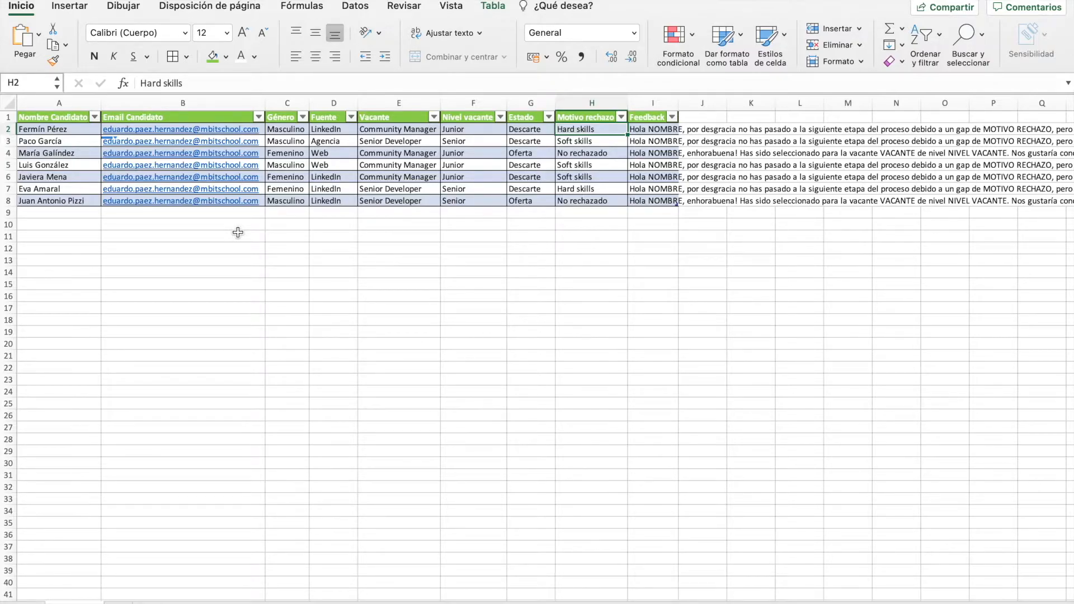
- Expand the formula bar and read the Feedback column's rejection message in I2 and offer message in I4
key(Left)
key(Left)
key(Left)
key(Left)
key(Left)
key(Left)
key(Left)
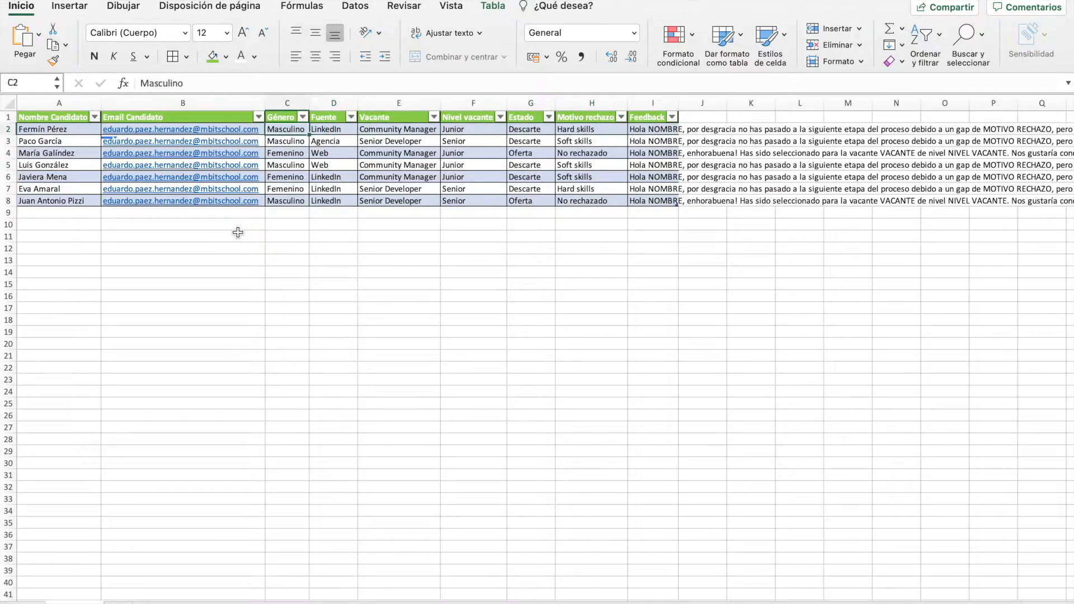
key(Right)
key(Right)
key(Right)
key(Right)
key(Right)
key(Right)
key(Right)
key(Right)
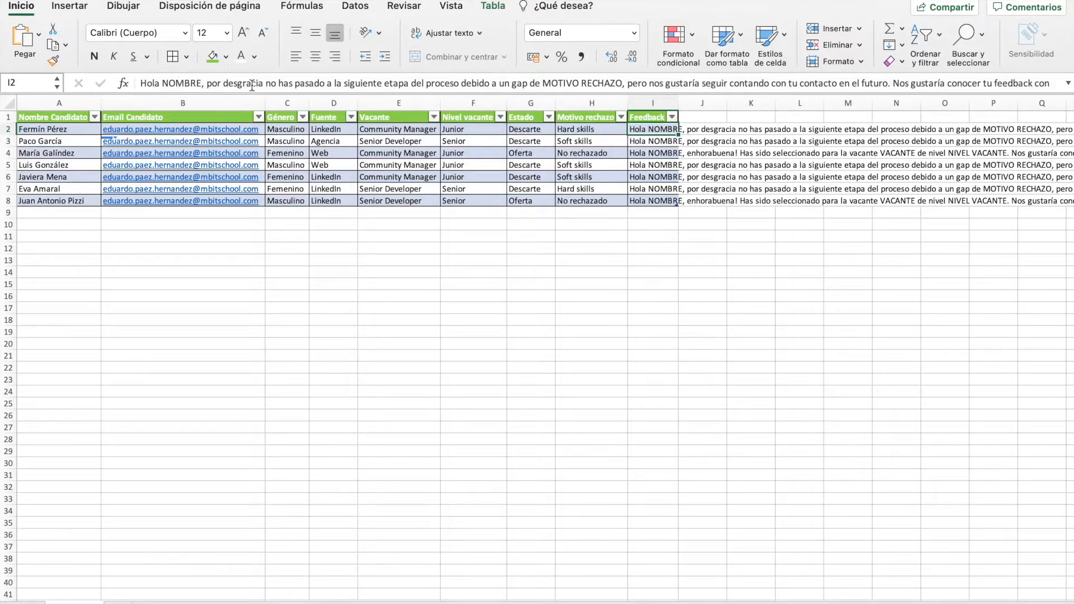
click(1068, 82)
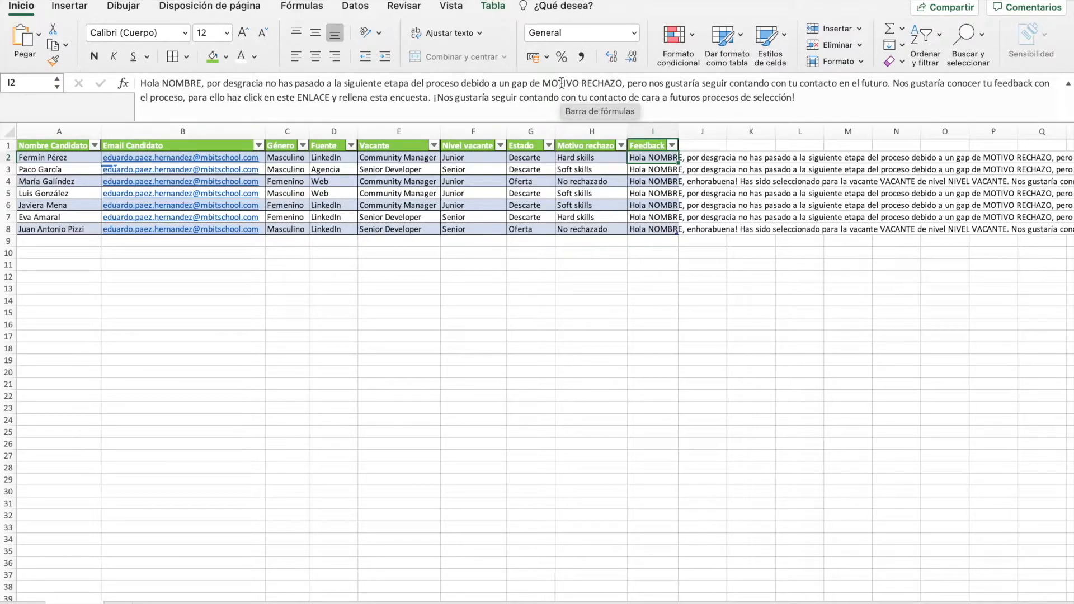
click(650, 182)
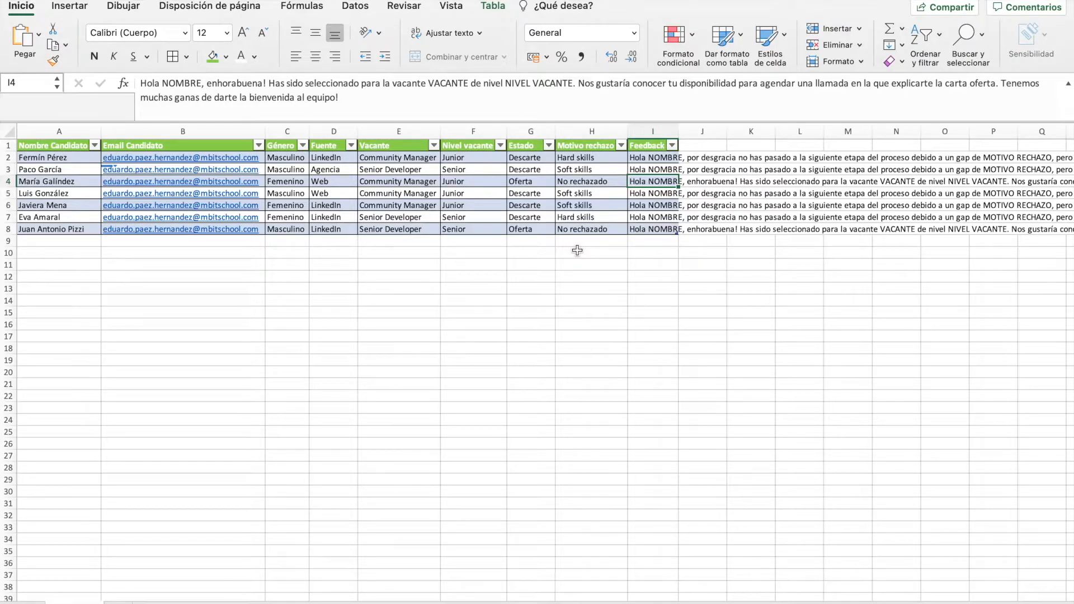
- Switch to Power Automate, browse the flow templates, and open the page for creating a flow
key(ctrl+Left)
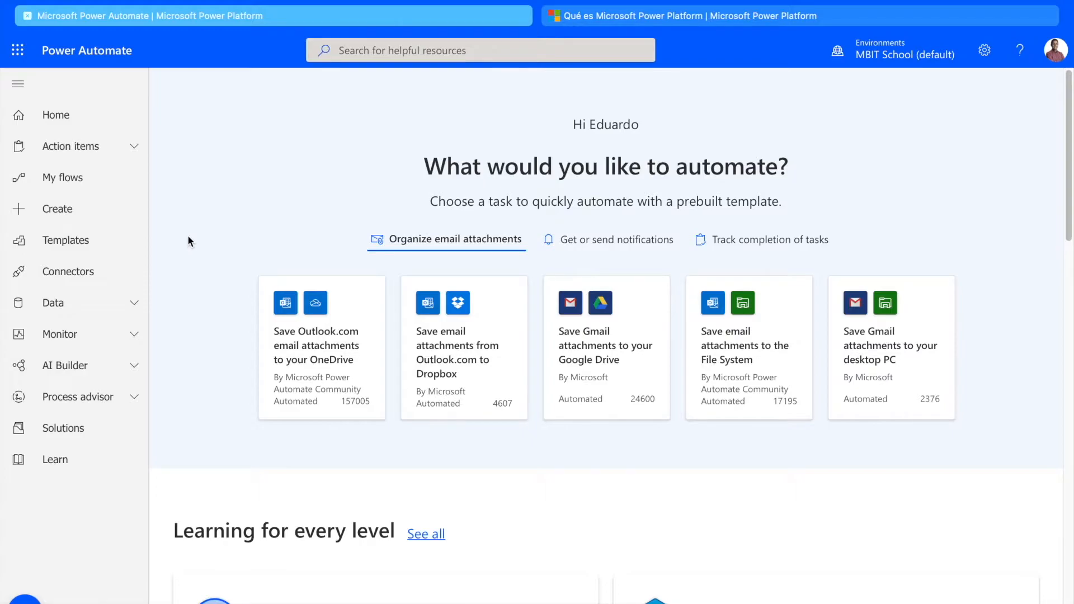
click(76, 239)
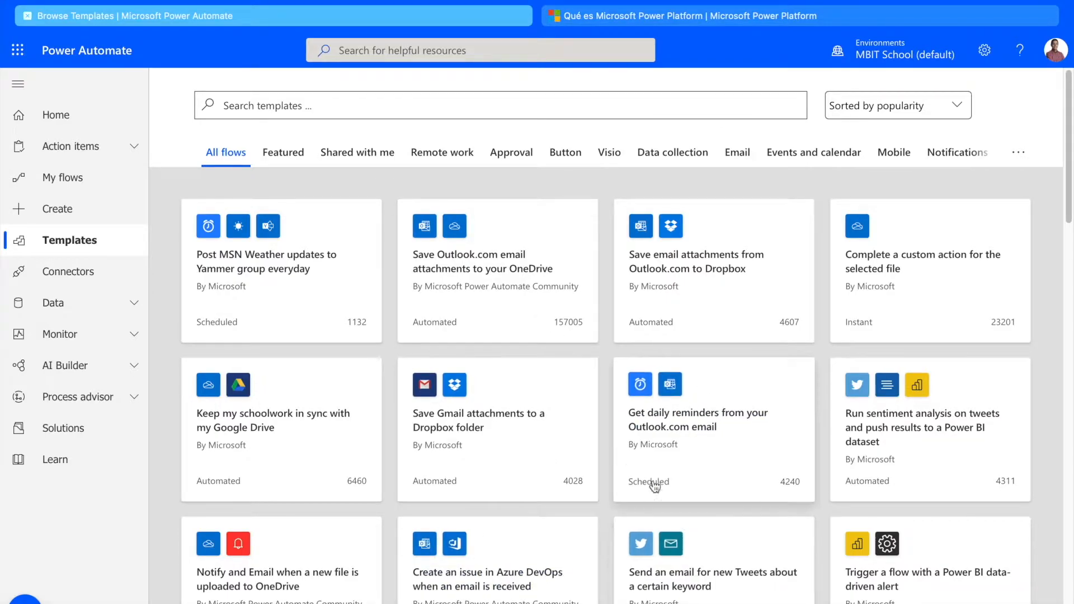
scroll(798, 476, down, 3)
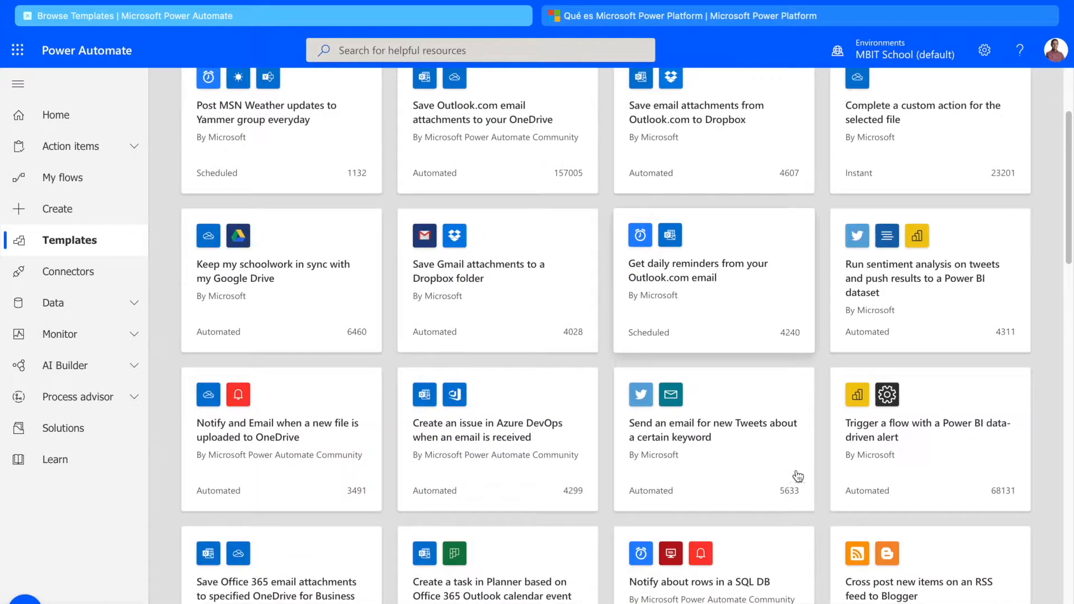
scroll(822, 252, up, 1)
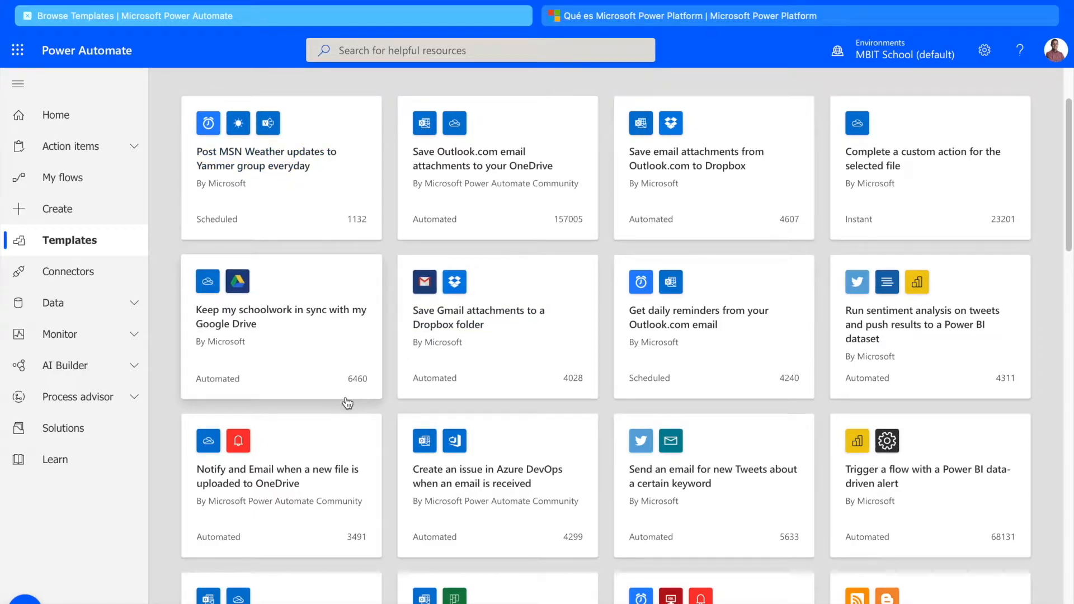
scroll(381, 448, down, 1)
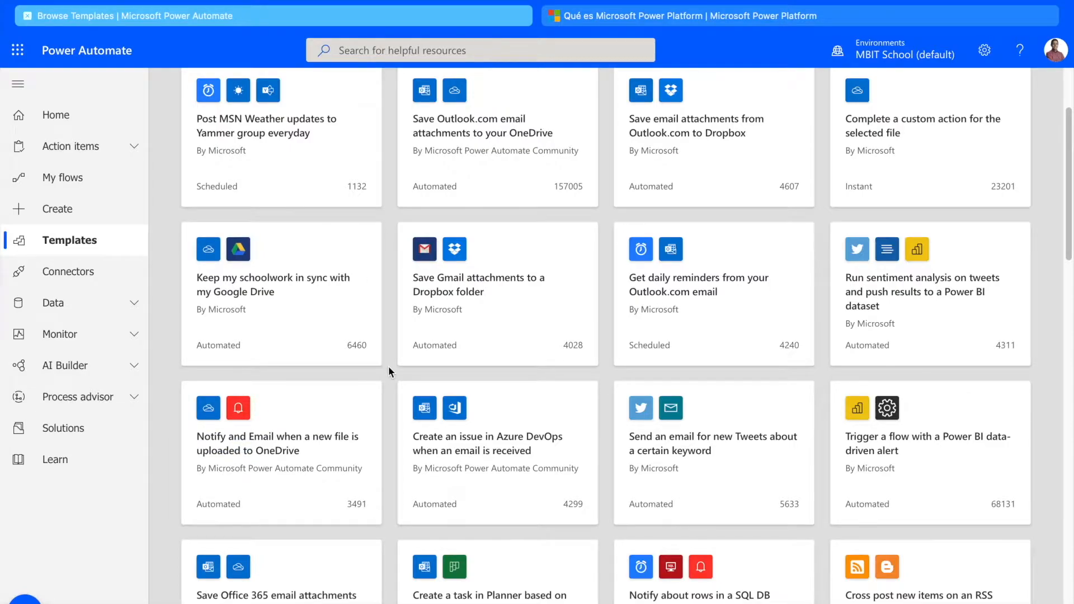
scroll(388, 366, up, 3)
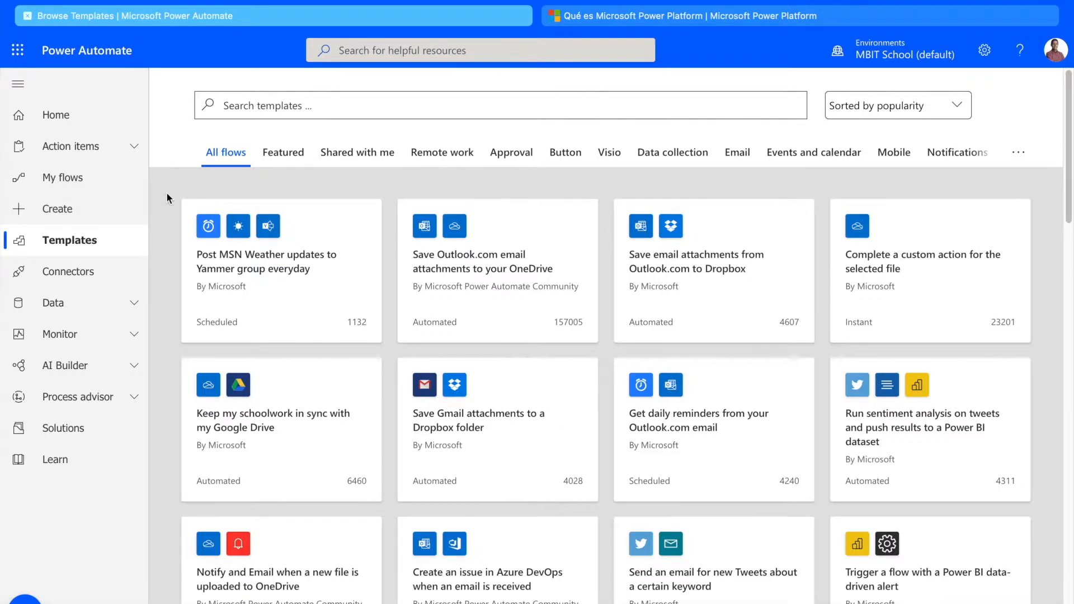
click(64, 211)
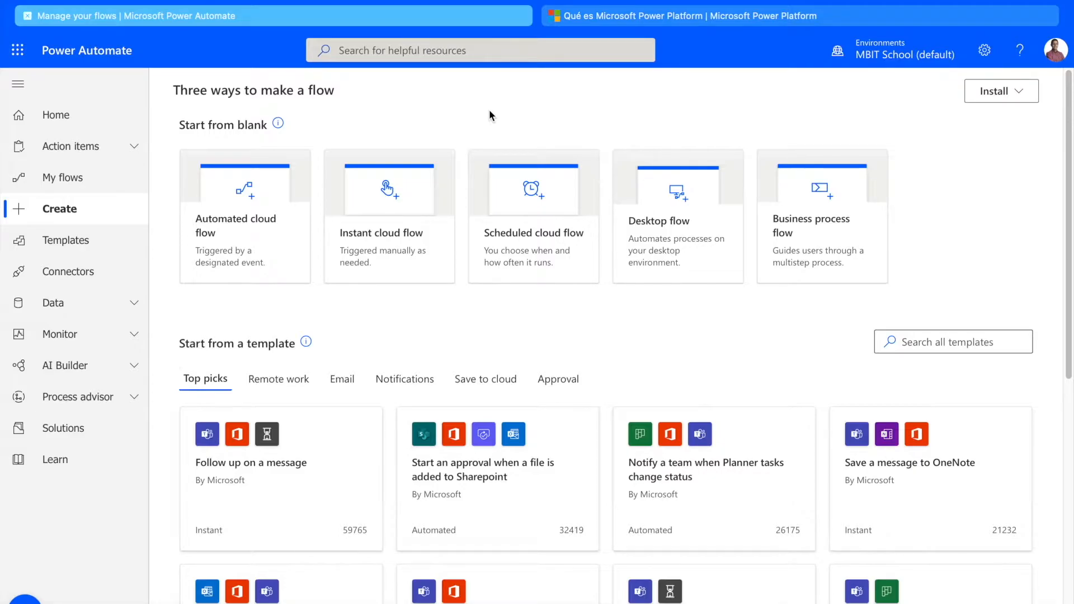
- Switch back to the Excel candidate table and check the Estado value in row 4
key(ctrl+Right)
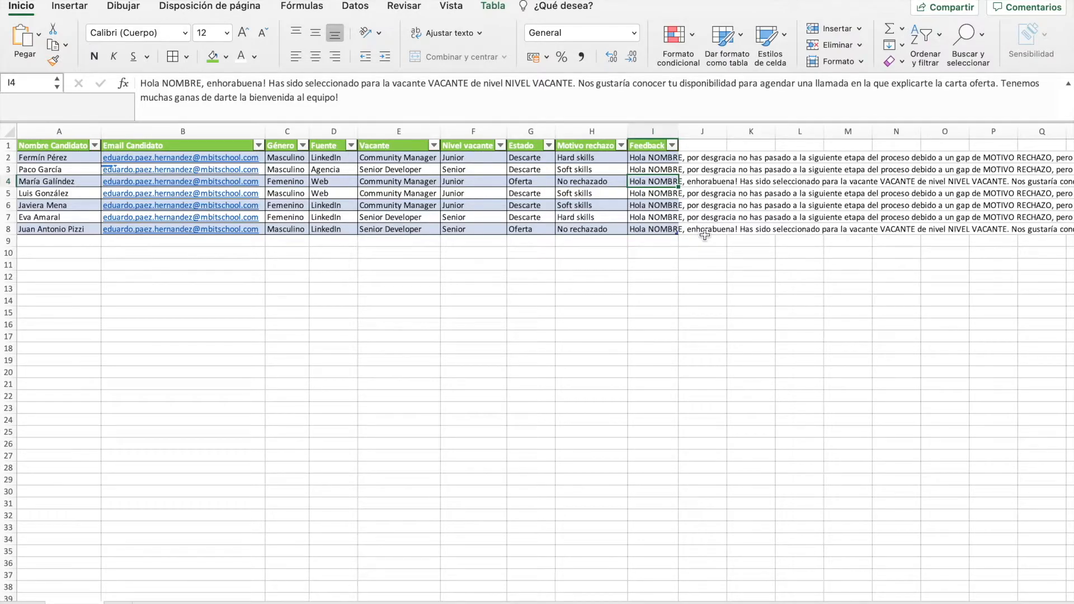
click(523, 181)
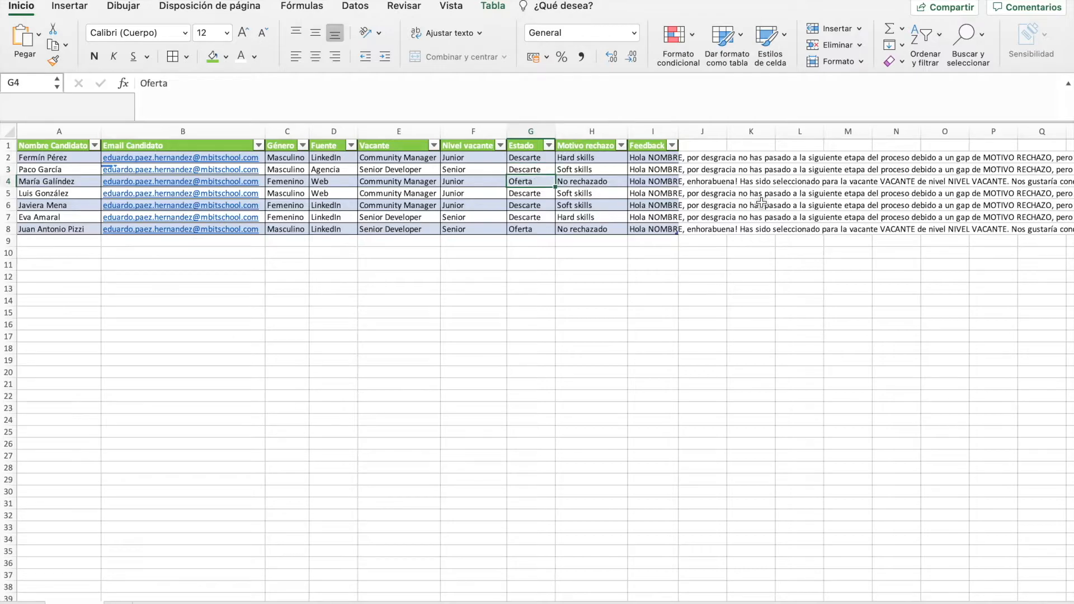
- Compare the Feedback messages for the candidates in rows 3 to 5 of the Excel table
key(Right)
key(Right)
key(Down)
key(Up)
key(Up)
key(Down)
key(Up)
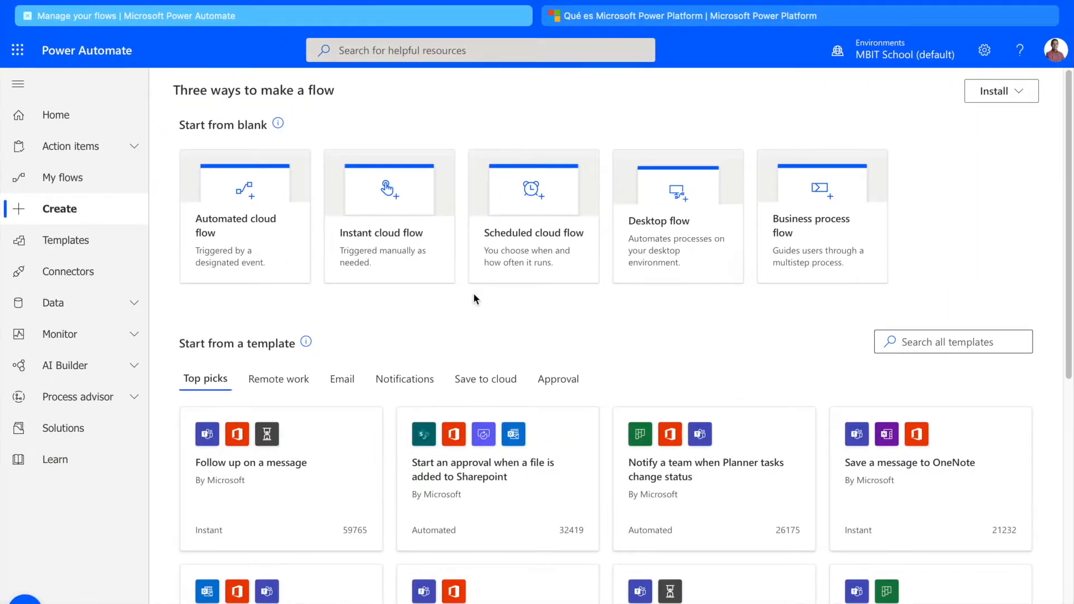
- Switch to Power Automate, start an instant cloud flow, and choose Manually trigger a flow as its trigger
click(364, 240)
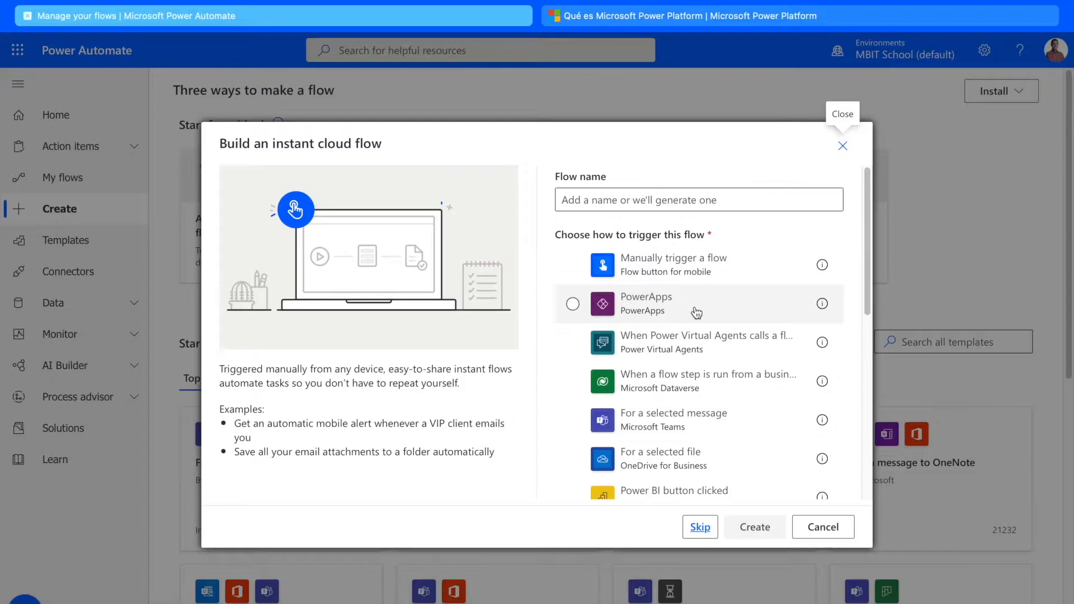
scroll(757, 393, down, 2)
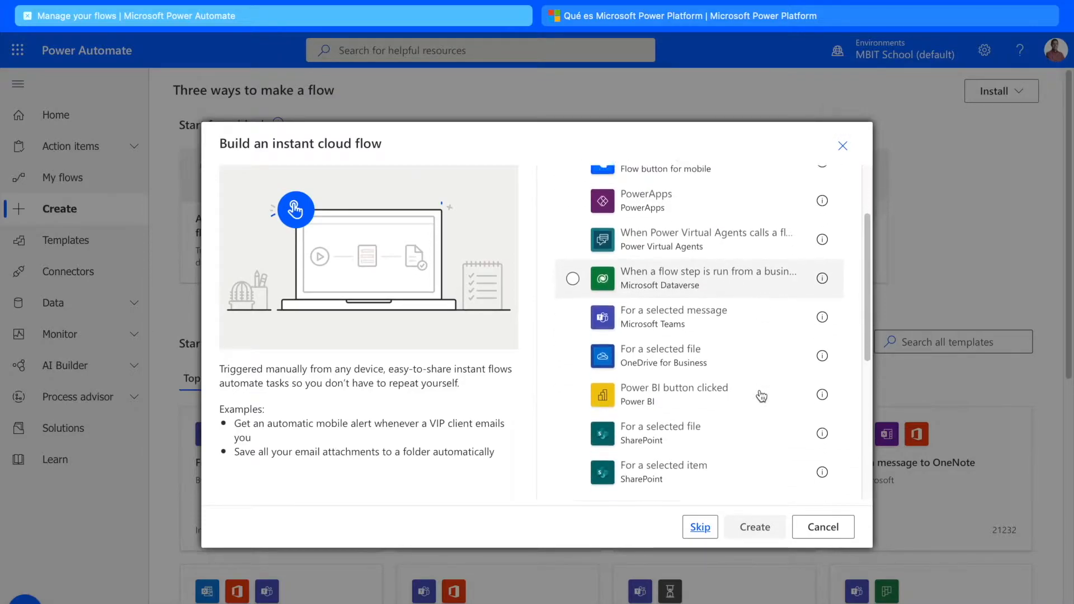
scroll(759, 391, up, 3)
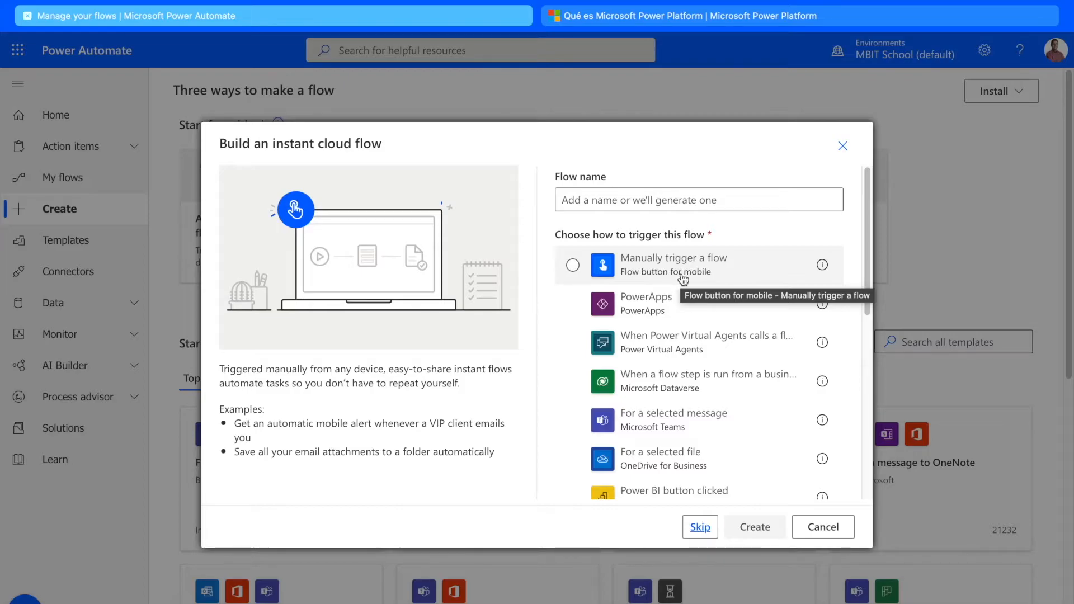
click(821, 269)
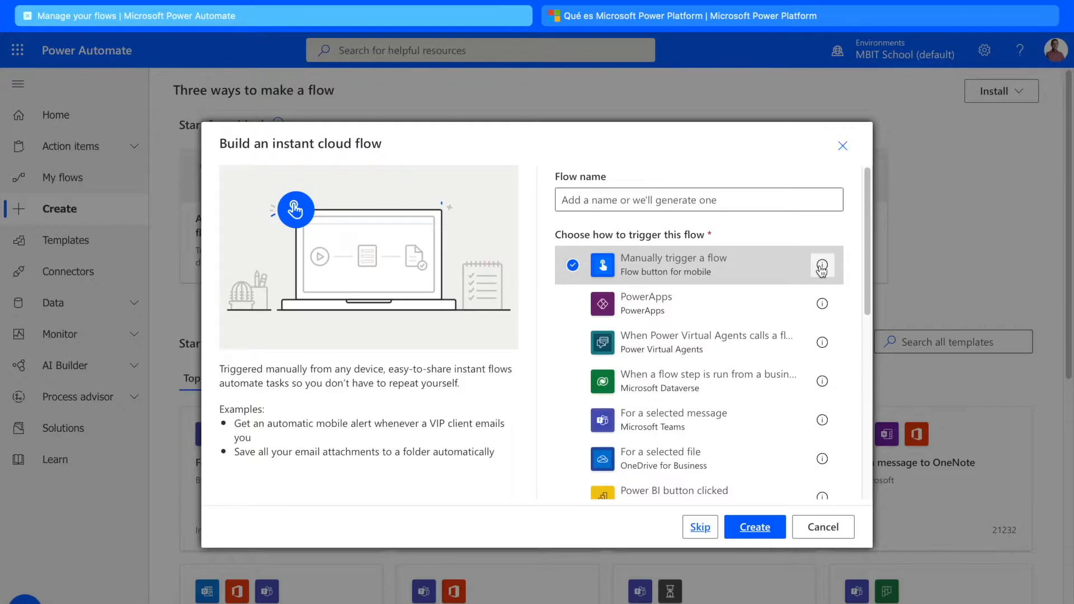
mouse_move(824, 269)
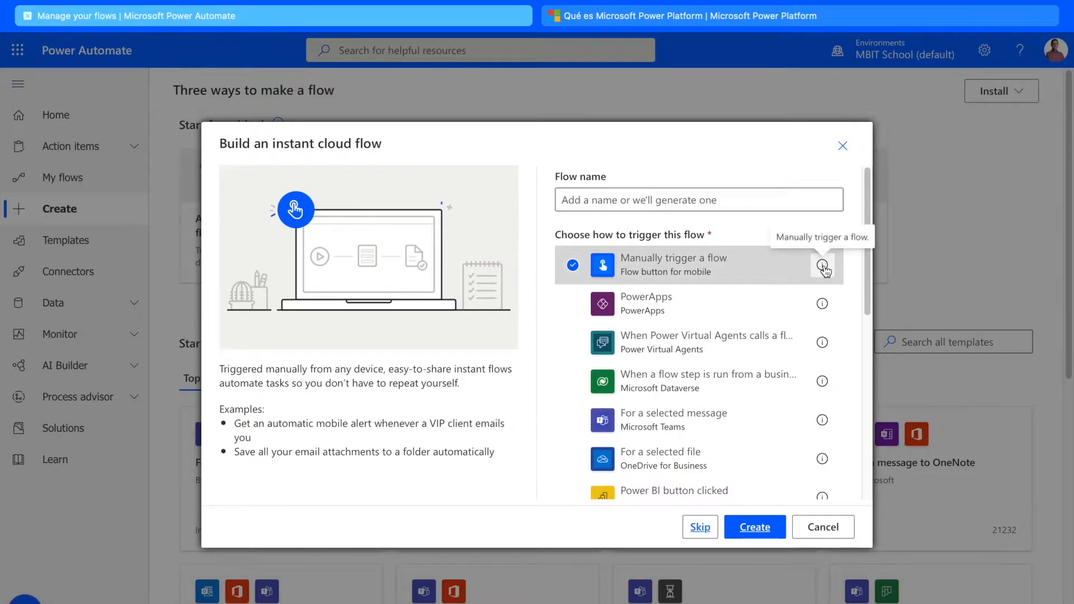
mouse_move(822, 302)
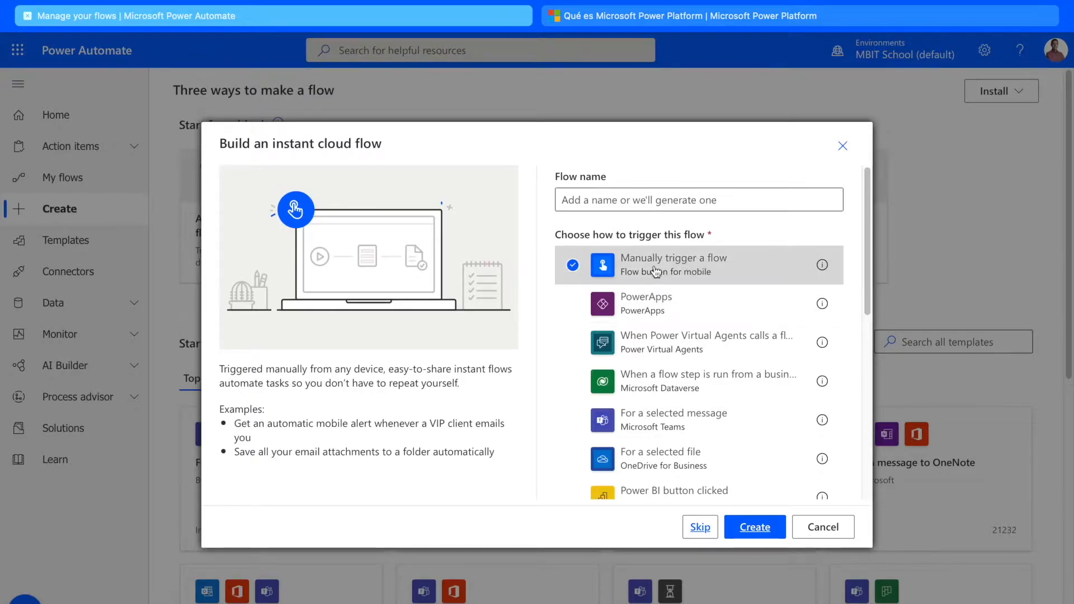
- Name the flow "Envío de notificación a candidatos rechazados y seleccionados" and create it
click(650, 194)
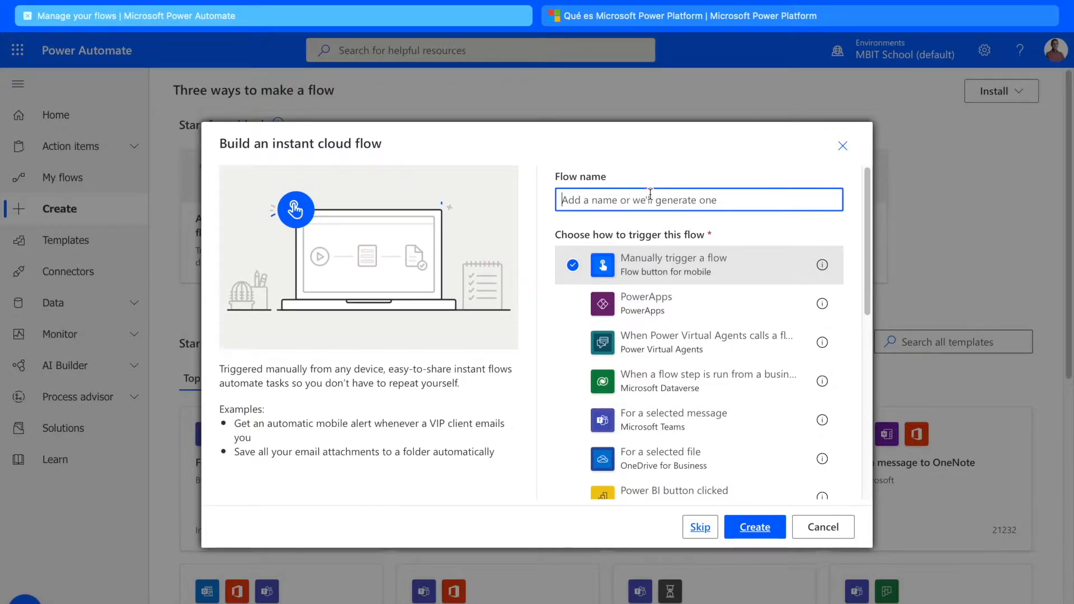
text(Envío d)
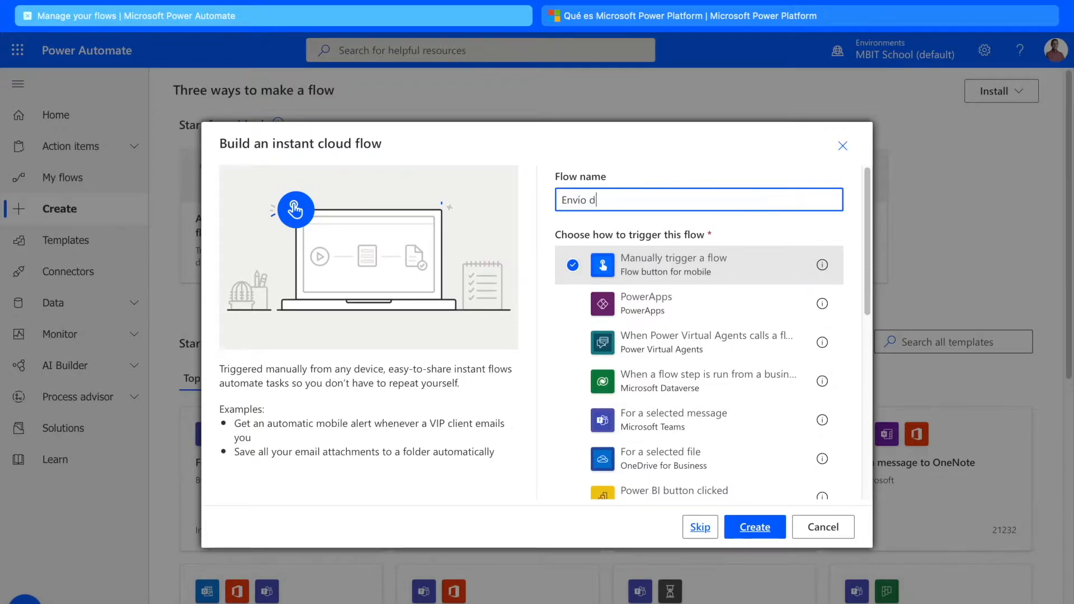
text(e notificación a candidatos recha)
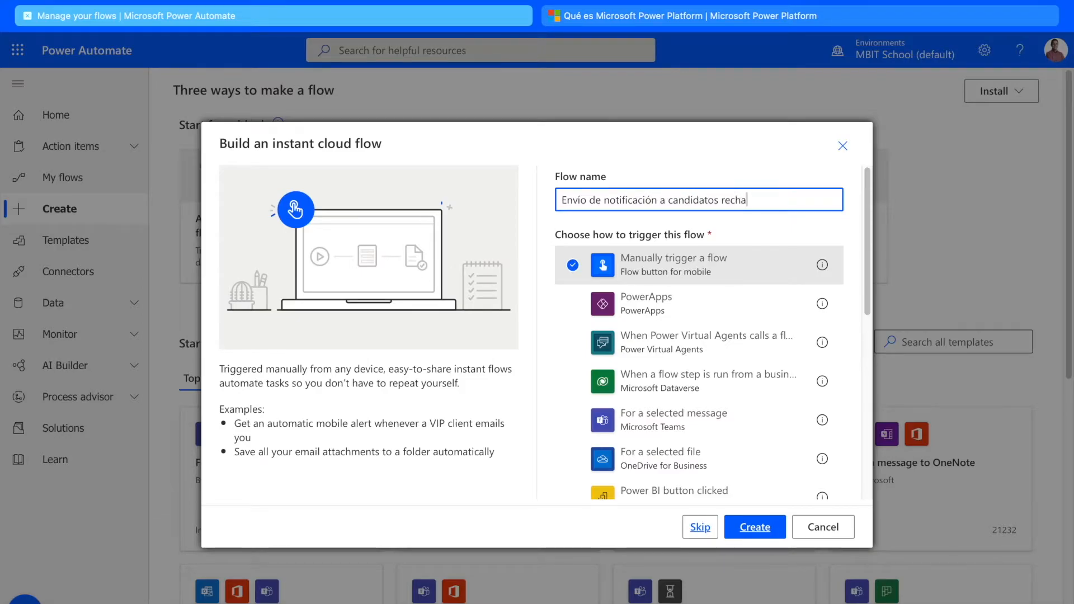
text(zados y seleccionados)
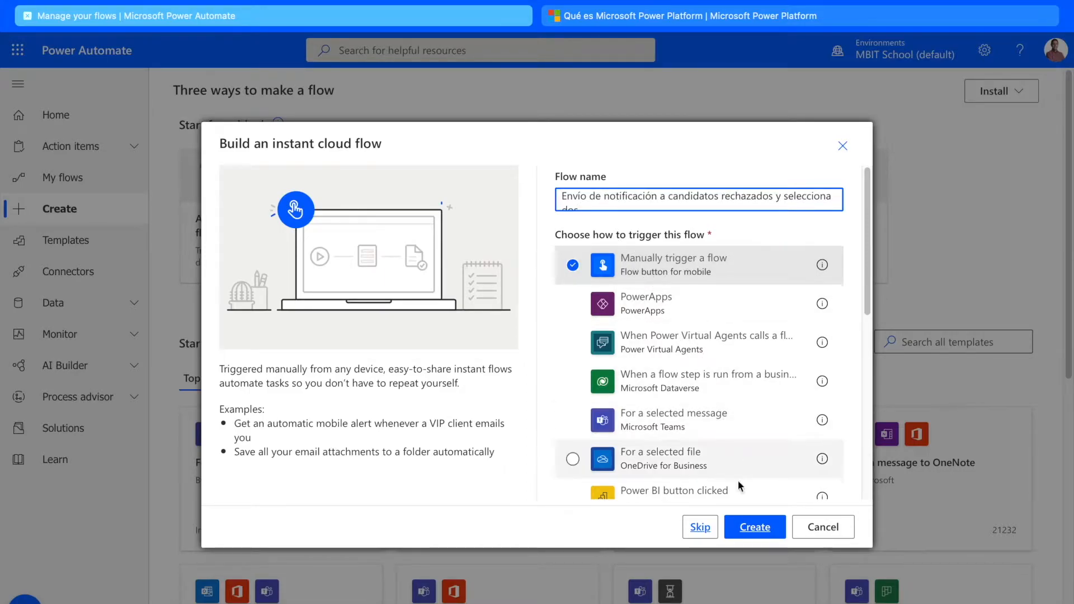
click(750, 528)
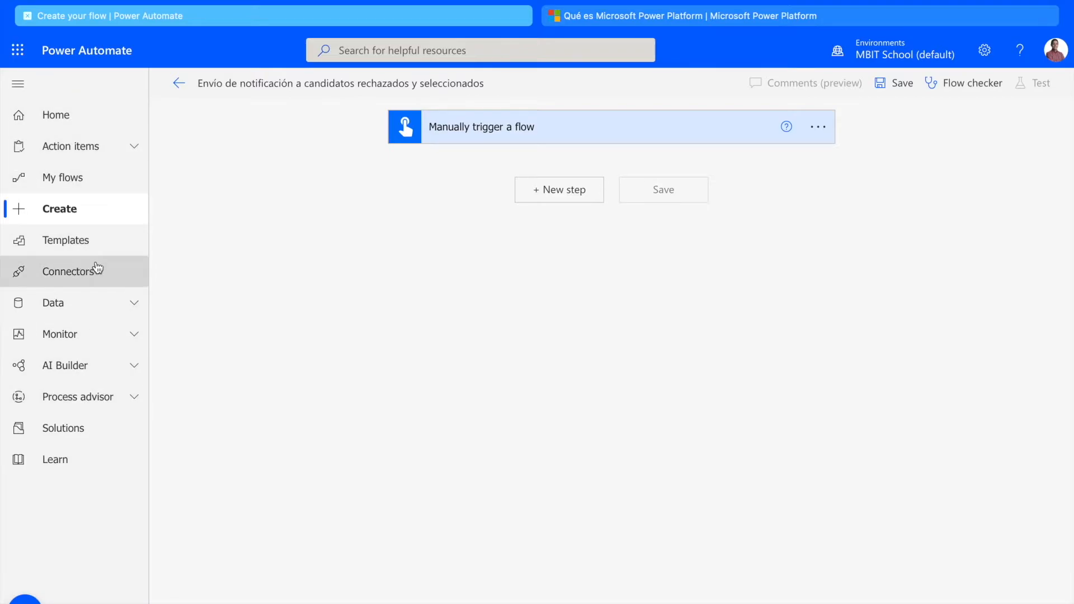
- Examine the Manually trigger a flow card in the designer, including its input option and additional commands
click(25, 83)
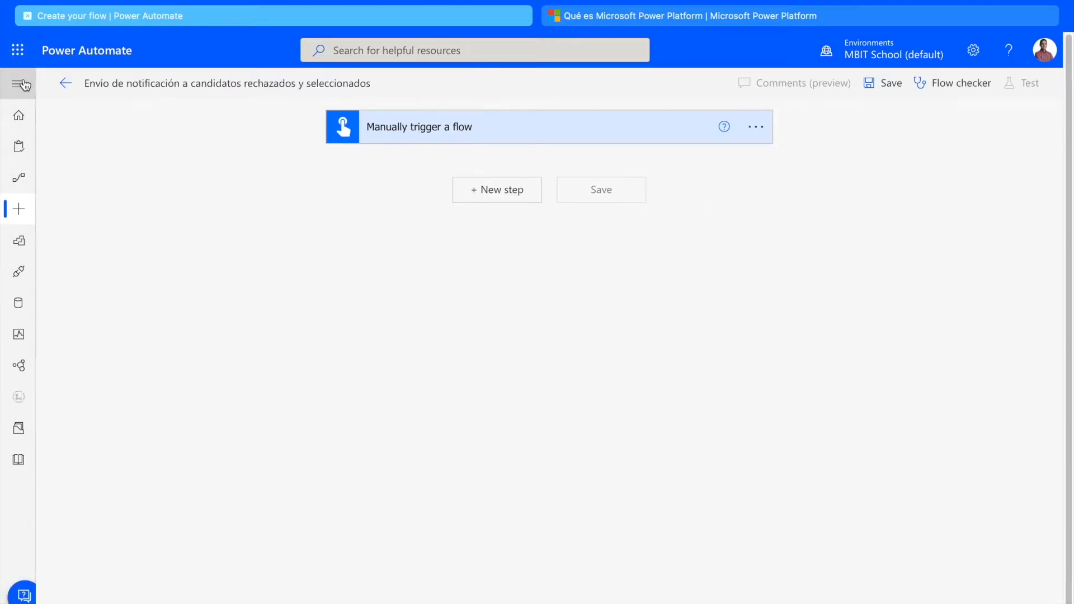
click(17, 84)
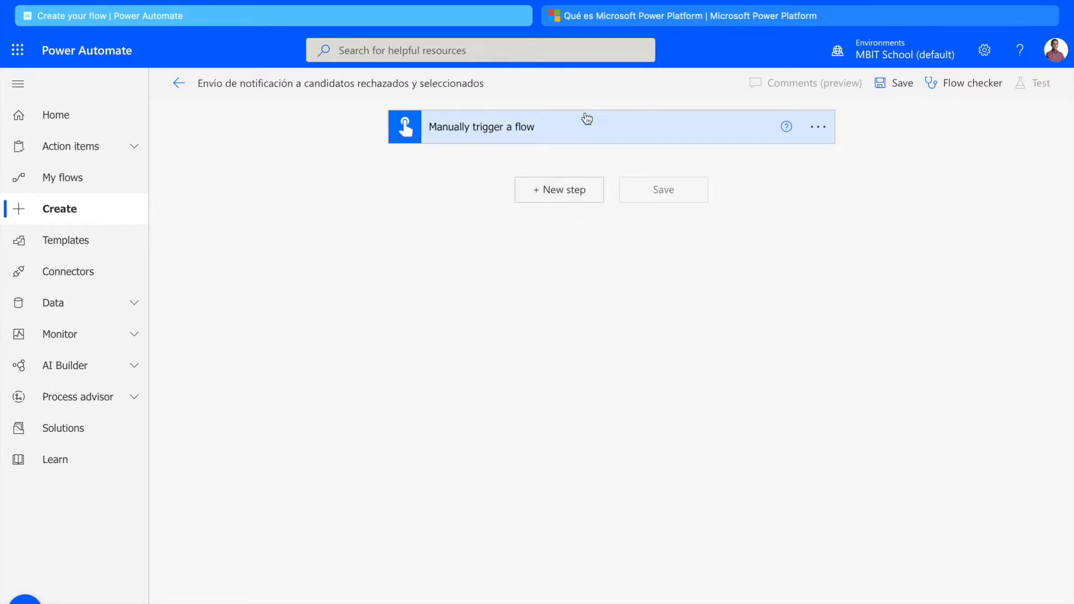
click(559, 134)
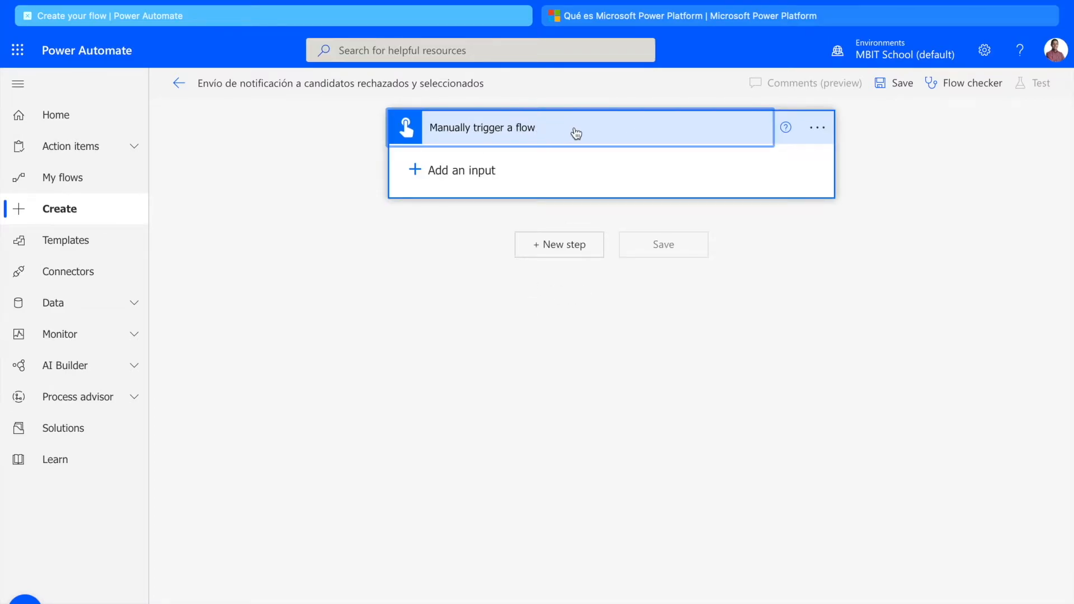
click(537, 133)
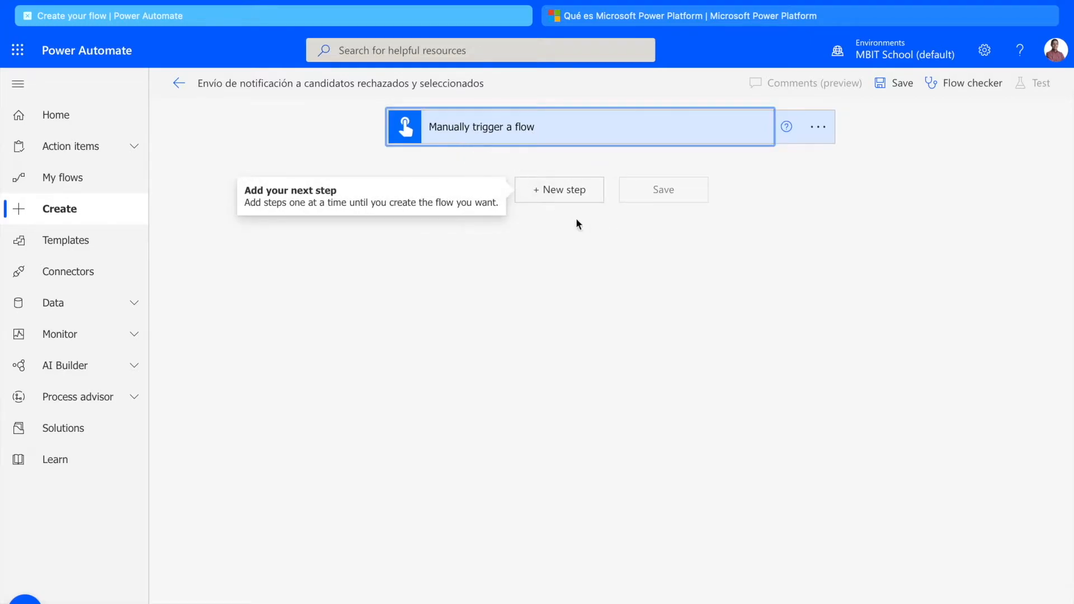
click(294, 140)
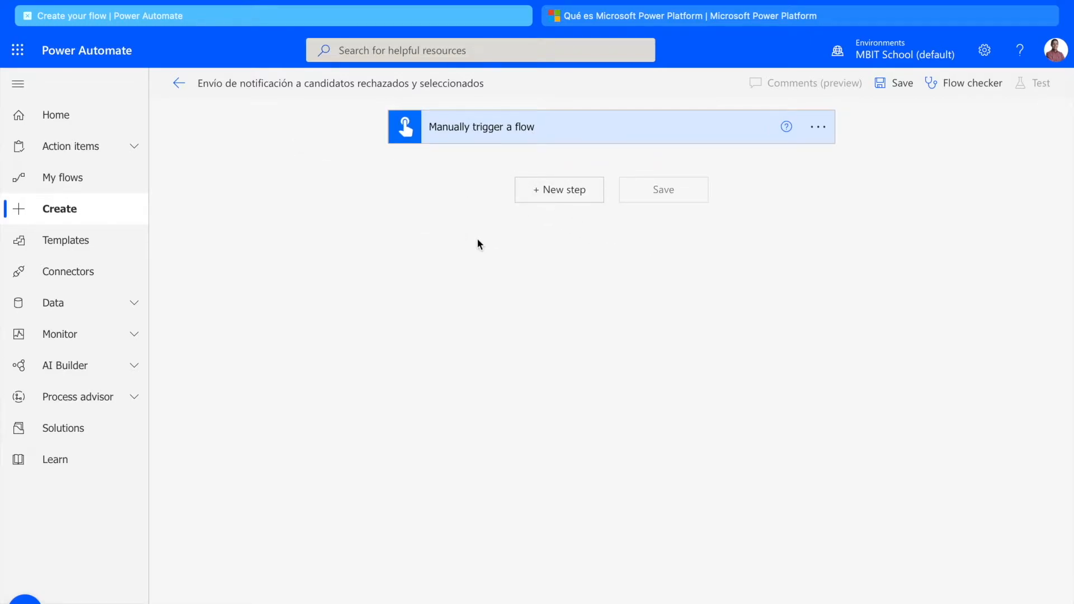
click(588, 130)
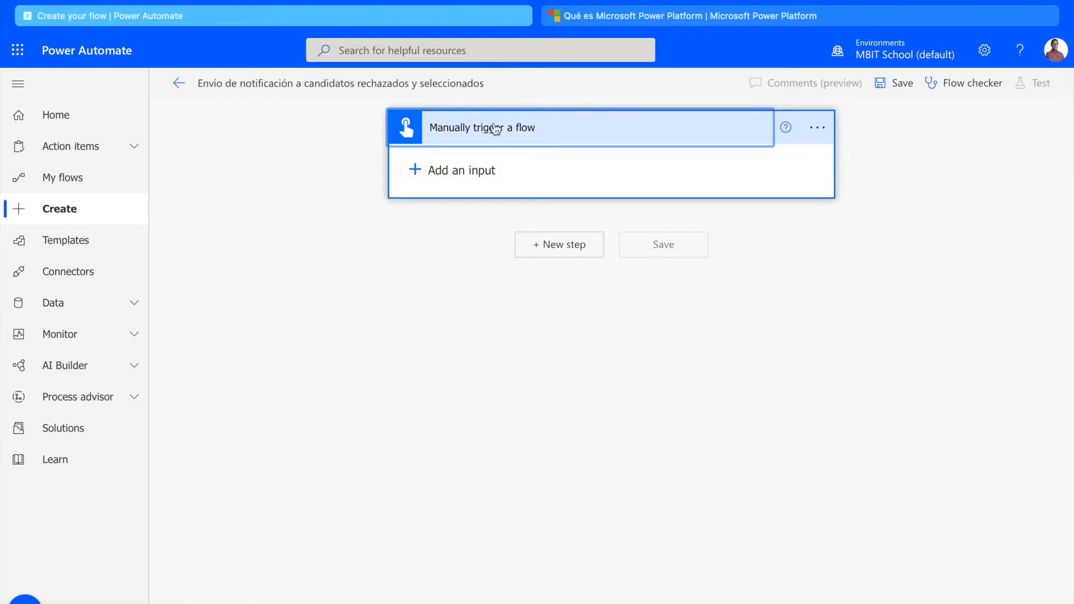
click(606, 126)
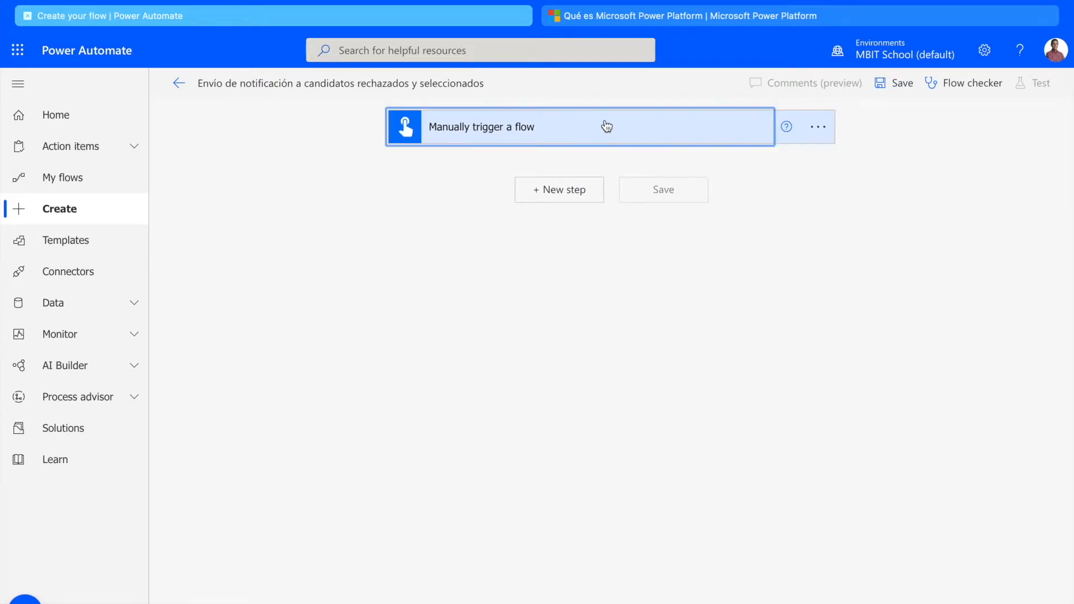
click(607, 126)
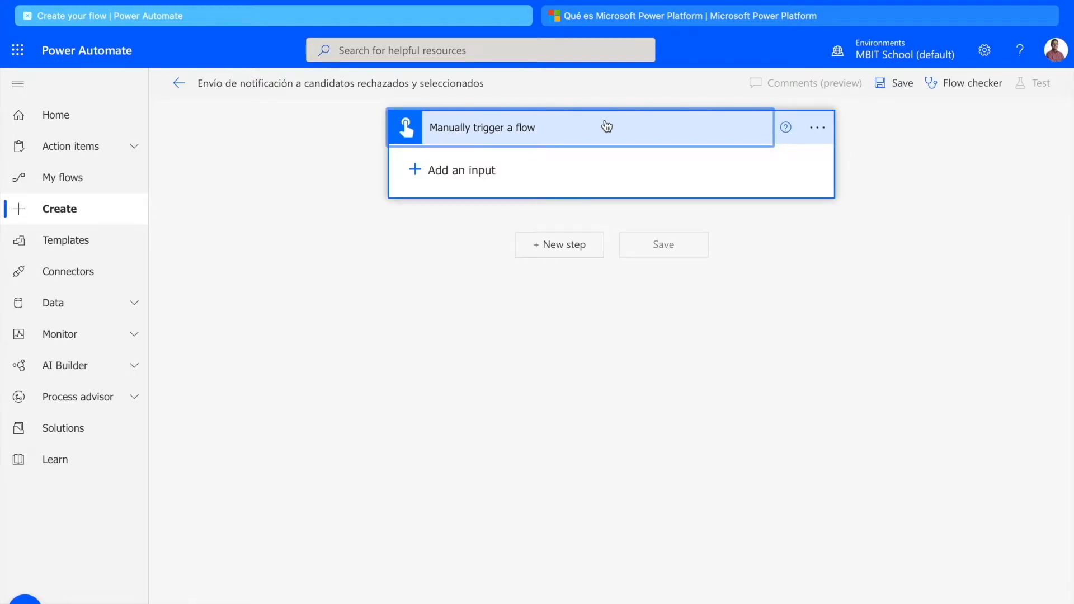
click(606, 126)
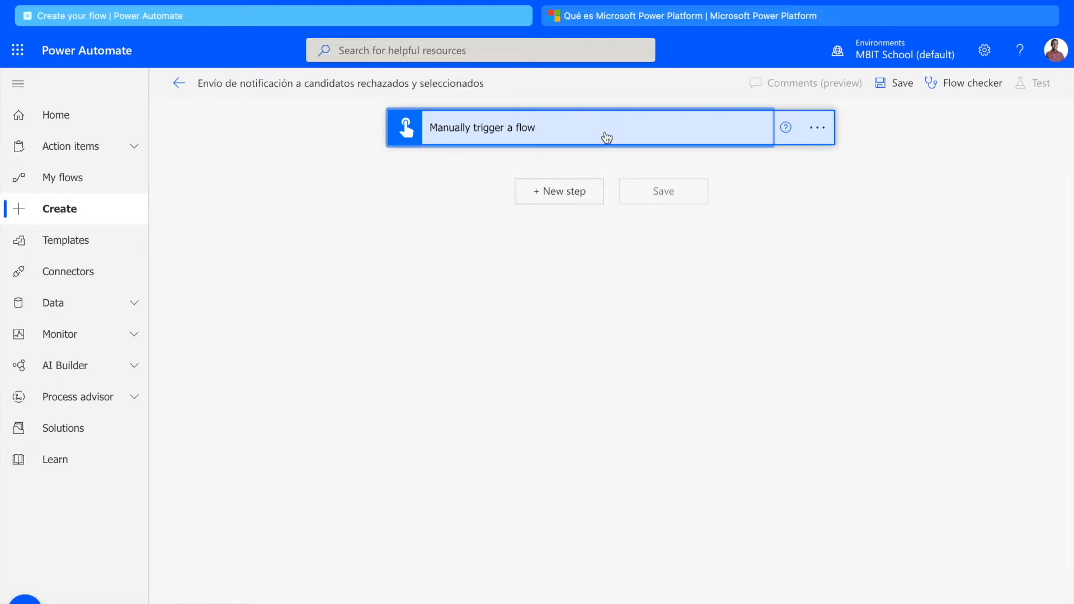
click(817, 128)
click(811, 208)
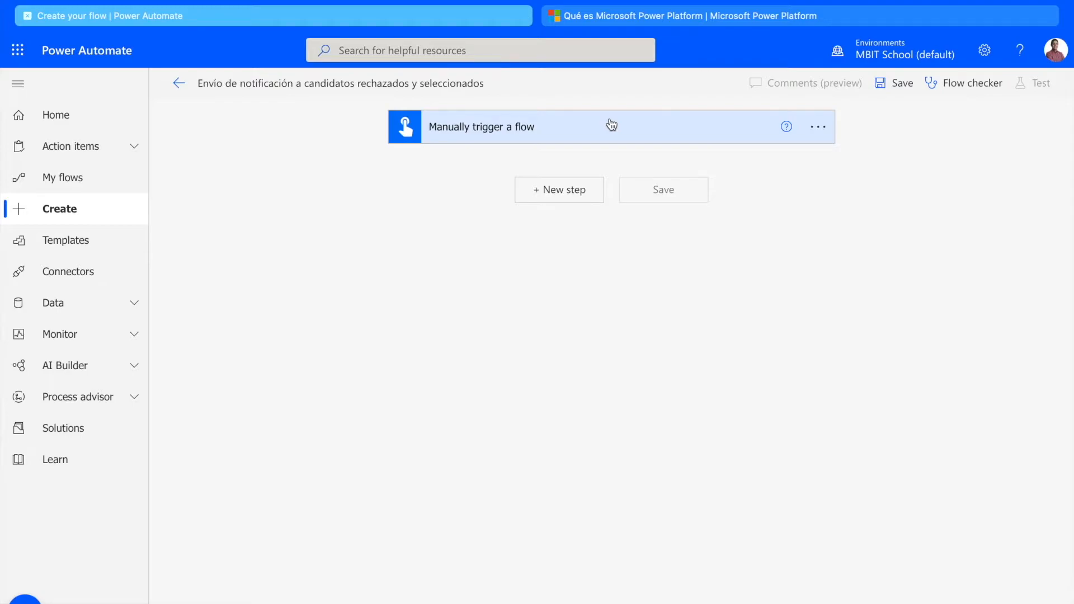
- Start a new step after the trigger, then switch to Excel and review row 2's Estado, Motivo rechazo and Feedback values
click(568, 204)
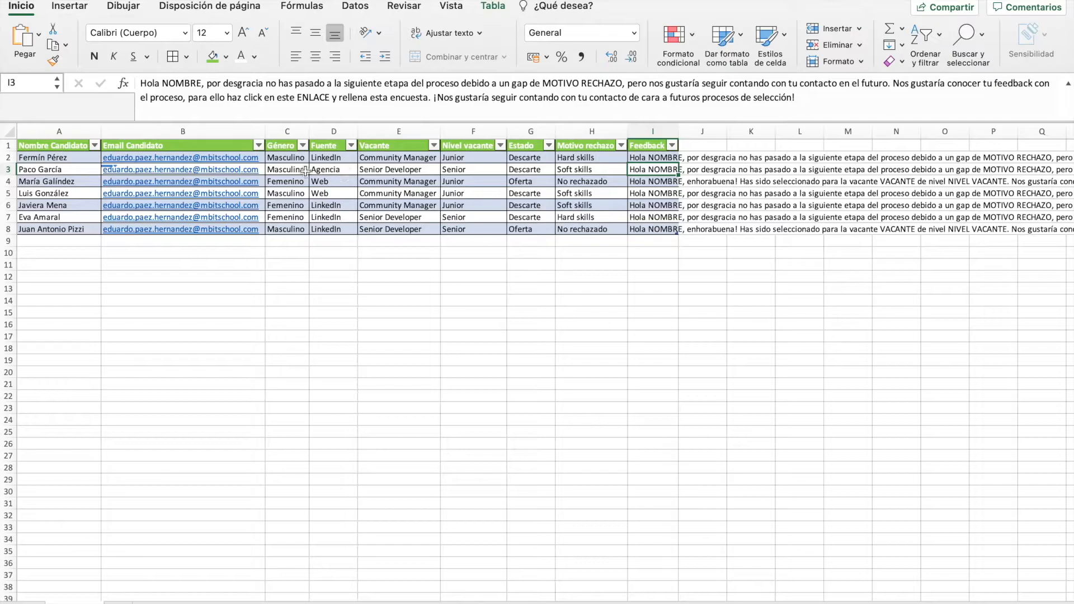
click(531, 159)
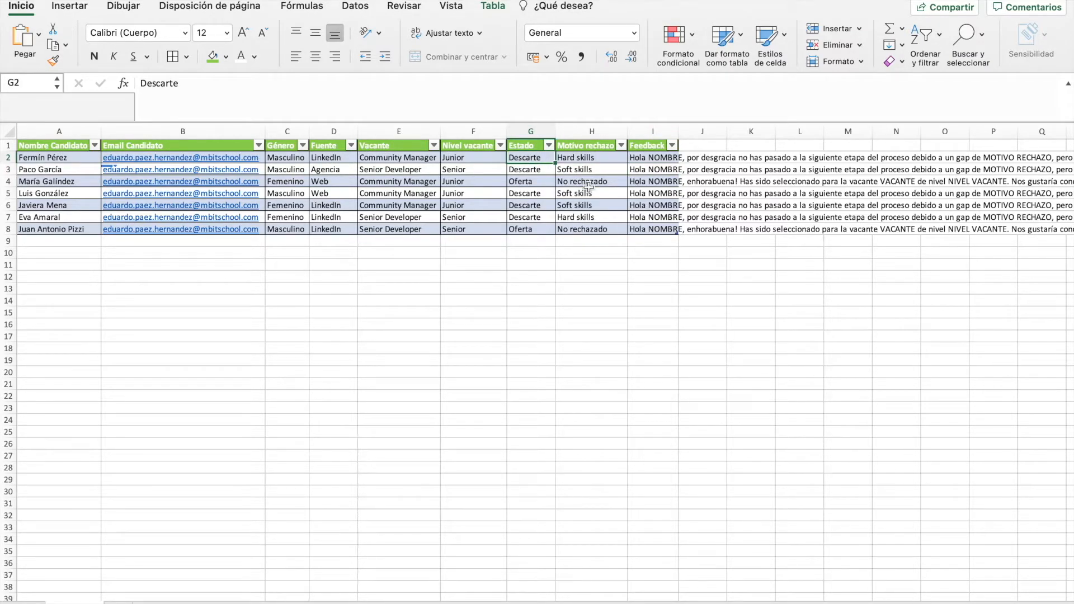
key(Left)
key(Right)
key(Right)
key(Right)
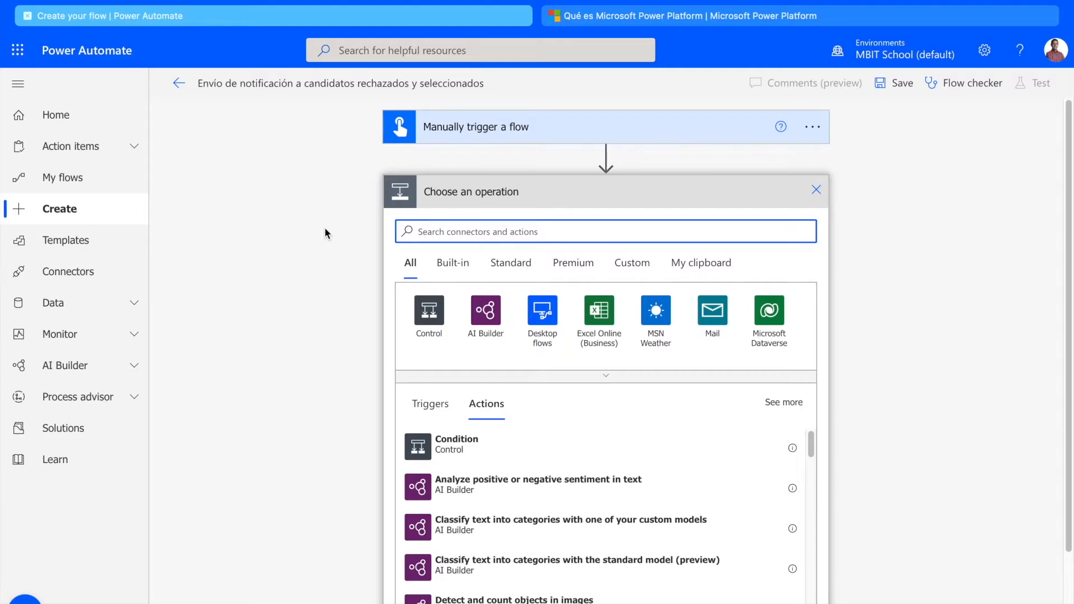
- From Power Automate, open OneDrive in a new browser tab and go into the "Funnel proceso selección RPA" folder
click(20, 51)
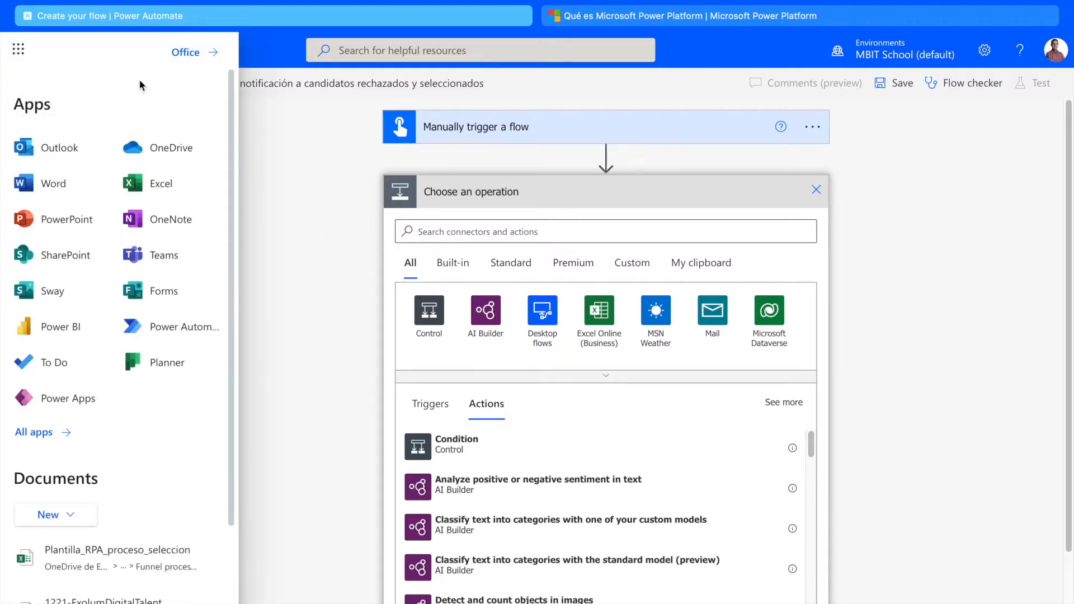
click(213, 147)
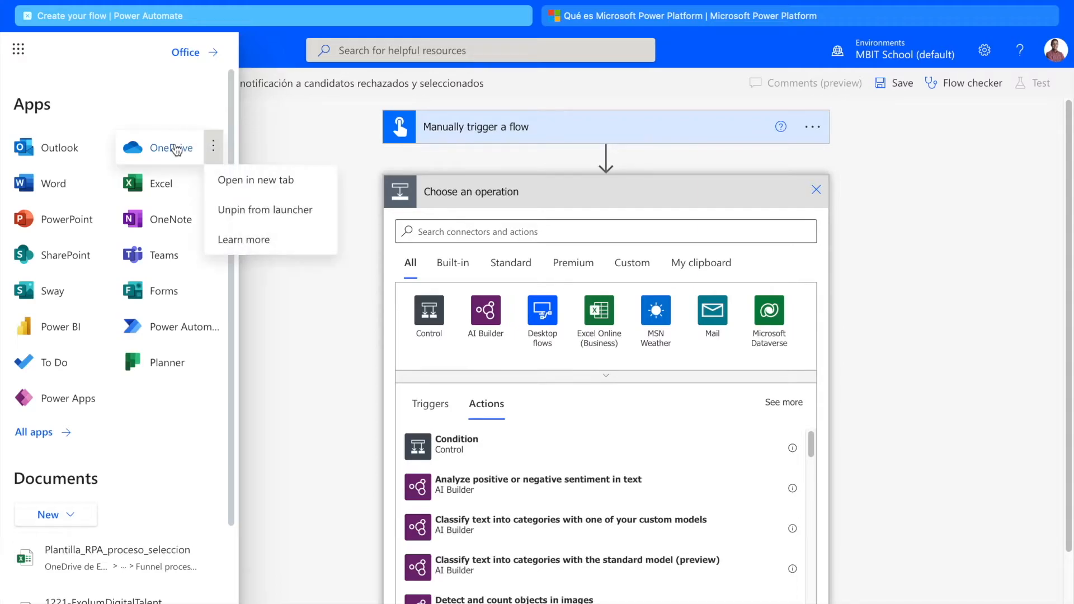
click(238, 177)
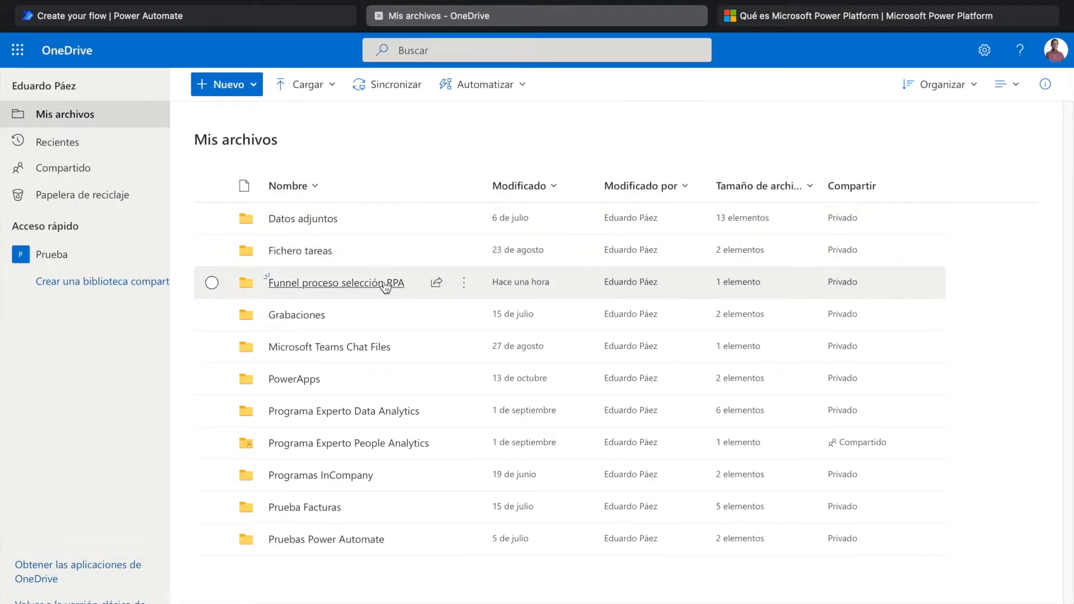
click(337, 283)
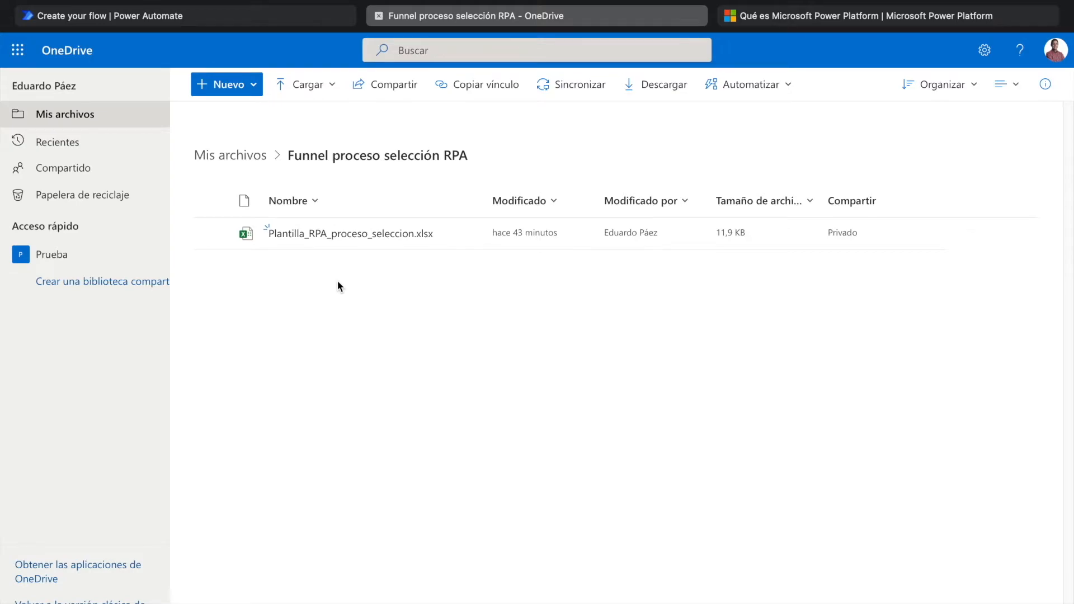
- Upload Plantilla_RPA_proceso_seleccion.xlsx from the Escritorio folder into the current OneDrive folder
click(303, 90)
click(290, 115)
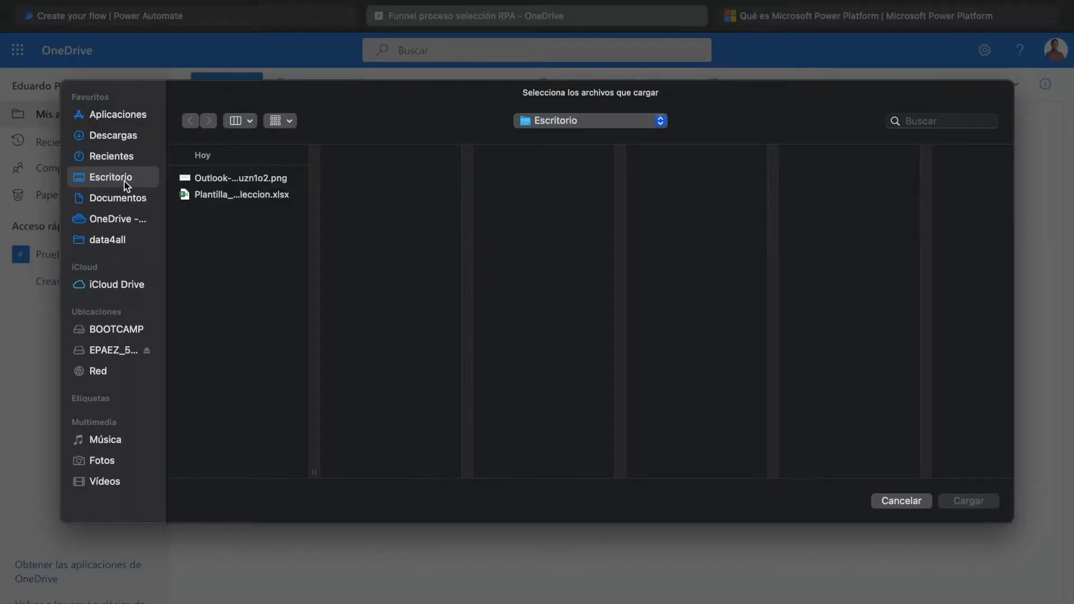
click(217, 196)
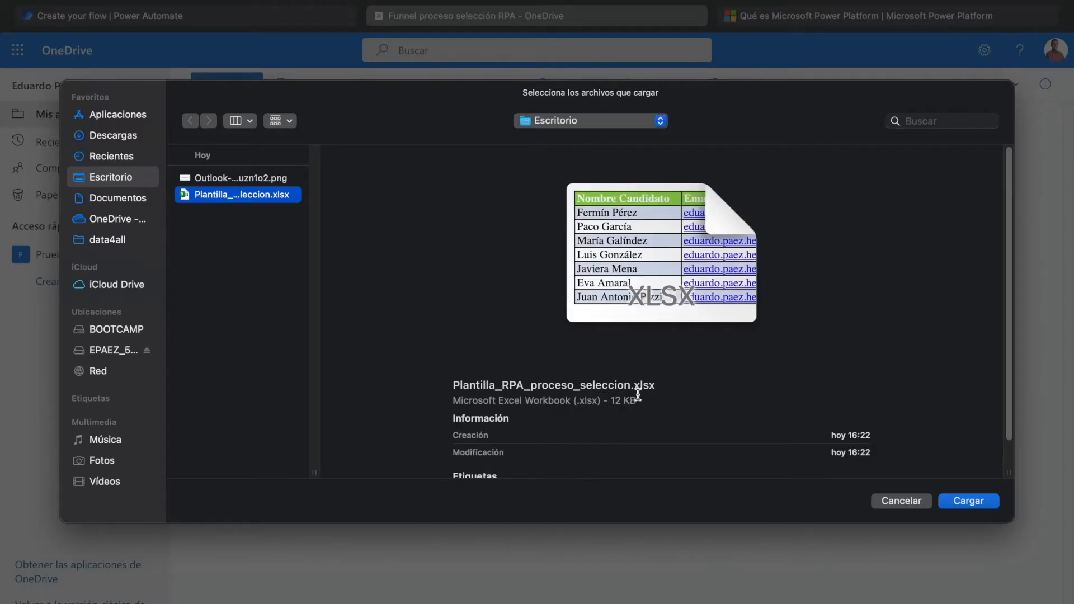
click(968, 501)
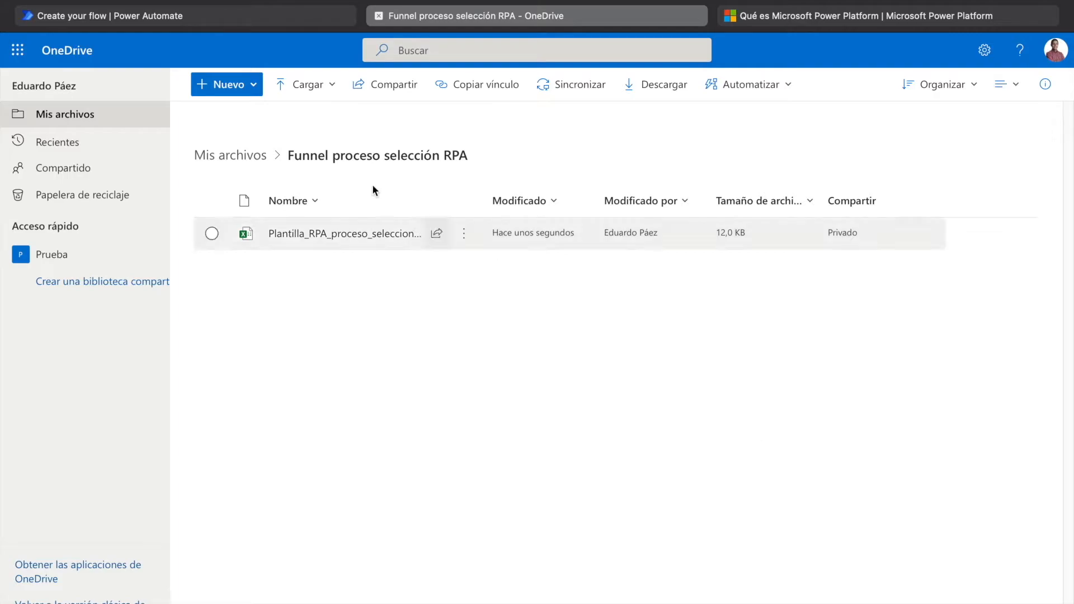
- Return to the flow in Power Automate and discard the empty step beneath the trigger
click(166, 20)
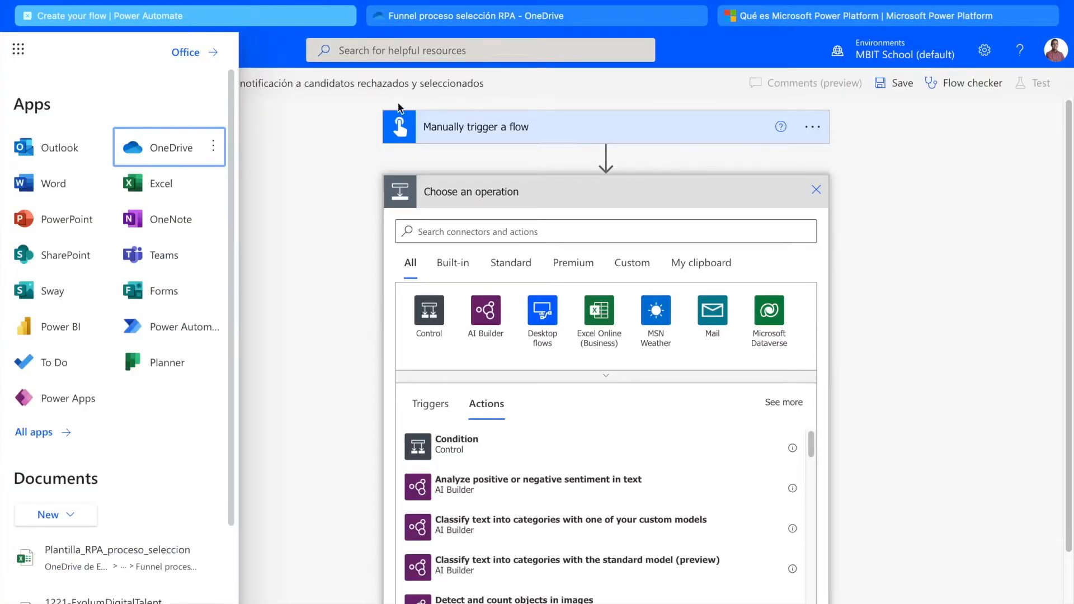
click(21, 56)
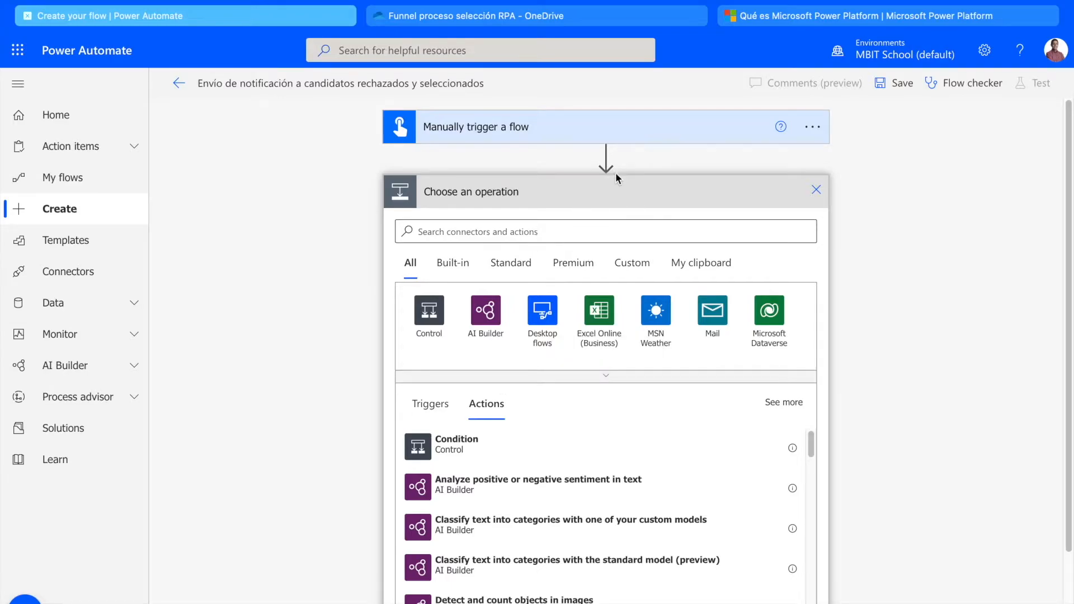
click(816, 190)
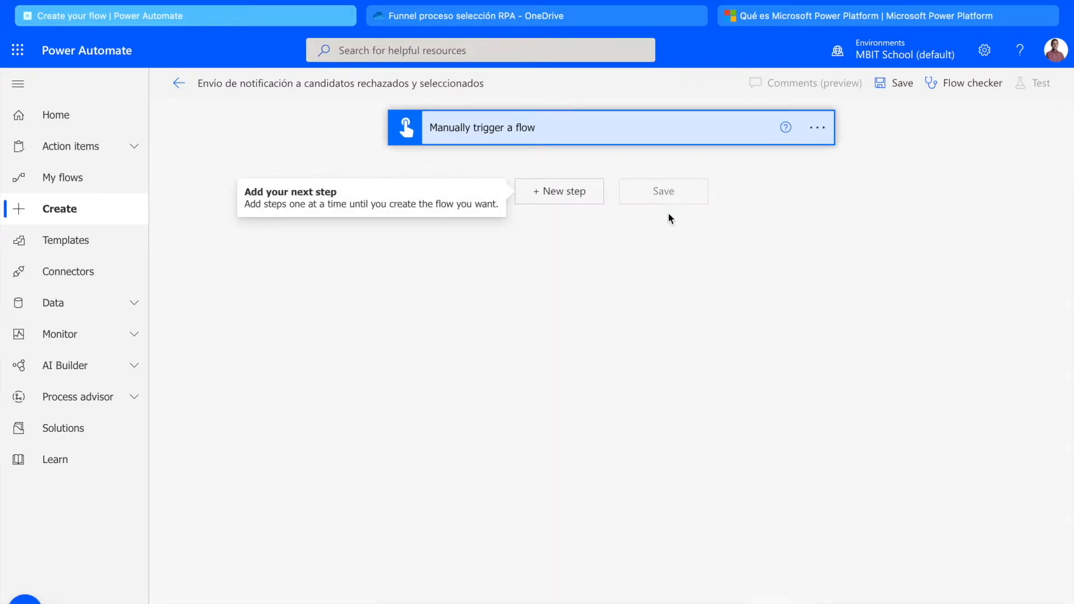
- Start a new step beneath the trigger and choose the Excel Online (Business) connector, dismissing its introductory tip
click(541, 193)
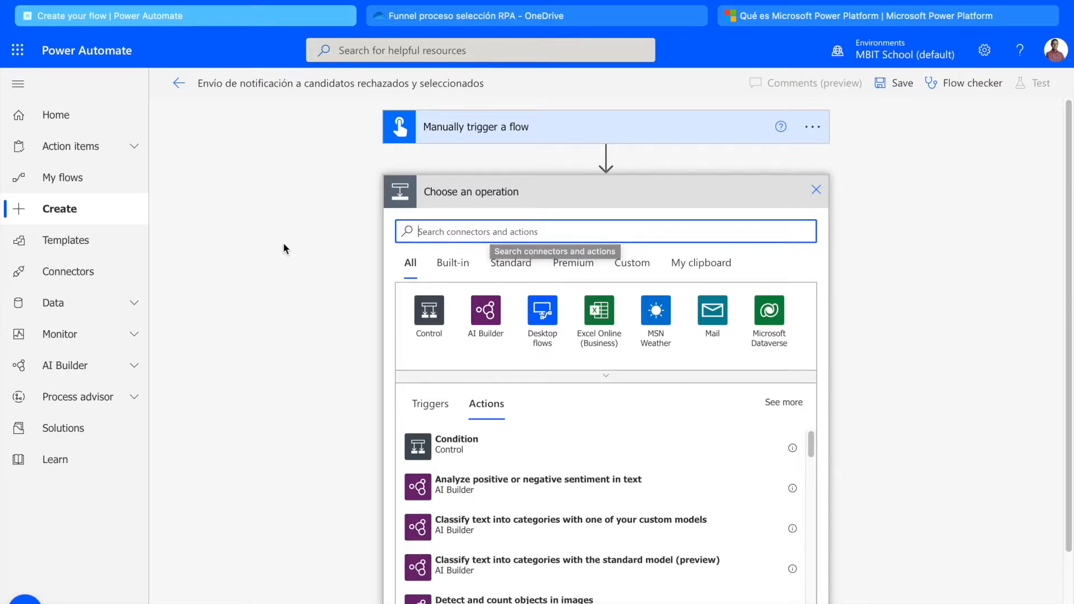
text(excel)
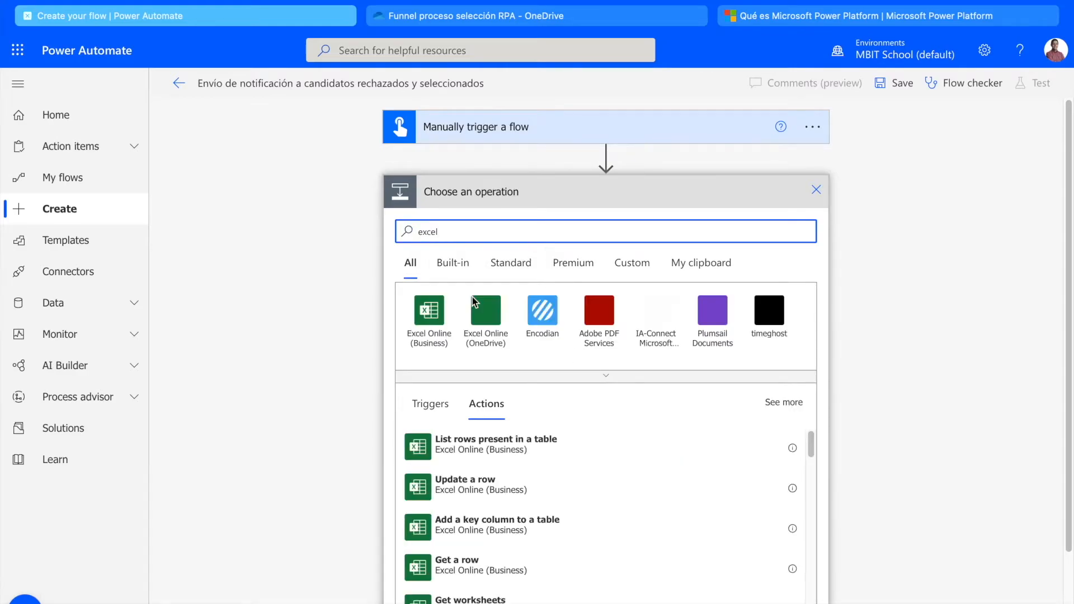
double_click(429, 231)
key(BackSpace)
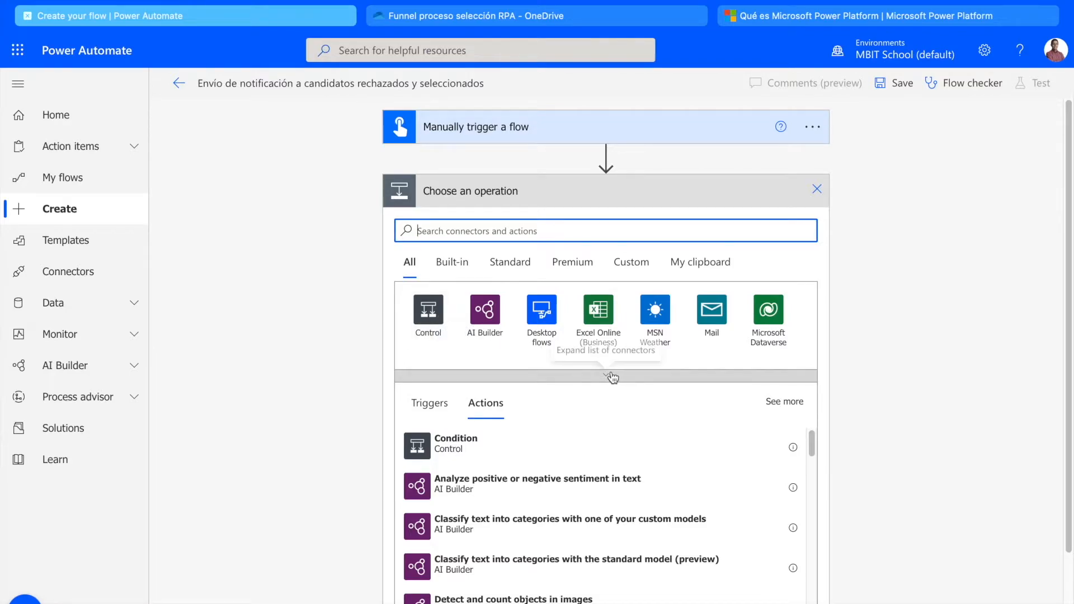
click(603, 319)
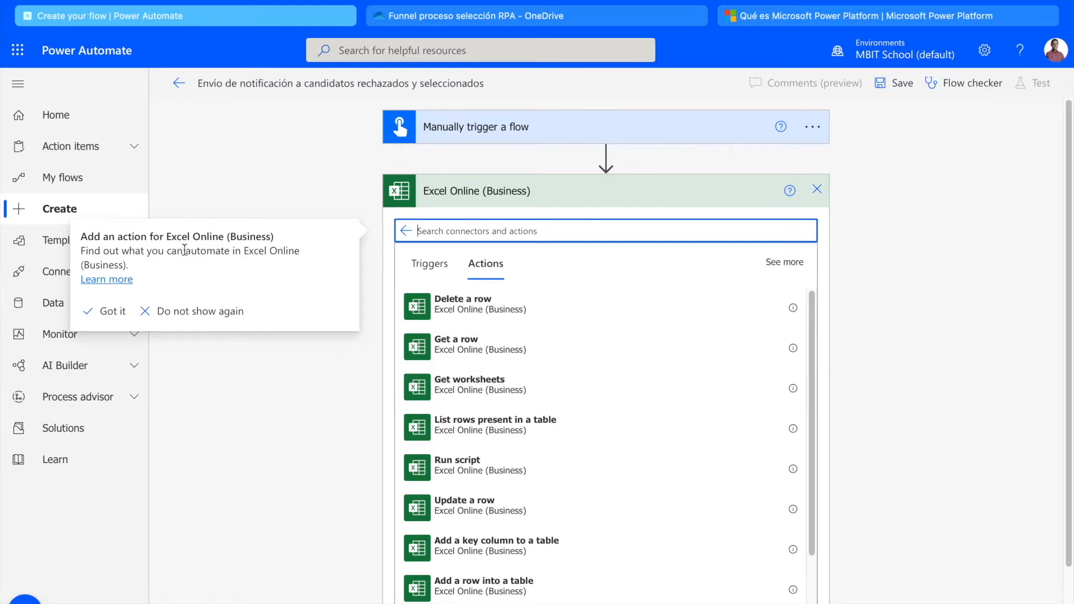
click(115, 314)
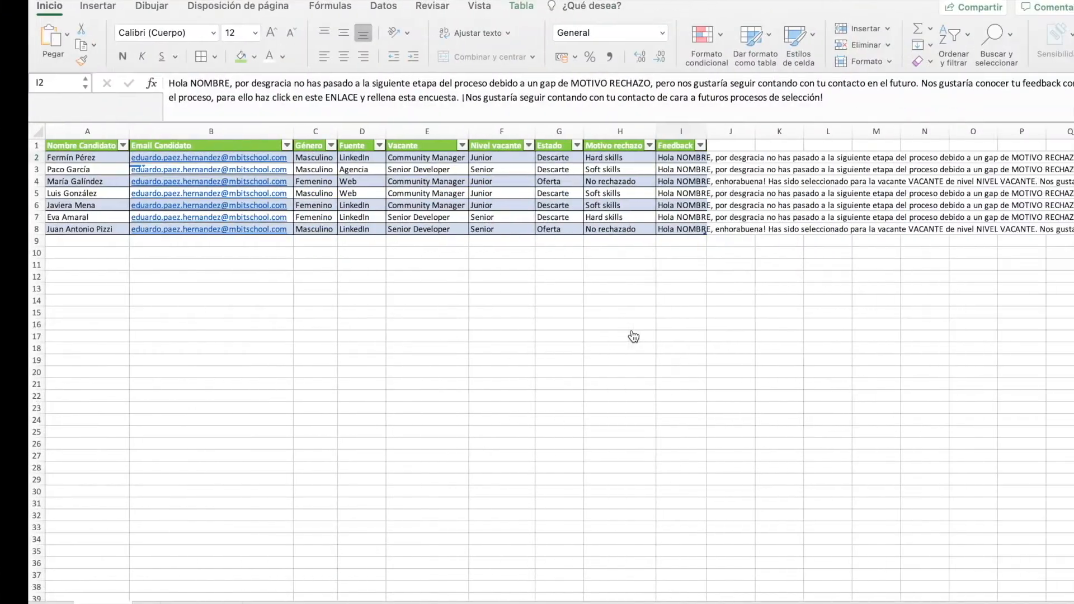
- Switch to the Excel workbook, select the candidate range A1:I8 and check its table name and the table insertion options, returning to Power Automate
click(91, 264)
drag(61, 144, 655, 230)
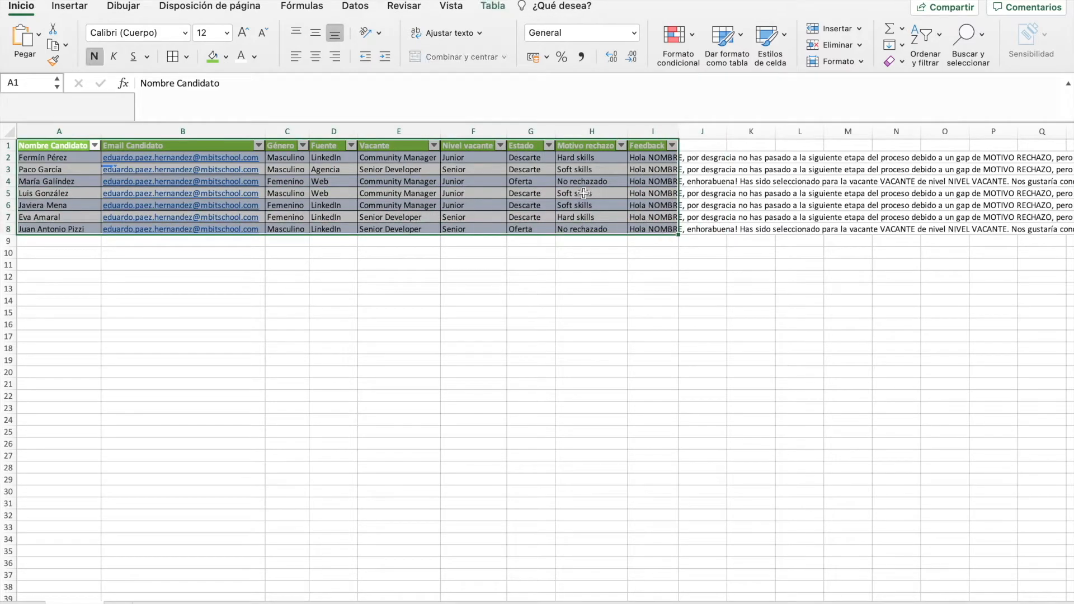
click(493, 6)
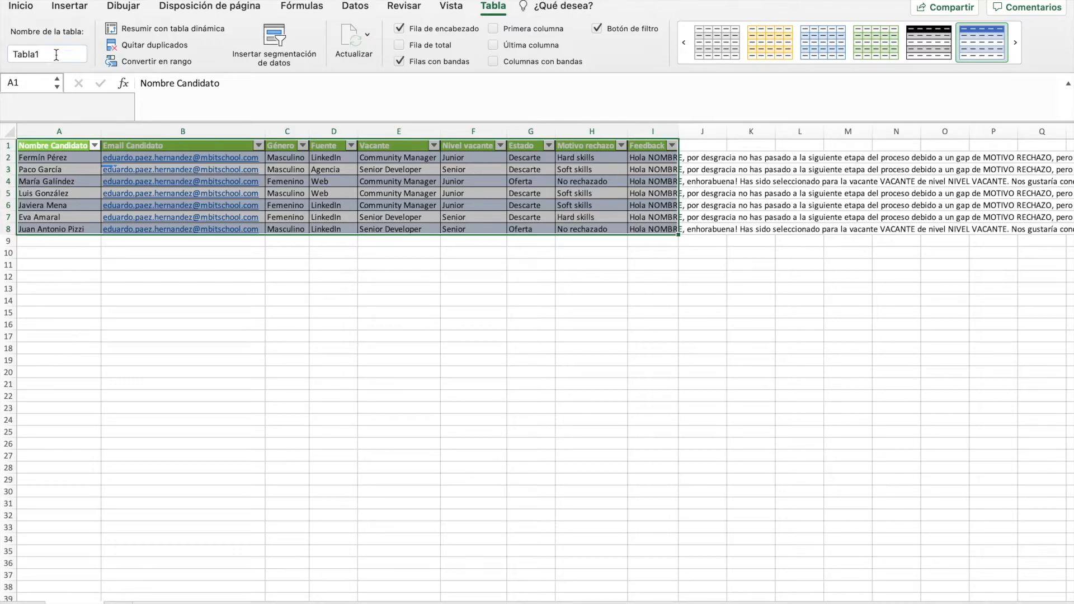
click(77, 12)
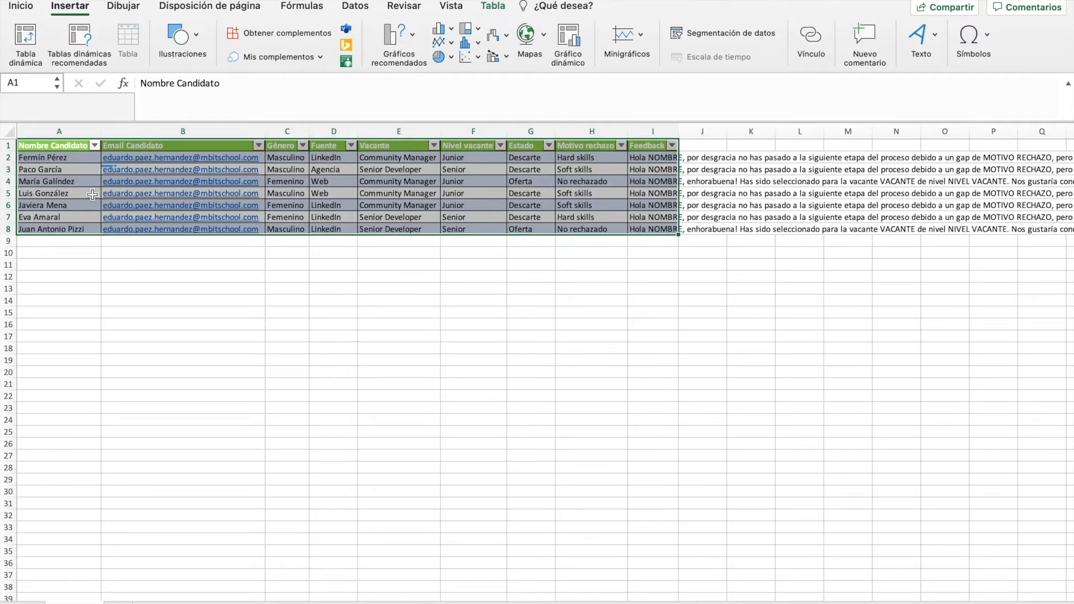
click(650, 246)
key(ctrl+Left)
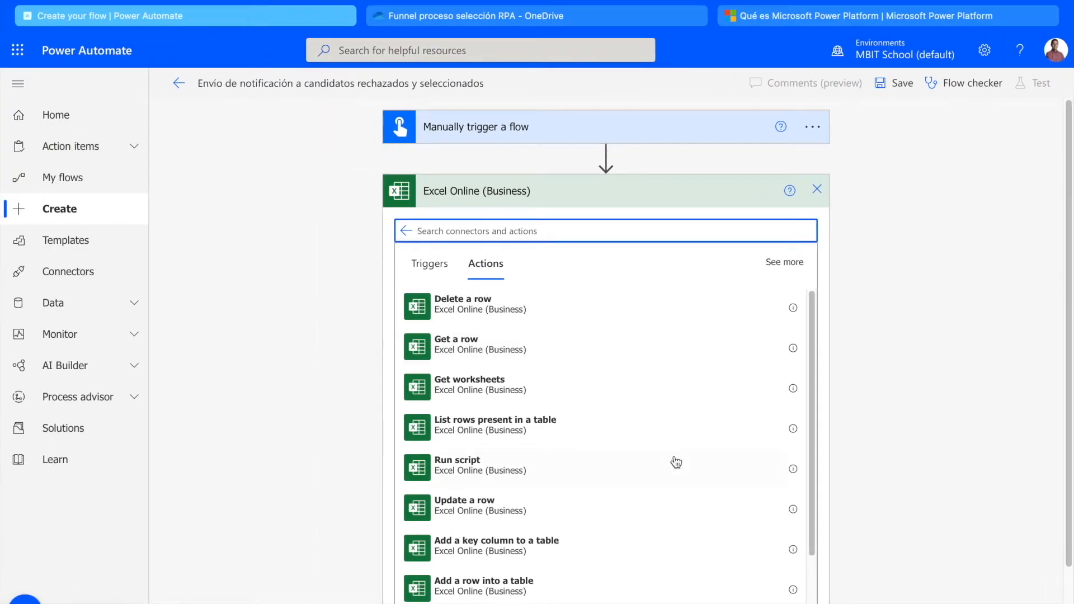
- Browse the Excel Online (Business) actions and add List rows present in a table to the flow
scroll(676, 462, down, 2)
scroll(676, 462, down, 1)
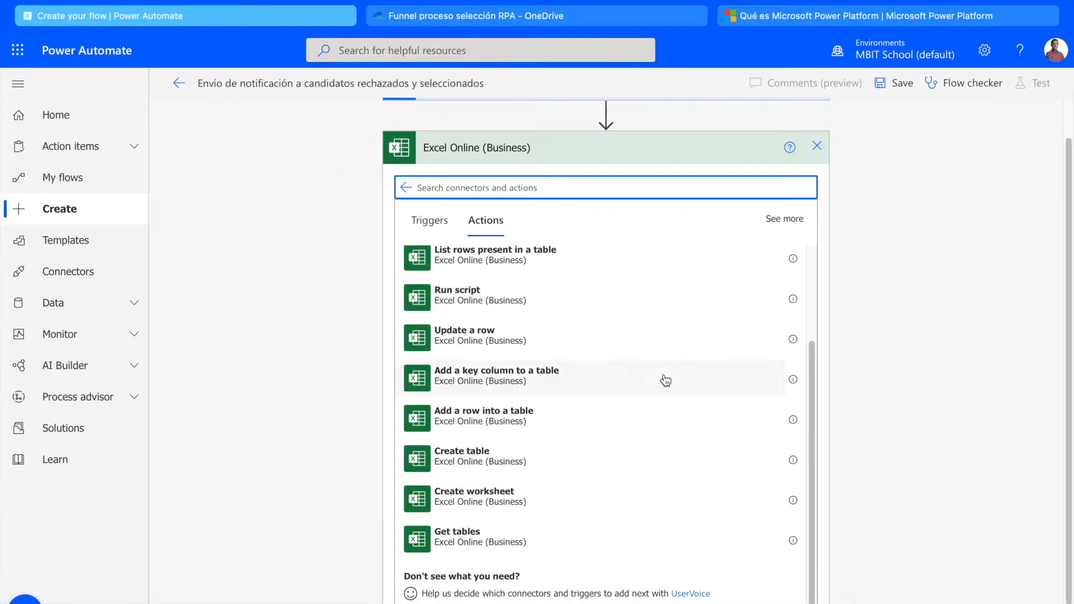
scroll(664, 378, up, 3)
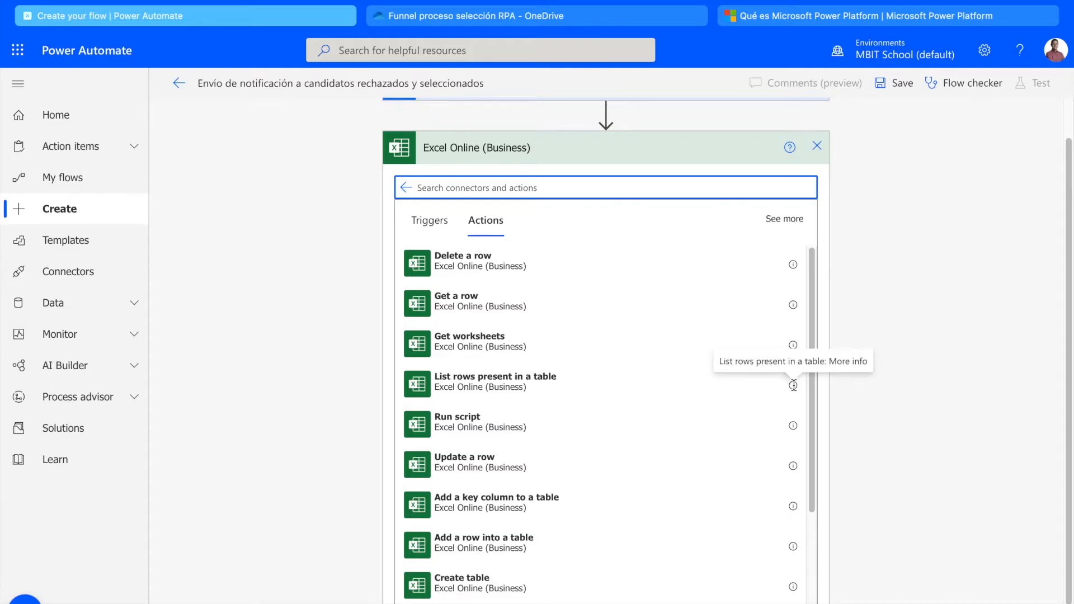
click(653, 391)
click(653, 392)
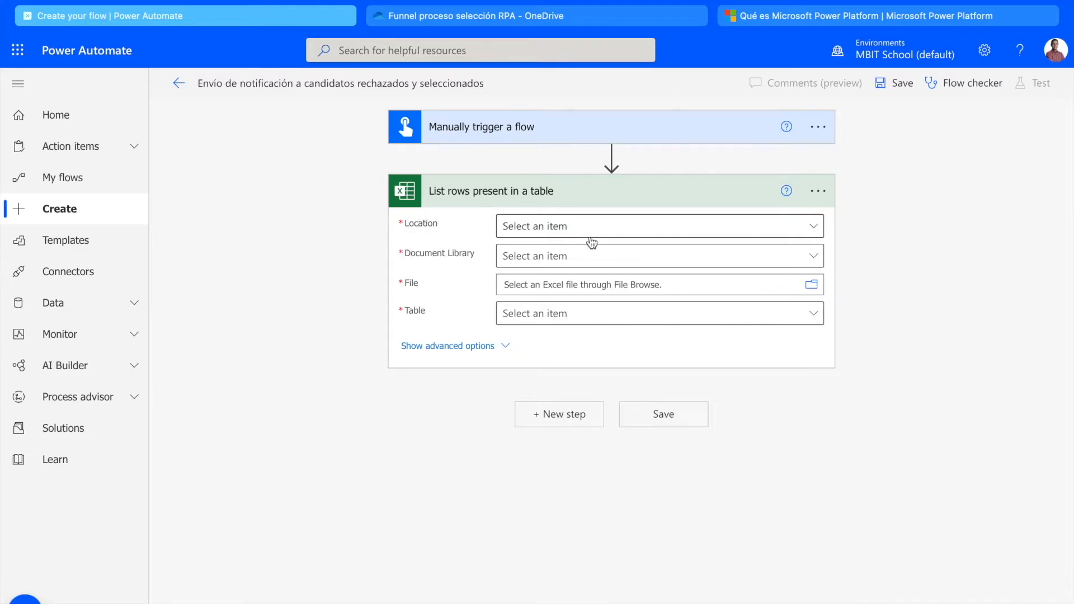
- Set the action's Location to OneDrive for Business and its Document Library to OneDrive
click(813, 228)
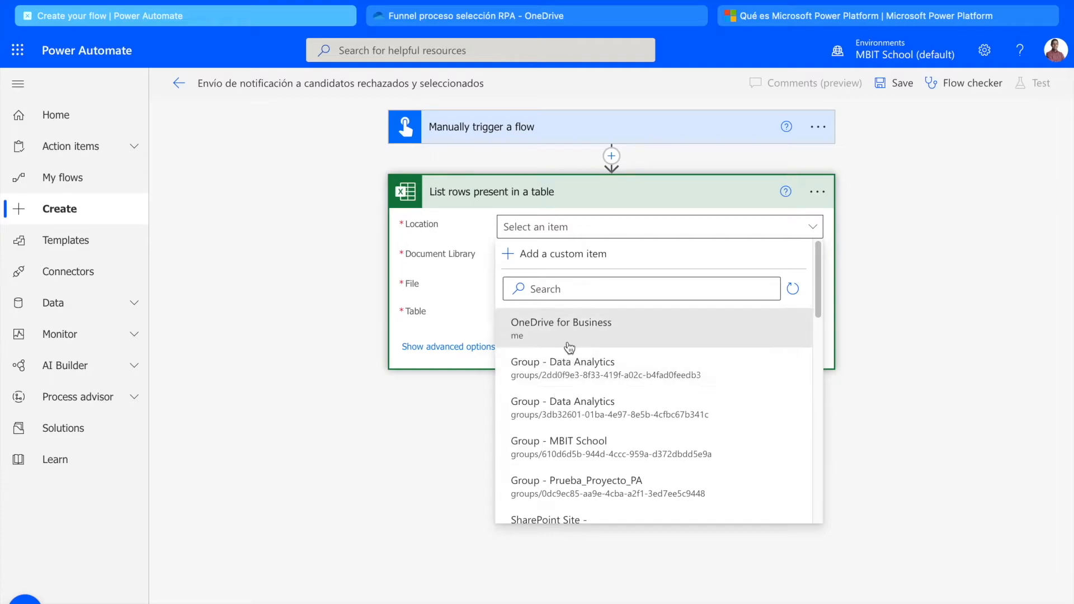
click(595, 333)
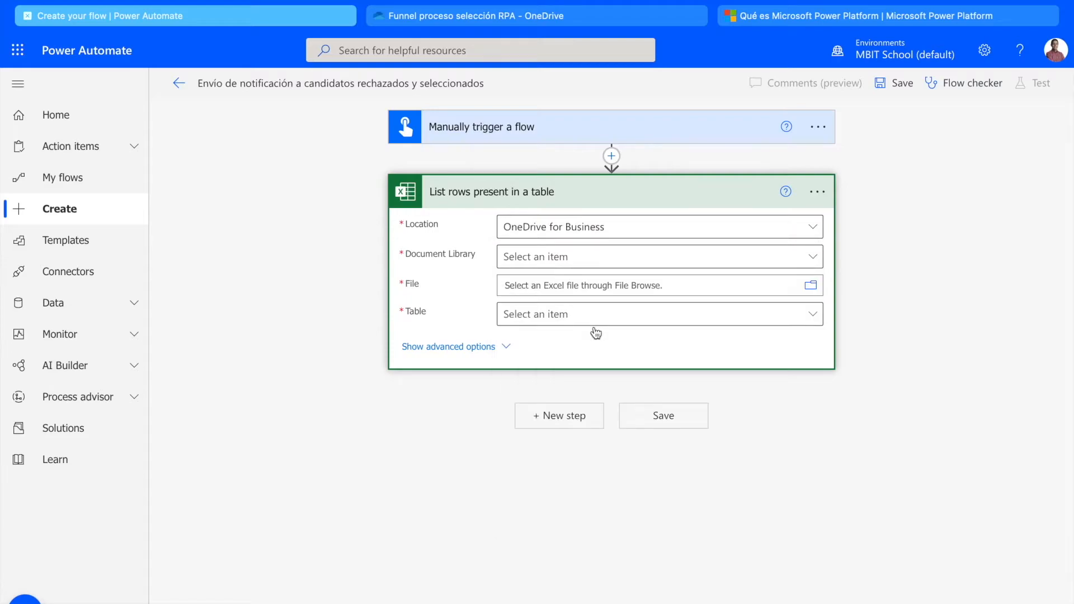
click(810, 258)
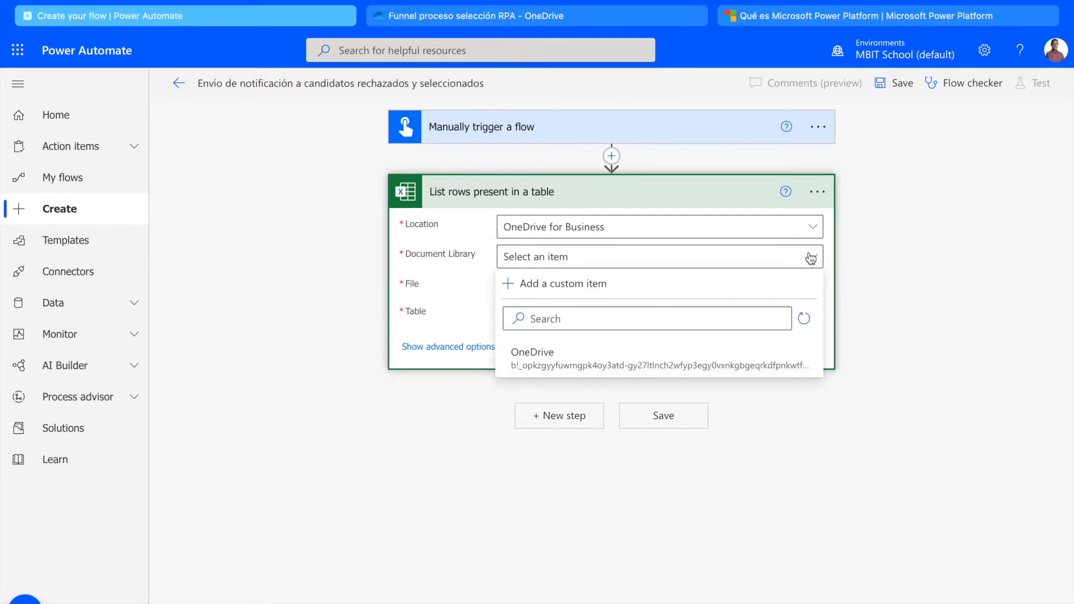
click(546, 356)
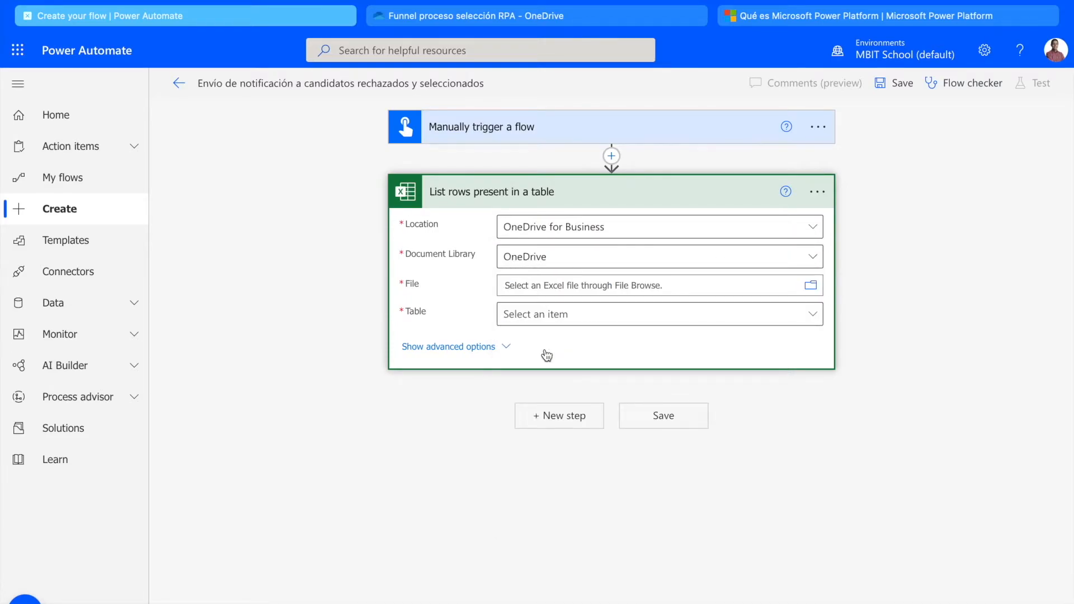
- Choose Plantilla_RPA_proceso_seleccion.xlsx from the Funnel proceso selección RPA folder as the File, and set the Table to Tabla1
click(814, 288)
click(810, 284)
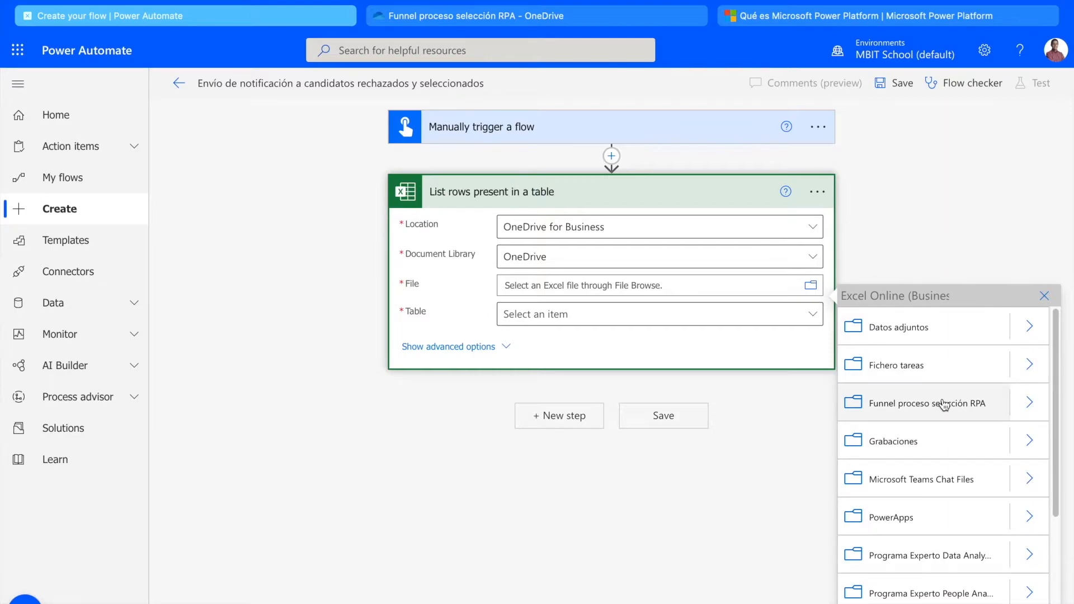
click(1026, 410)
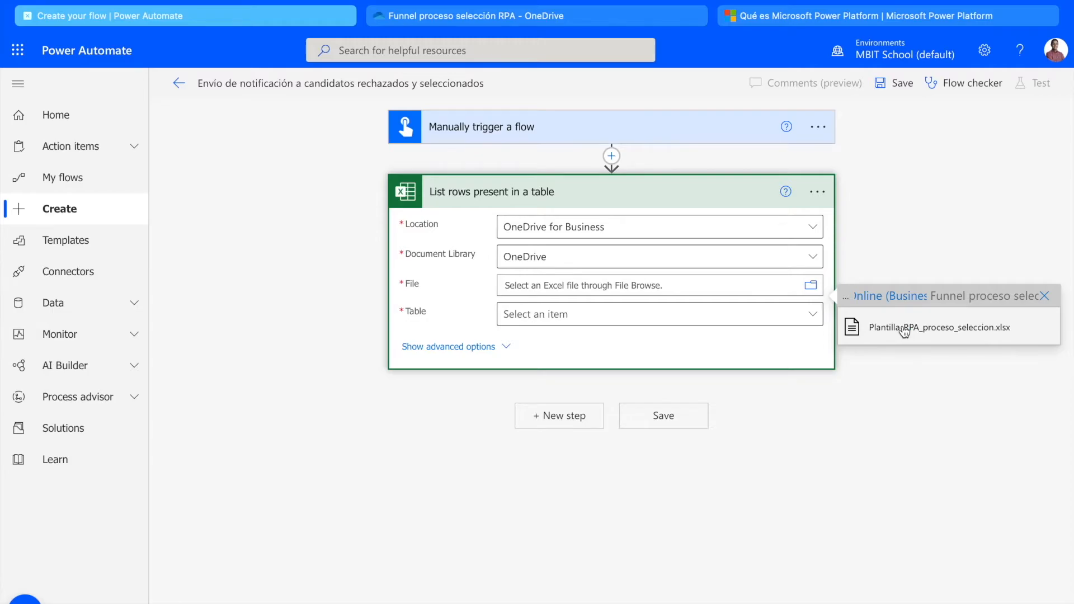
click(932, 336)
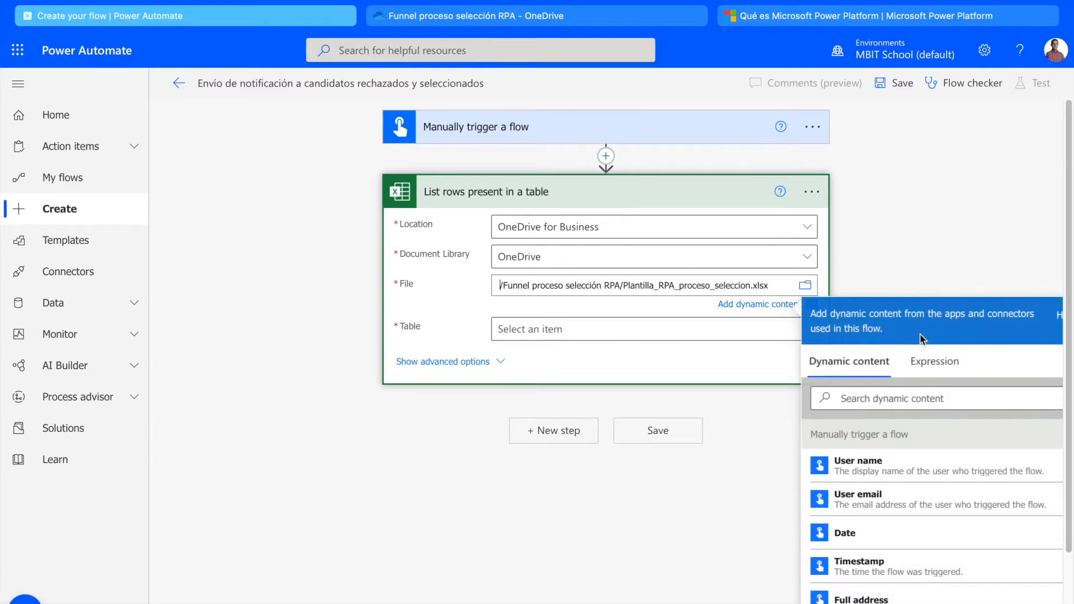
click(856, 274)
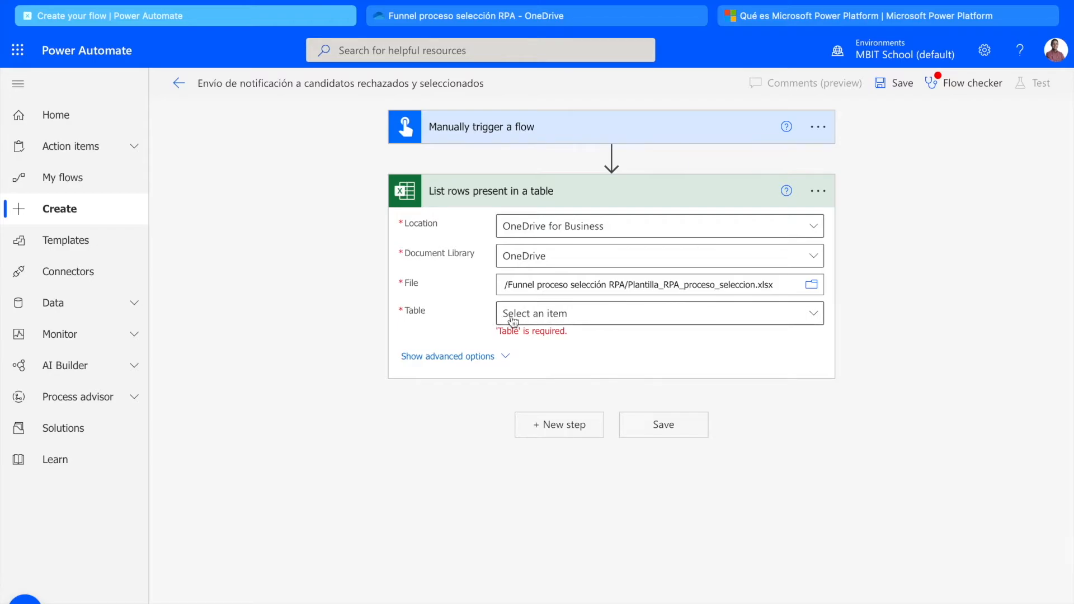
click(805, 313)
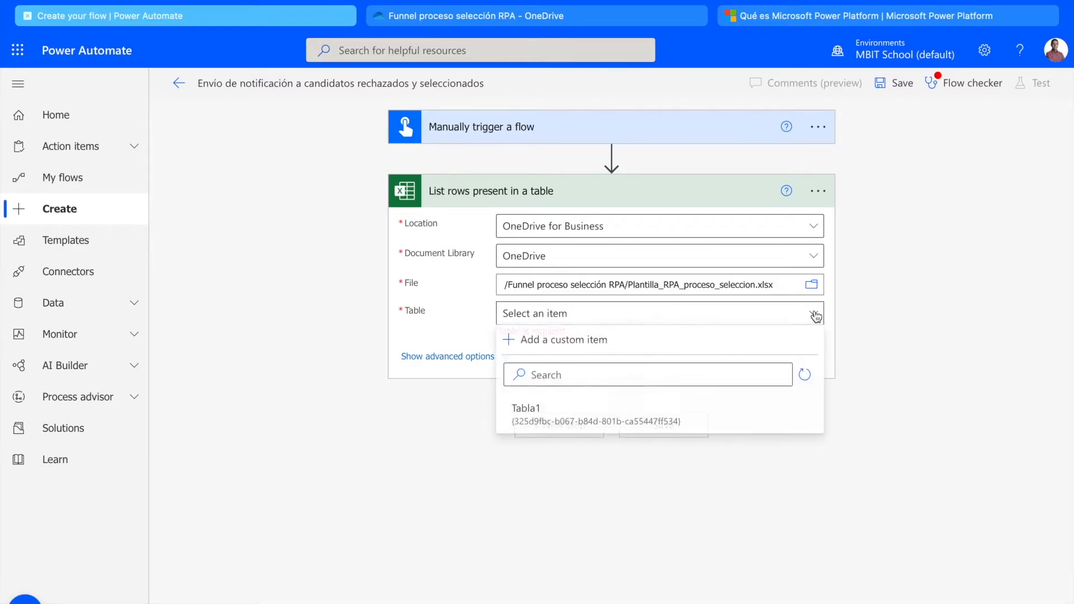
click(537, 415)
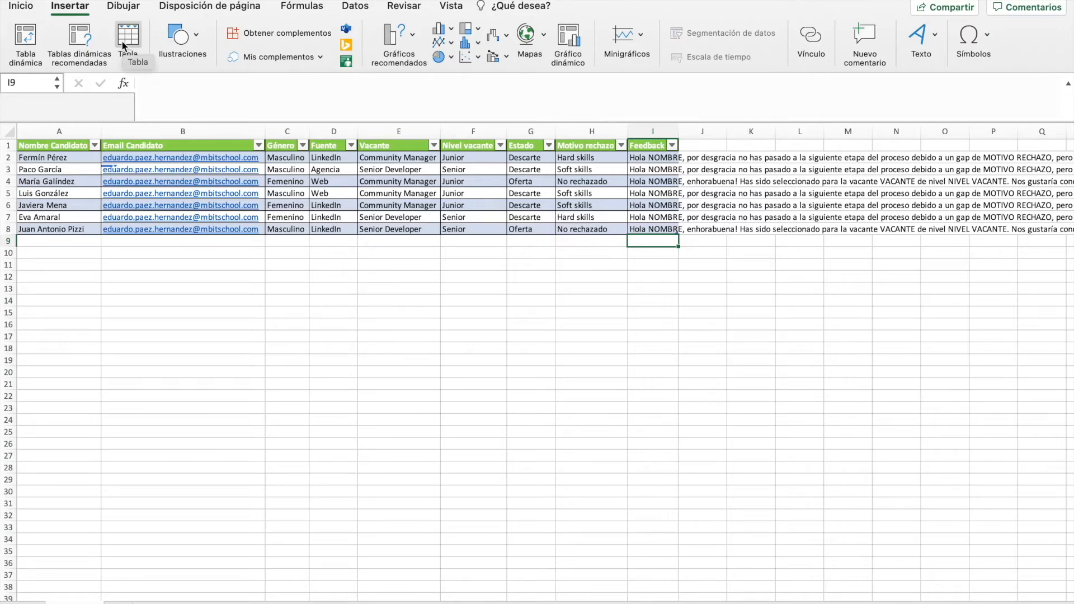
- Check the candidate table's name in the Excel workbook, leaving it as is, and return to the flow
click(62, 180)
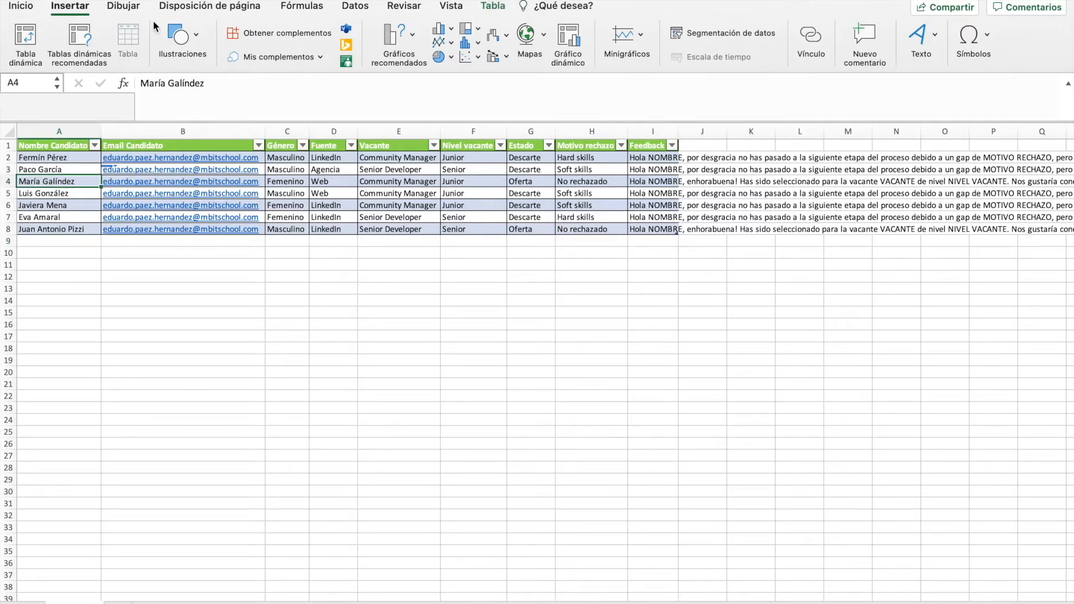
click(494, 11)
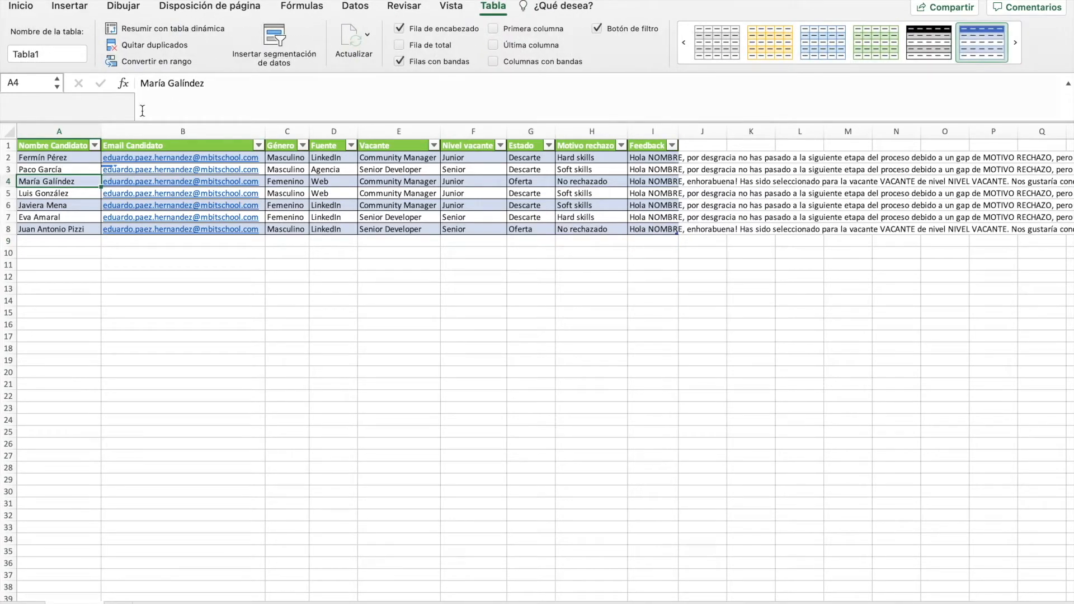
click(50, 52)
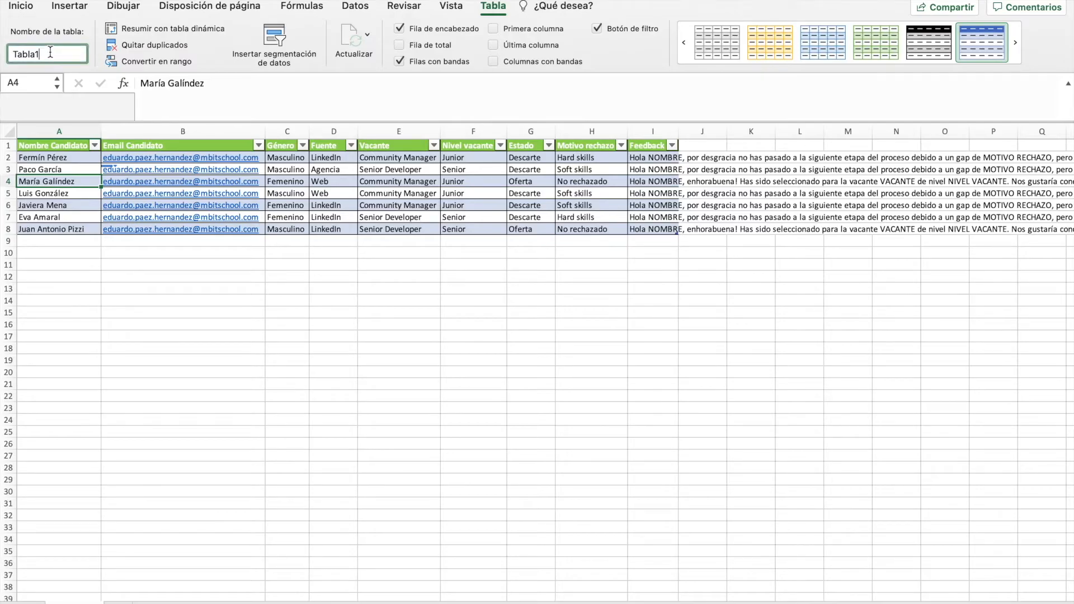
click(151, 264)
key(ctrl+Left)
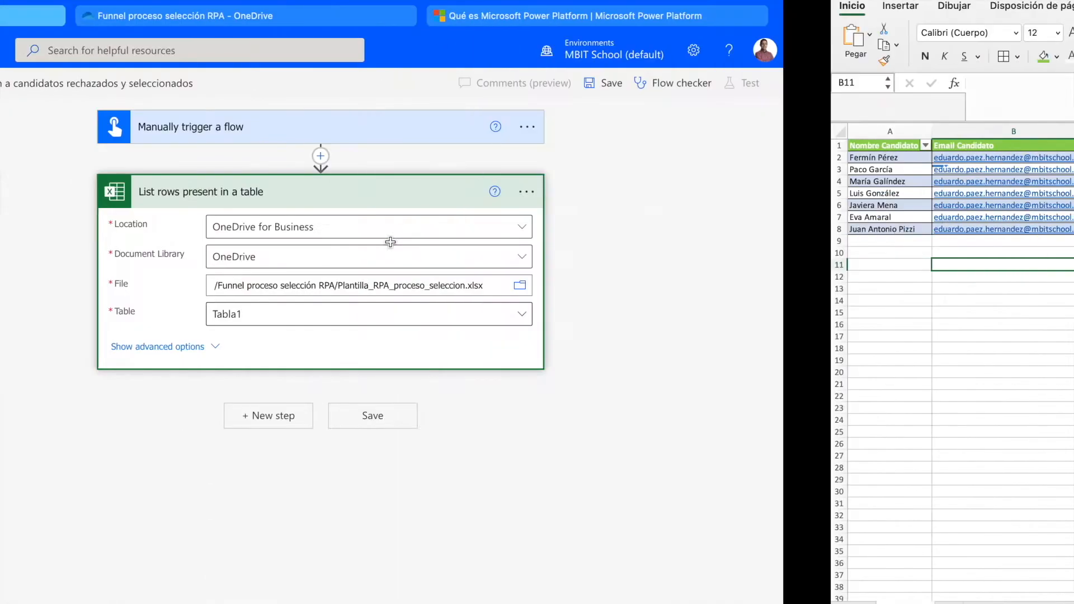
- Examine the advanced options of the List rows present in a table action and collapse them again
click(408, 436)
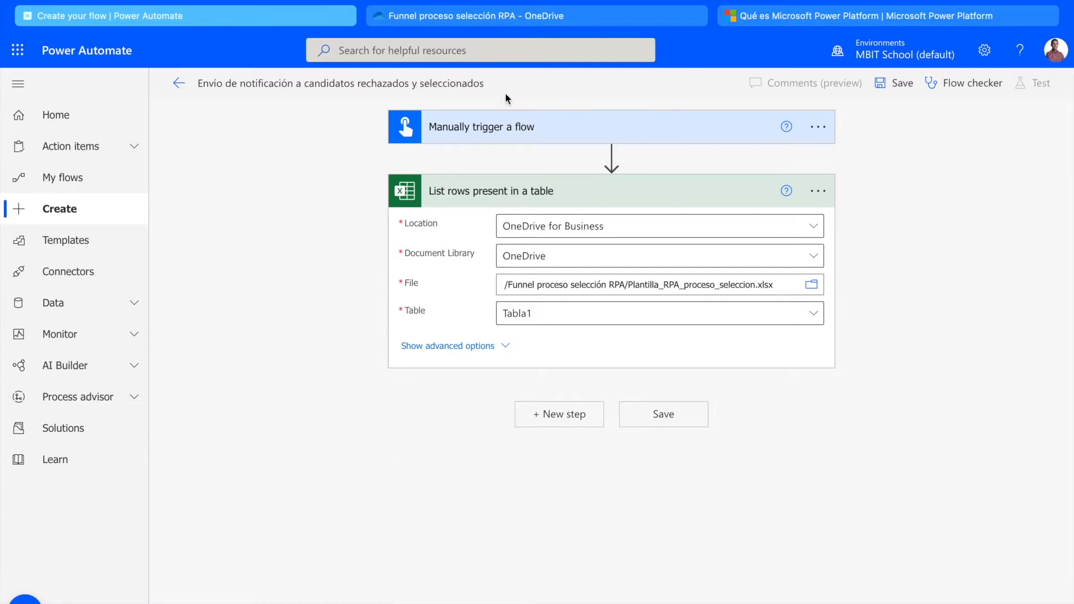
mouse_move(574, 170)
click(450, 347)
click(436, 510)
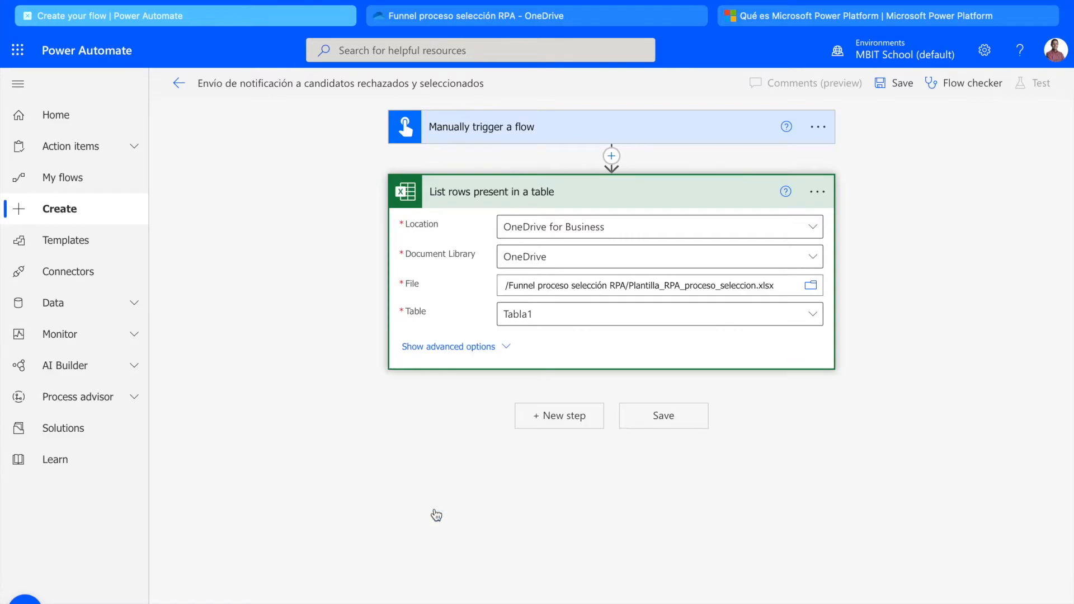
click(365, 421)
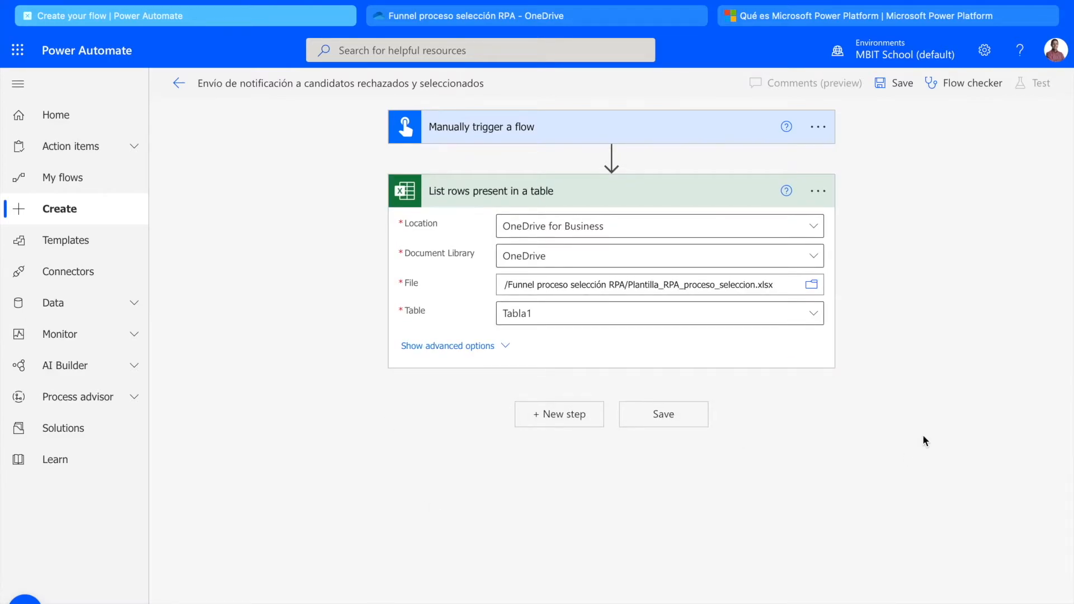
- Switch to Excel and review the Estado and Feedback values of the first candidate in row 2
key(ctrl+Right)
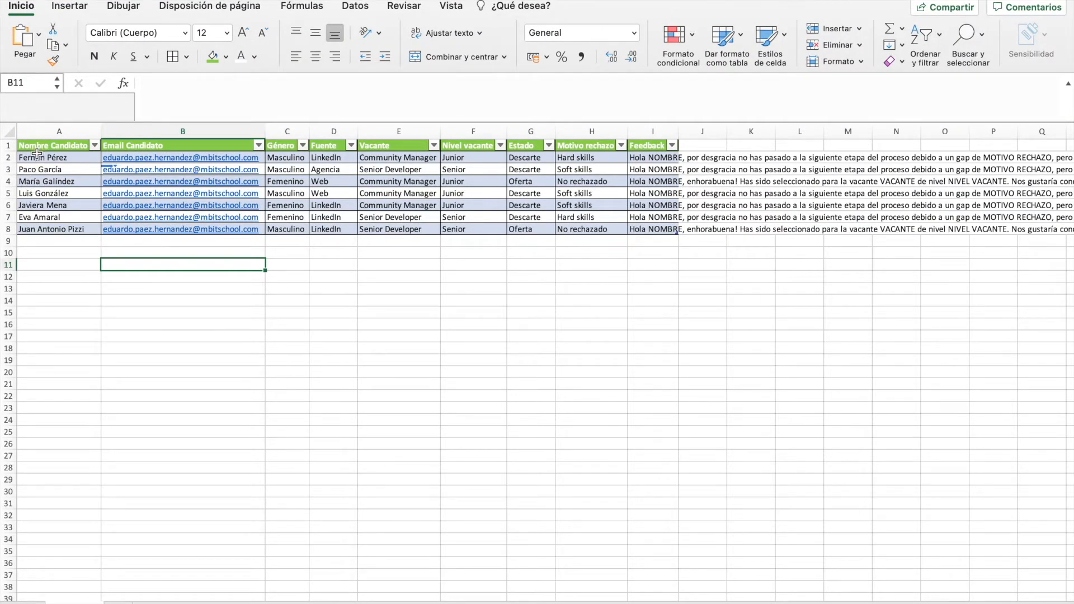
click(526, 158)
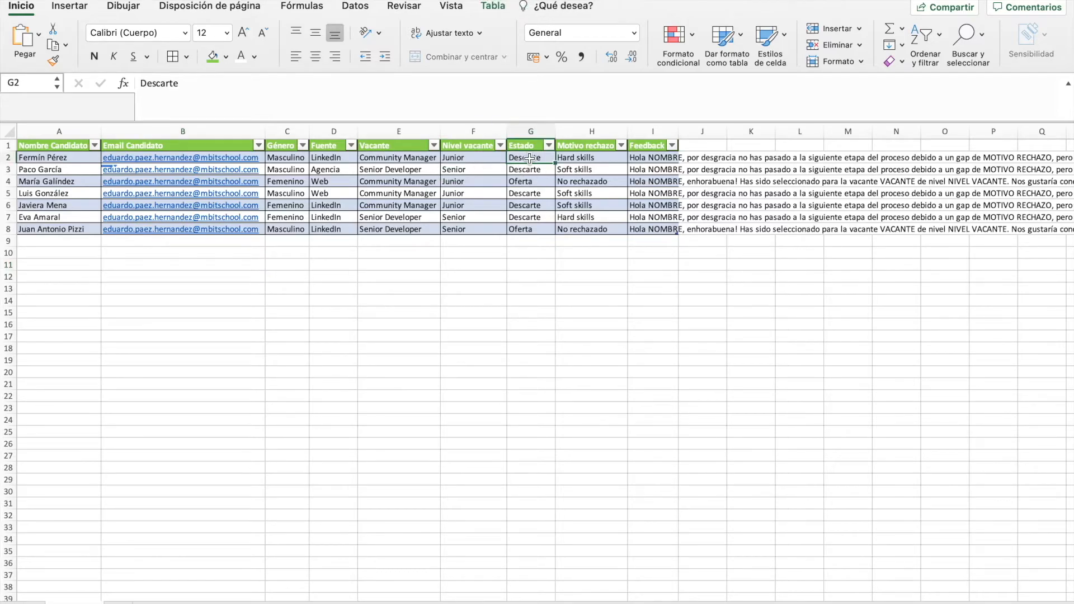
click(645, 162)
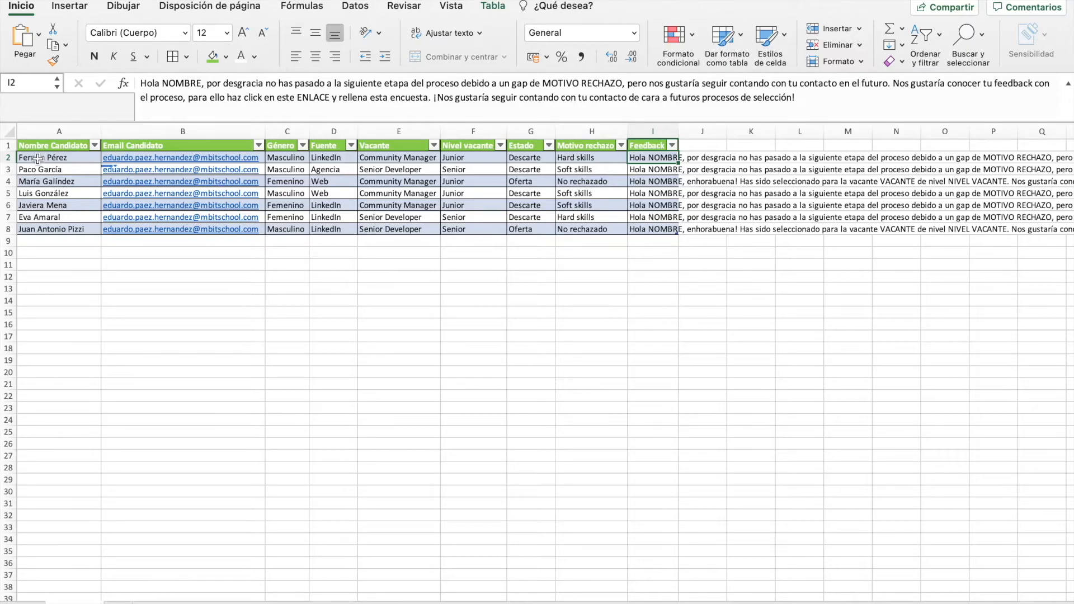
- Return to the flow in Power Automate and add an Apply to each control after the List rows present in a table action
key(ctrl+Left)
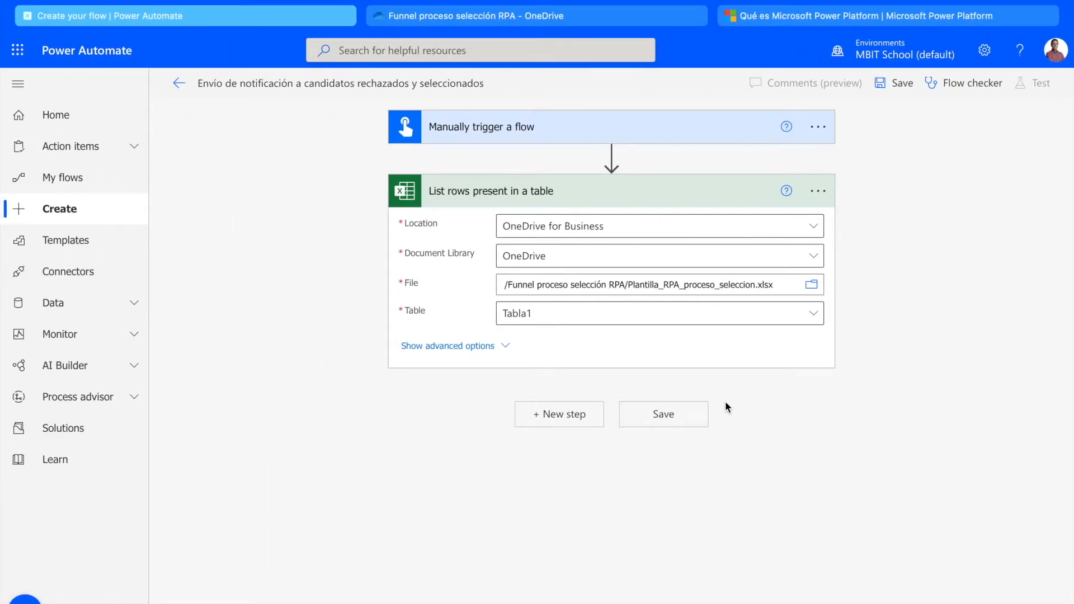
click(583, 422)
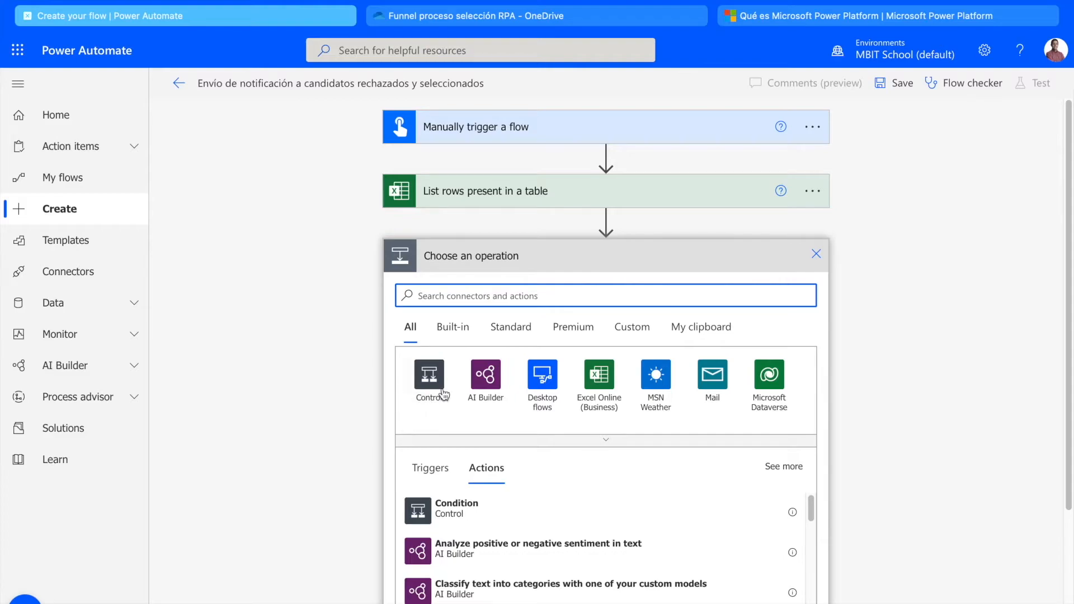
click(423, 383)
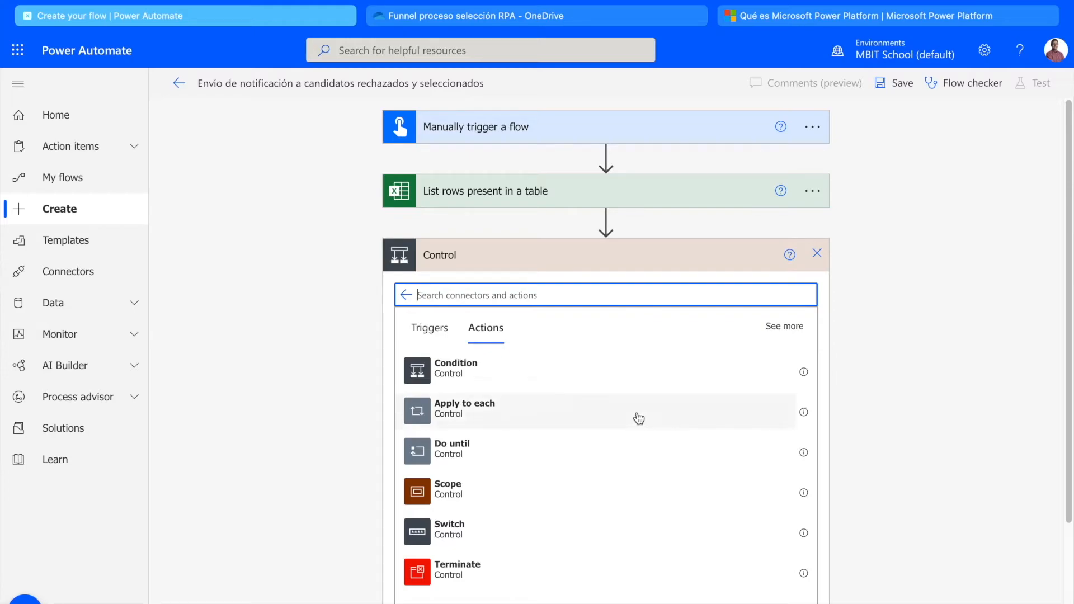
click(470, 417)
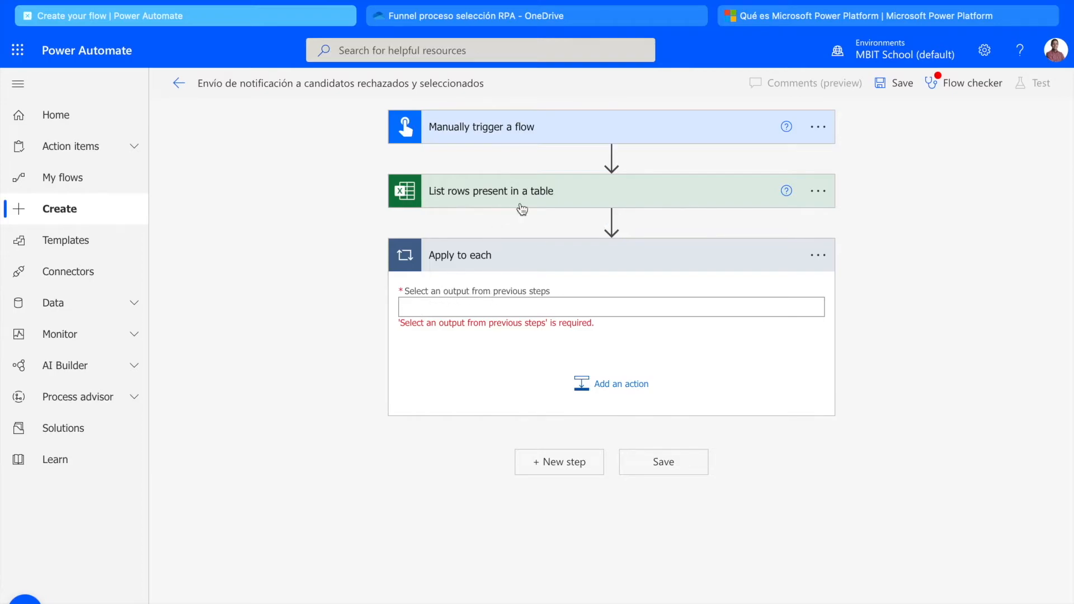
- Set the Apply to each loop's input to the dynamic value "value" from List rows present in a table
click(438, 308)
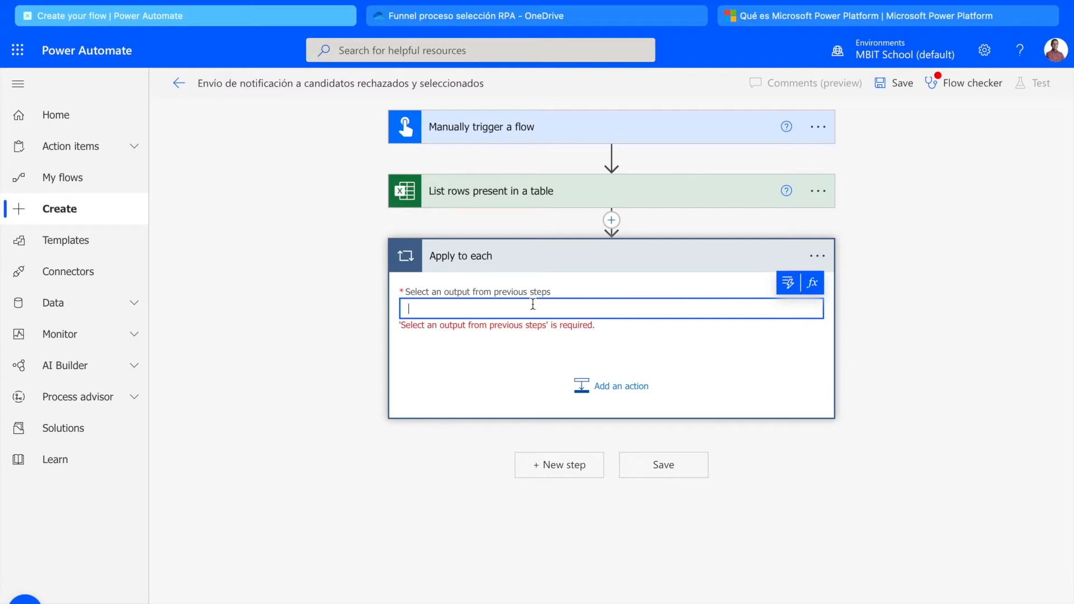
click(796, 288)
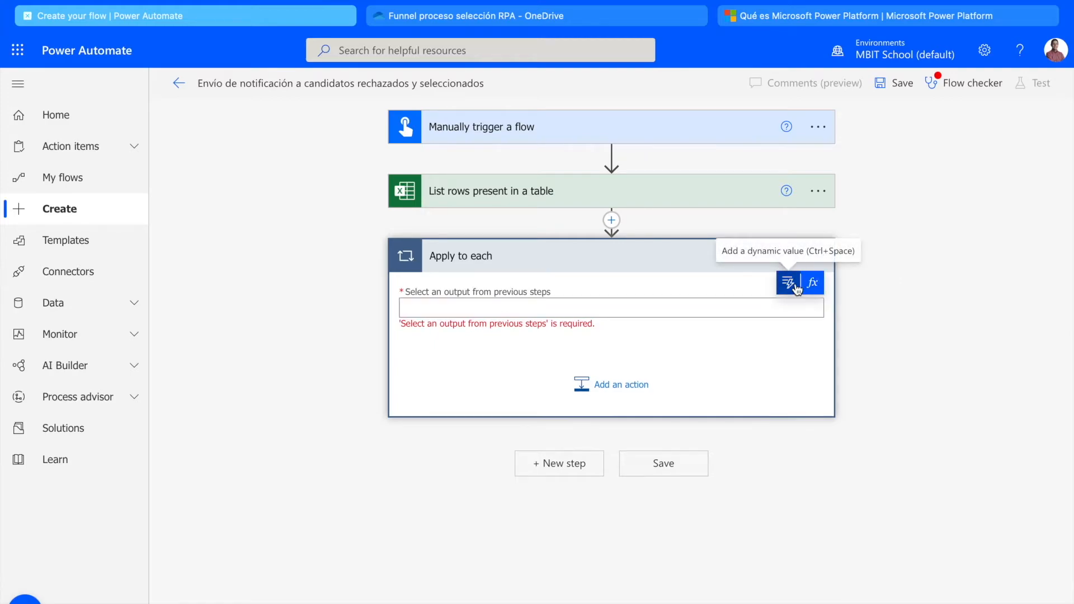
click(878, 367)
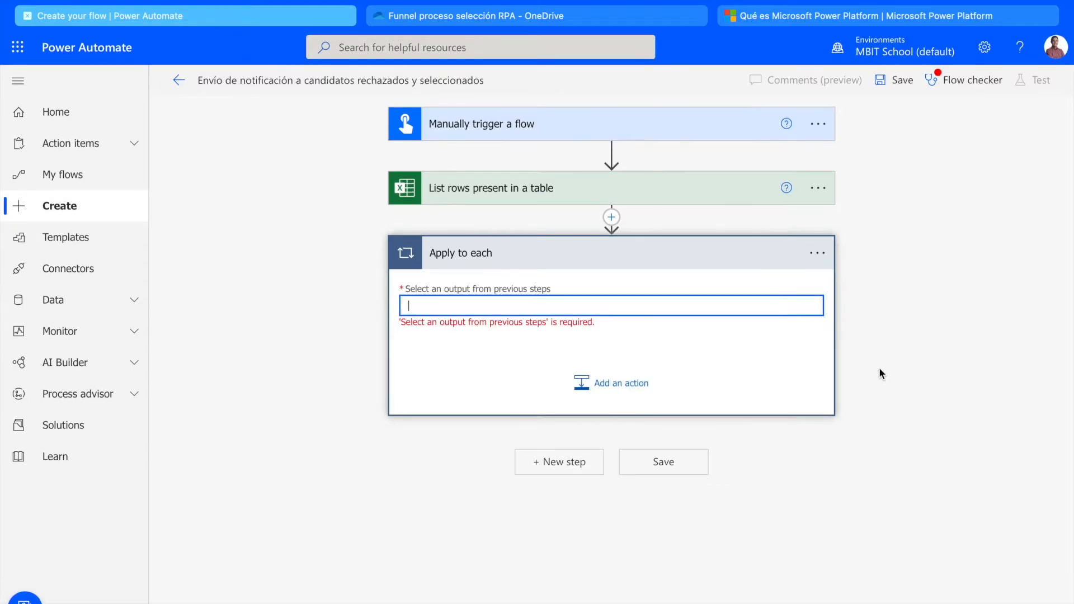
click(855, 315)
click(767, 307)
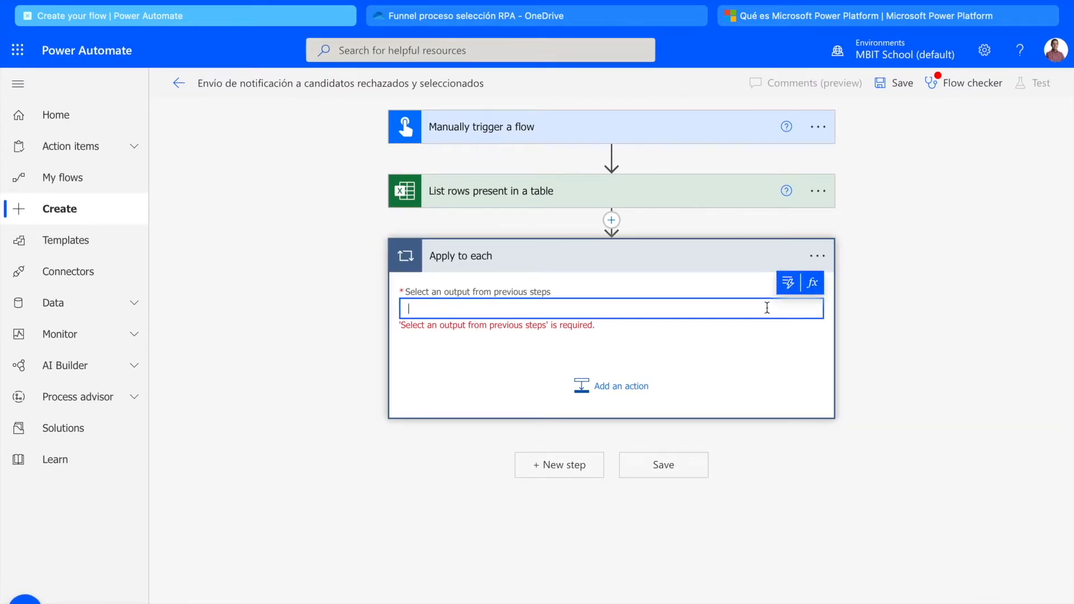
click(788, 283)
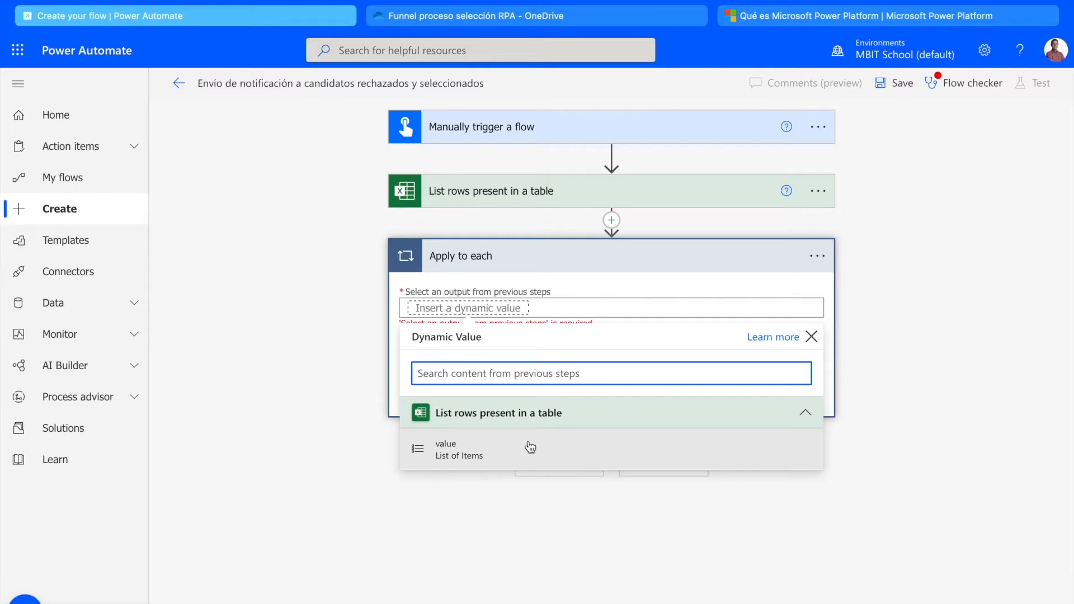
click(505, 466)
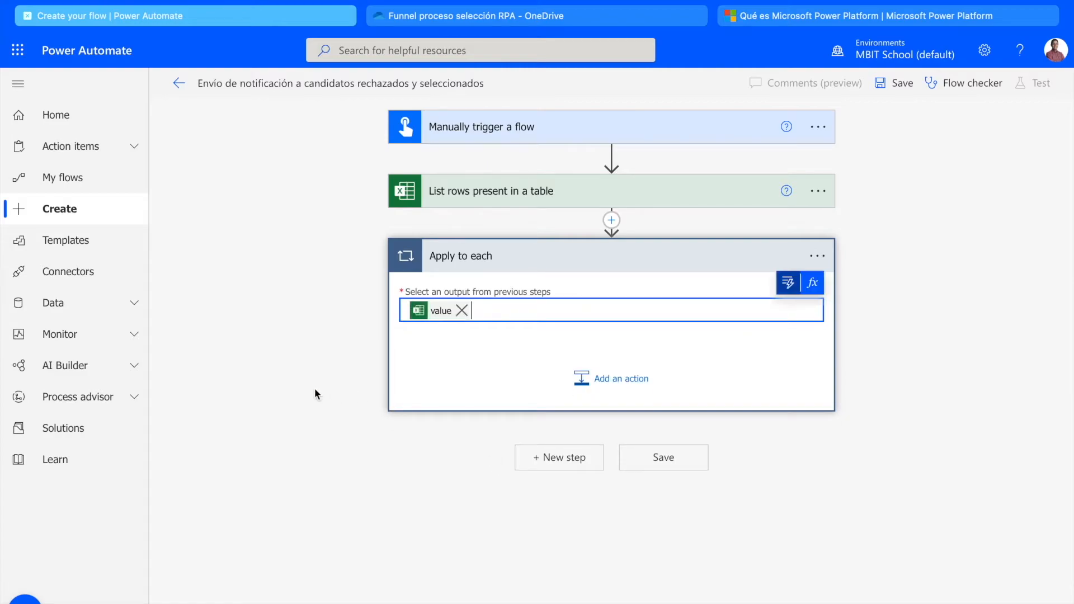
click(787, 288)
click(459, 458)
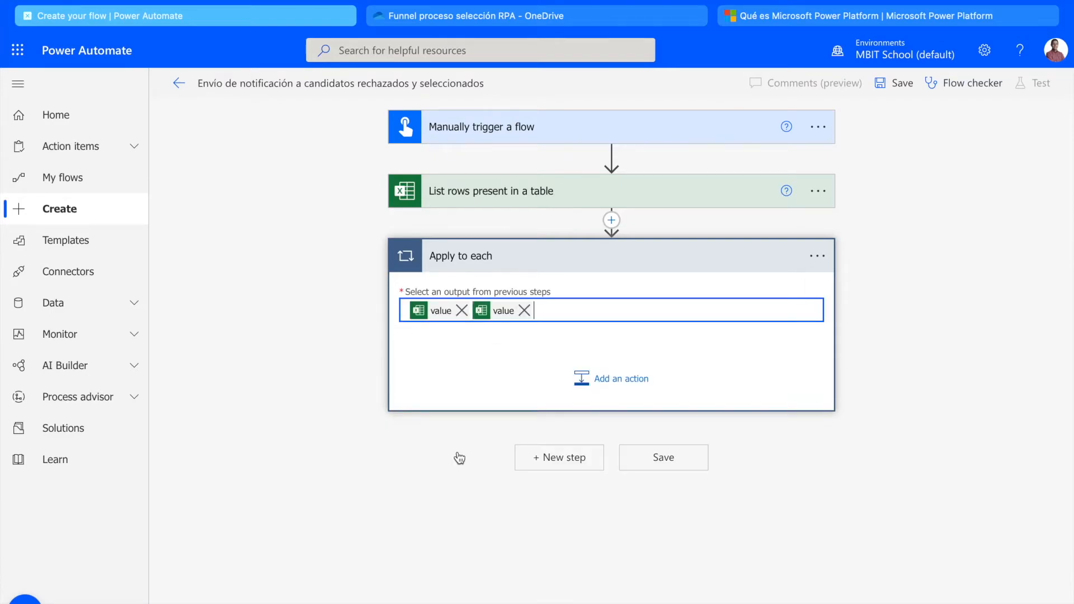
right_click(525, 311)
click(525, 311)
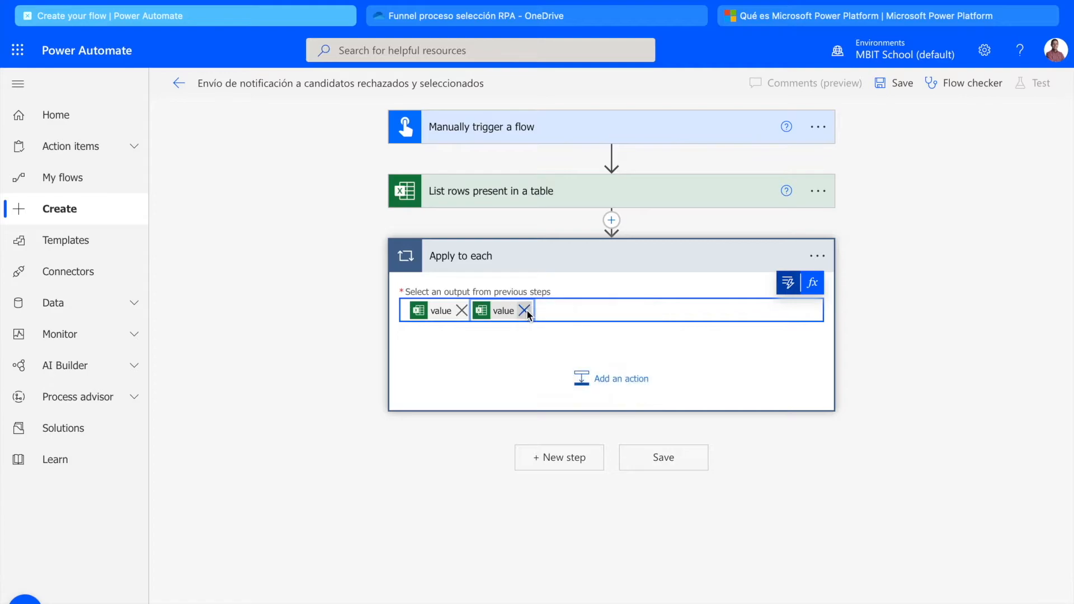
click(524, 311)
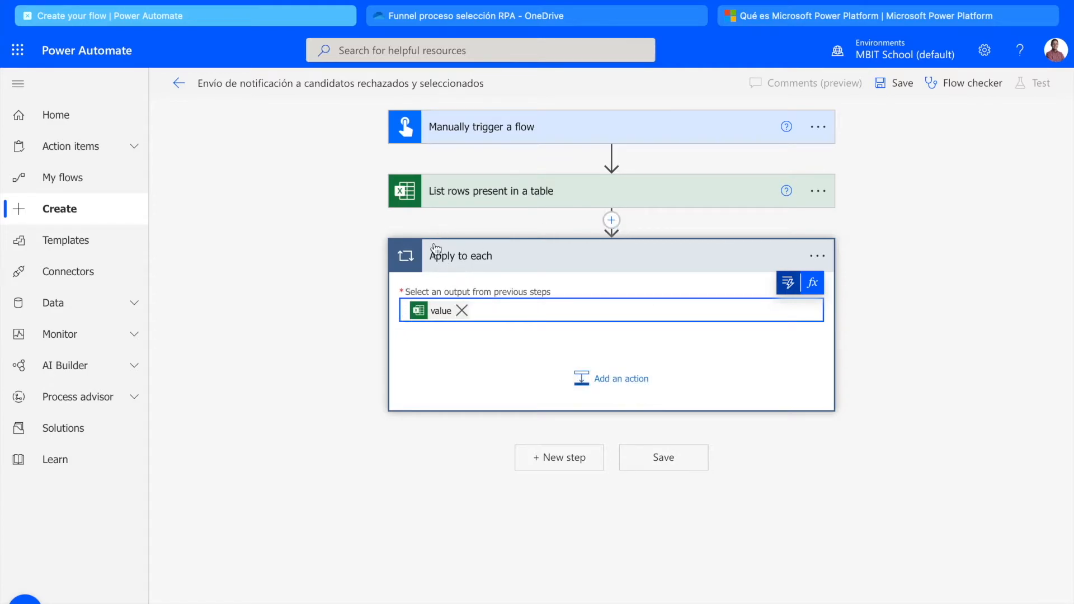
- Review the List rows present in a table settings and add a Condition control inside the Apply to each loop
mouse_move(433, 316)
click(491, 192)
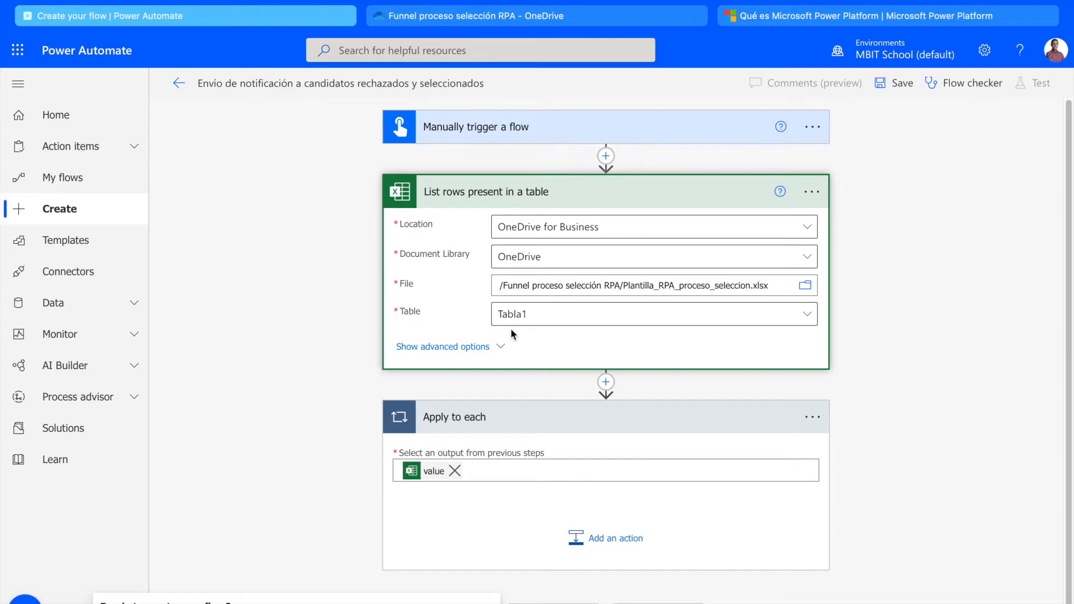
scroll(546, 287, down, 1)
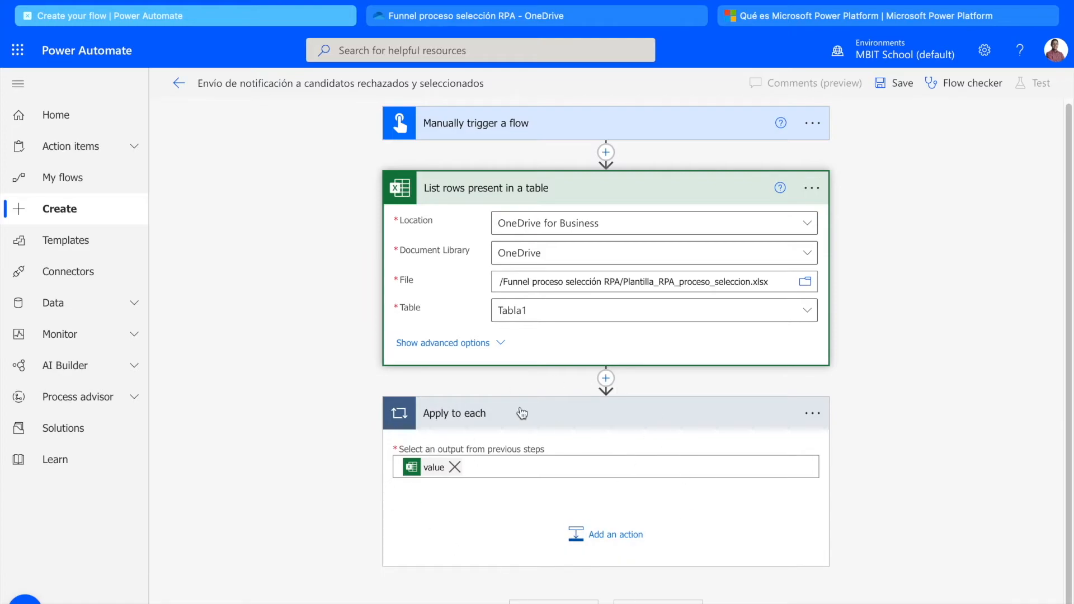
scroll(860, 517, down, 1)
click(614, 536)
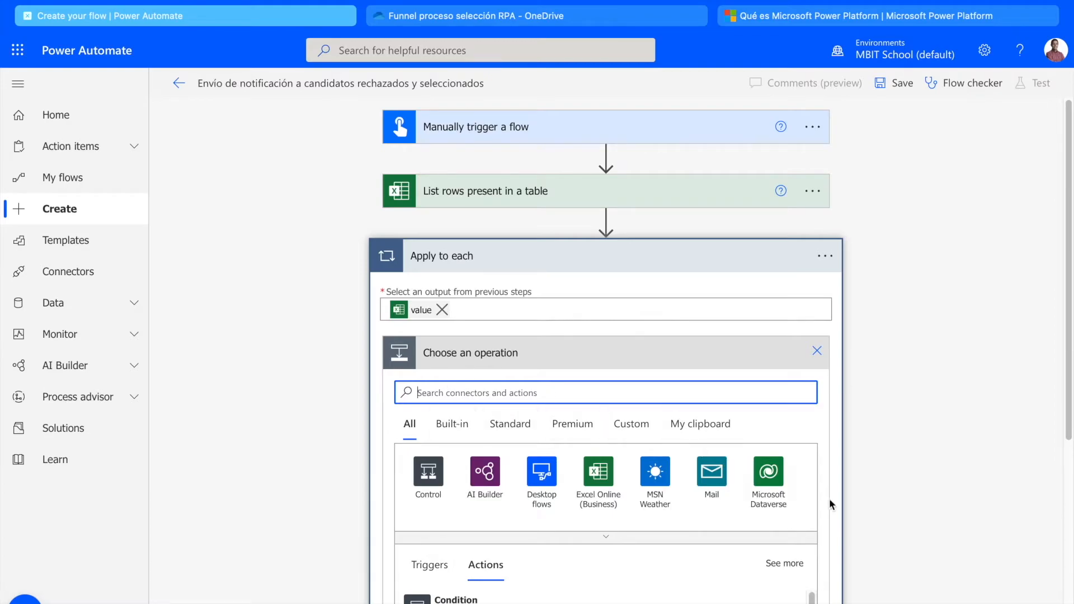
scroll(946, 491, down, 1)
scroll(946, 491, down, 3)
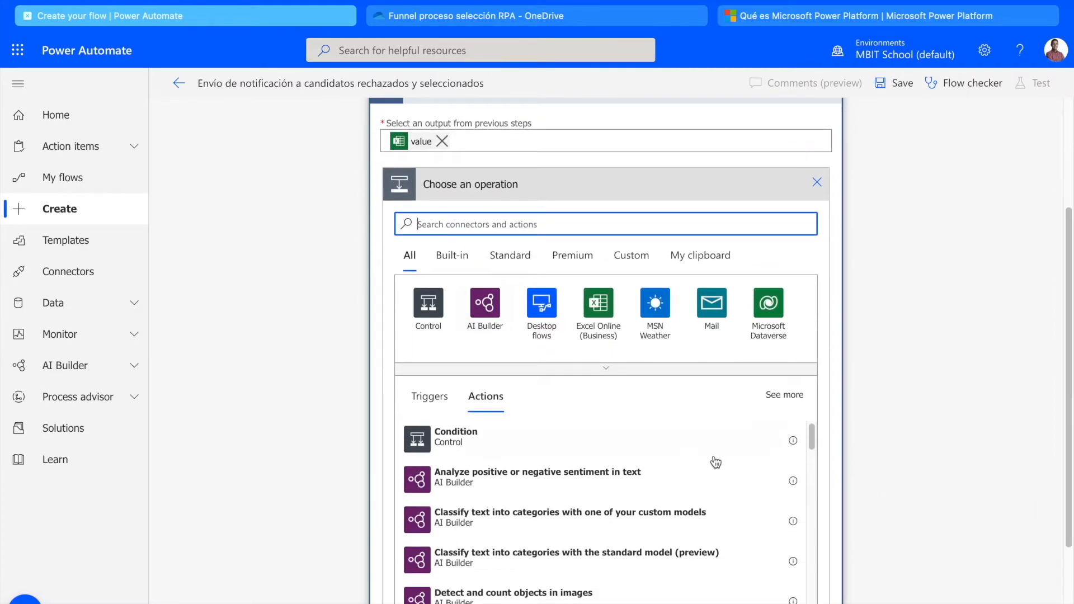
click(415, 303)
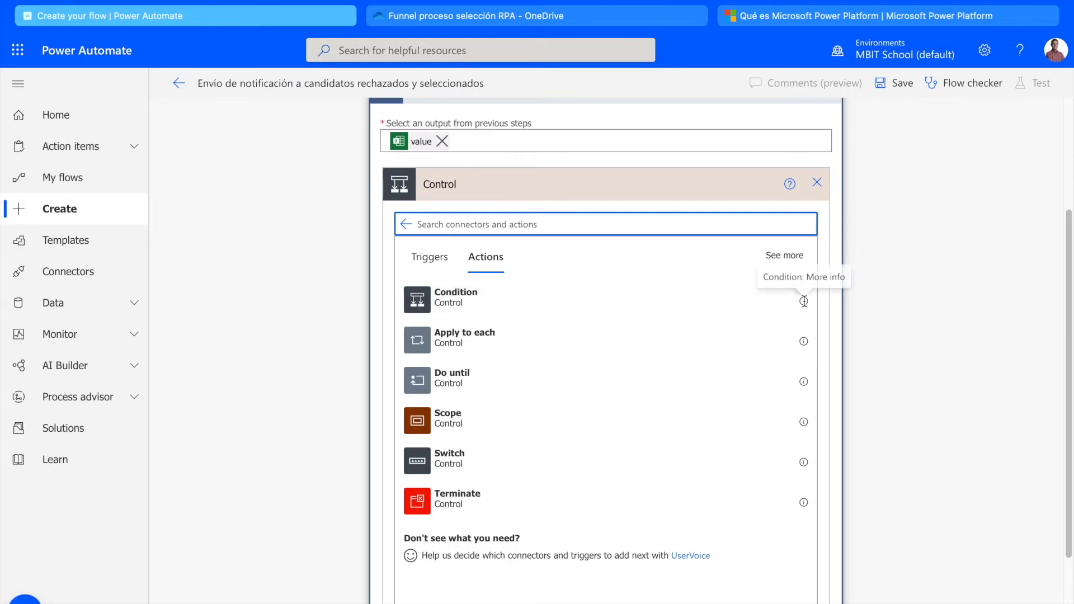
click(635, 297)
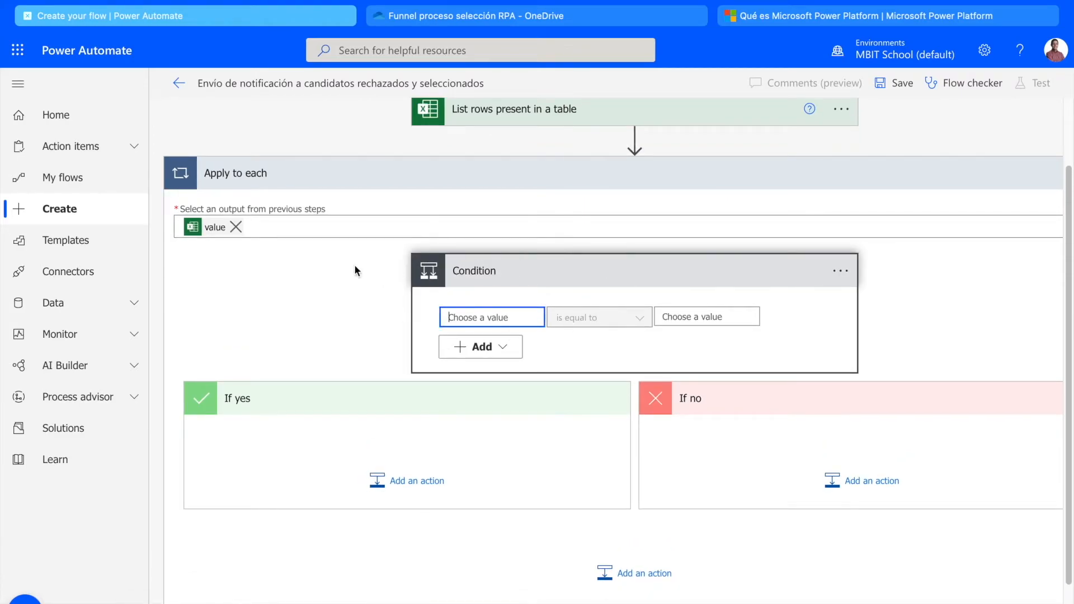
- Check the first candidate's Estado cell in Excel, and set the condition's first value to the Estado dynamic value in the flow
click(423, 325)
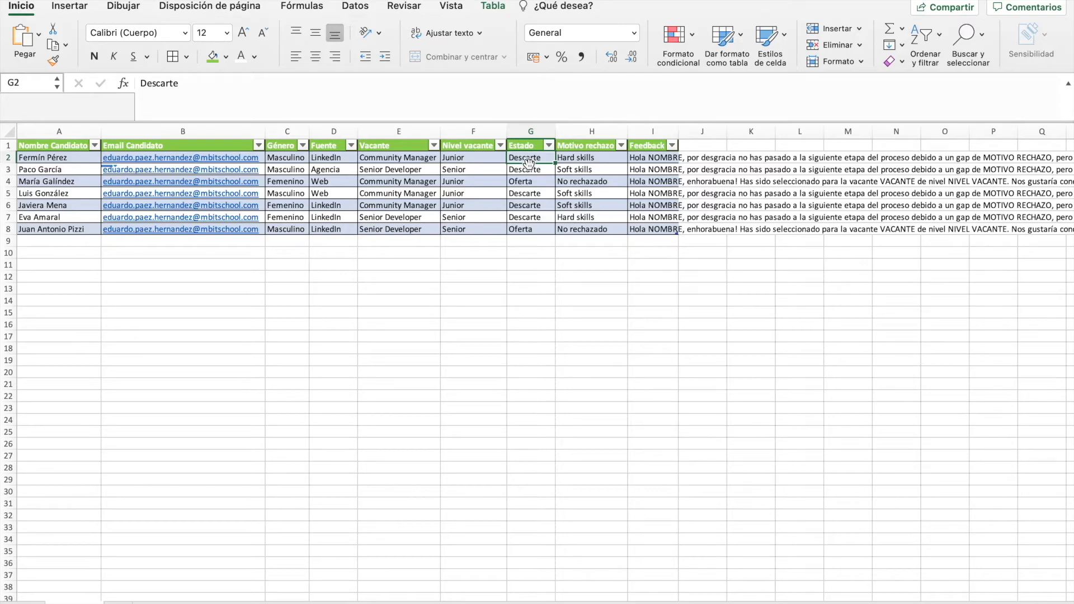
key(ctrl+Left)
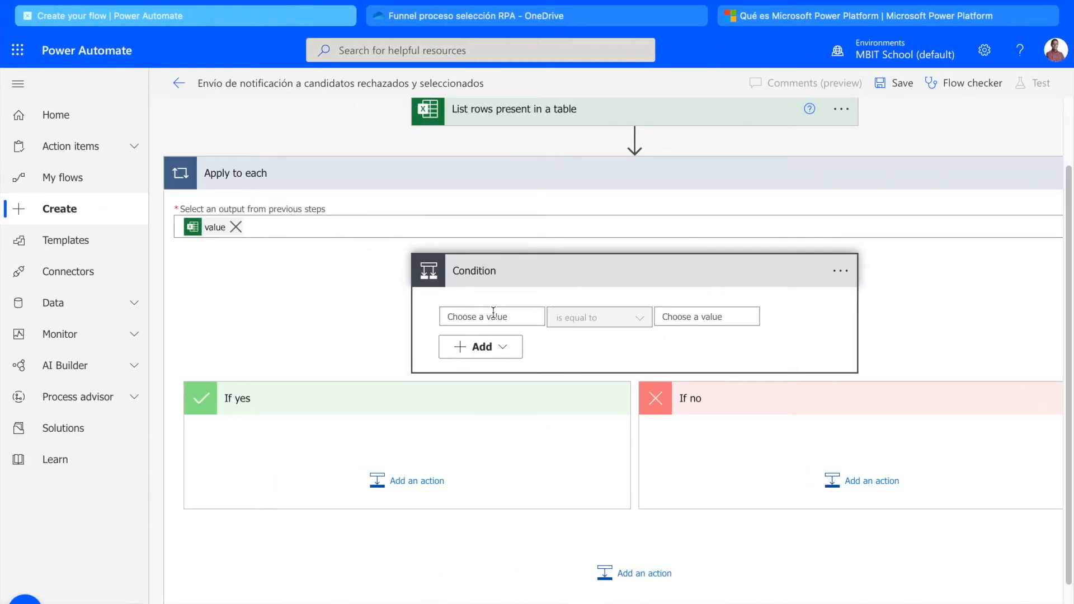
click(493, 311)
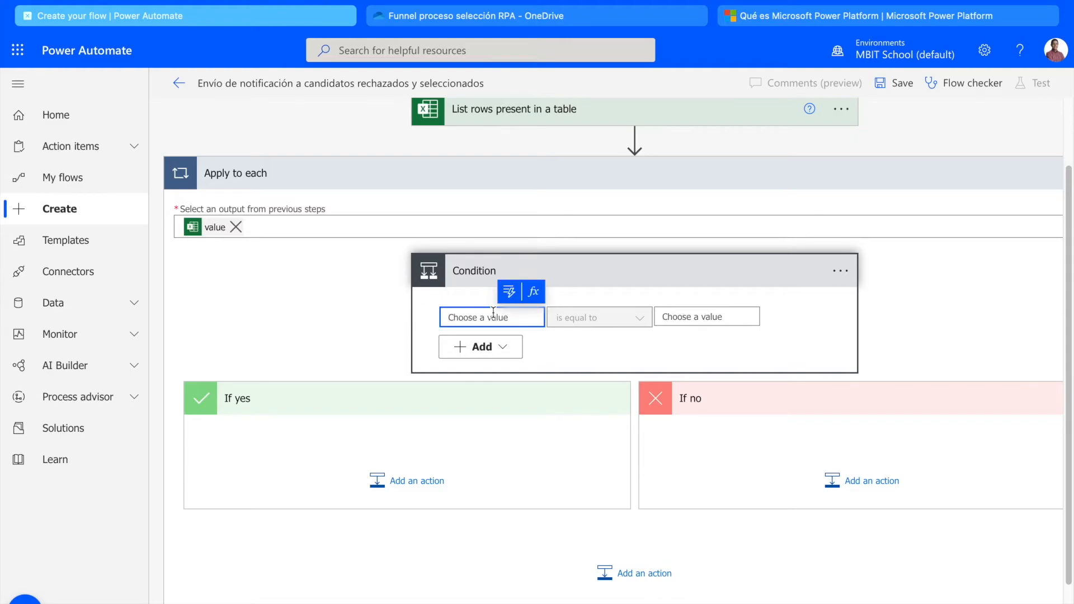
click(517, 295)
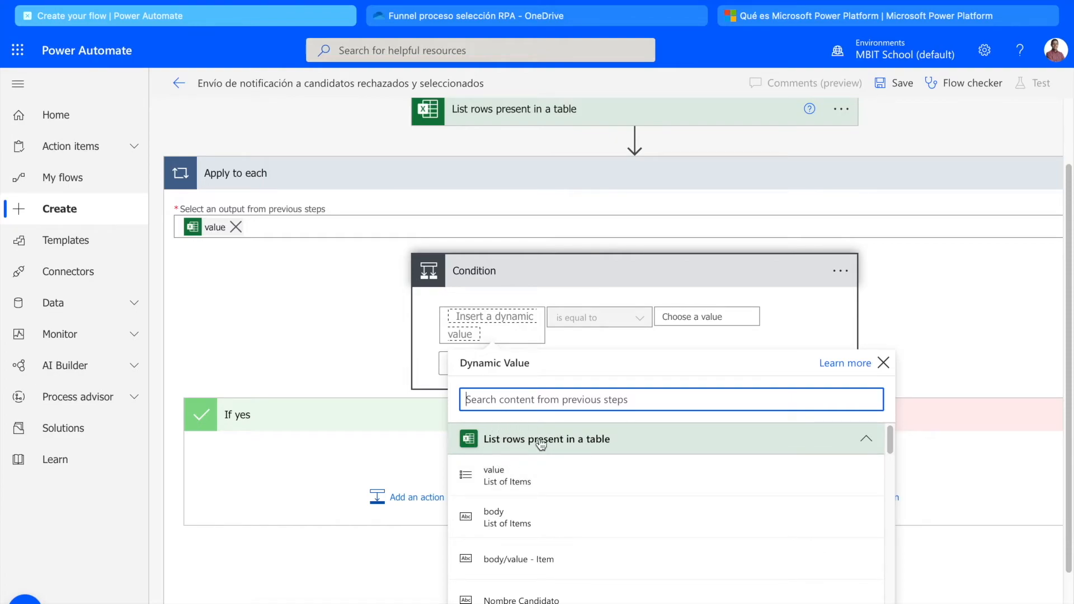
scroll(632, 450, down, 1)
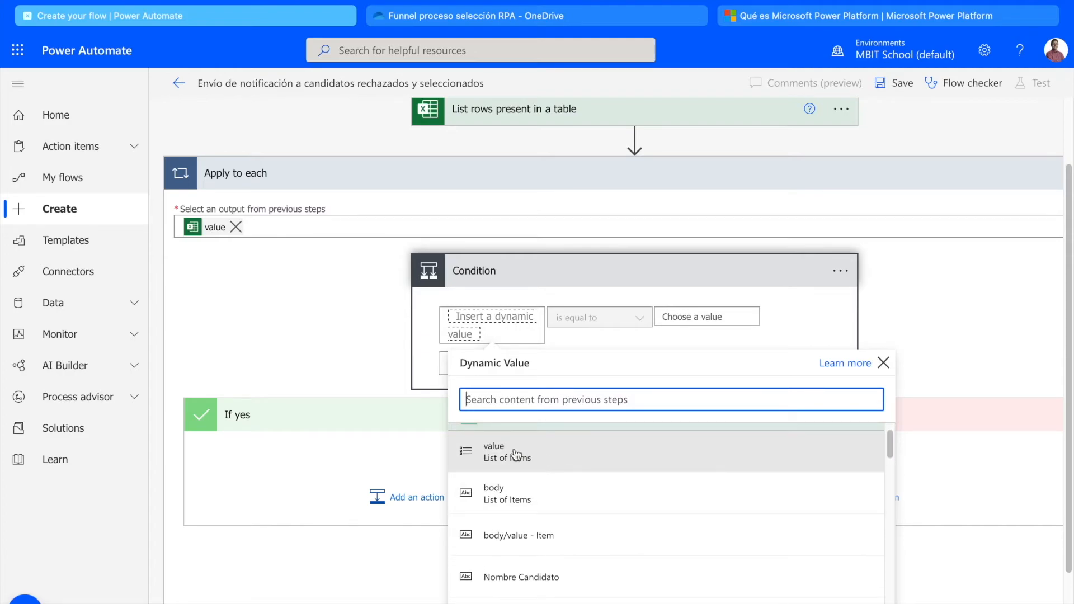
scroll(593, 475, down, 1)
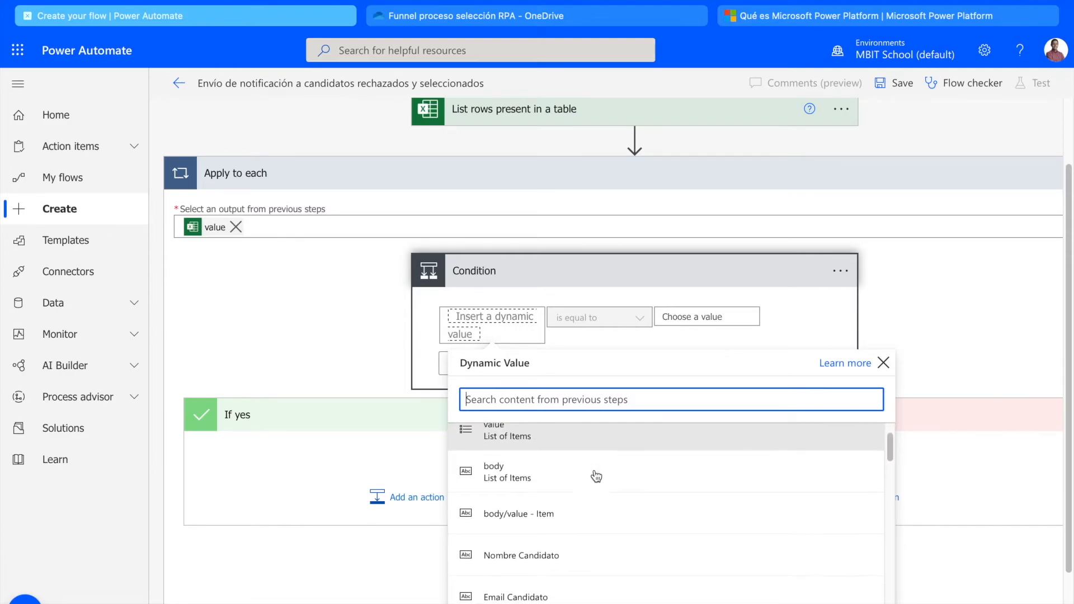
scroll(596, 476, down, 2)
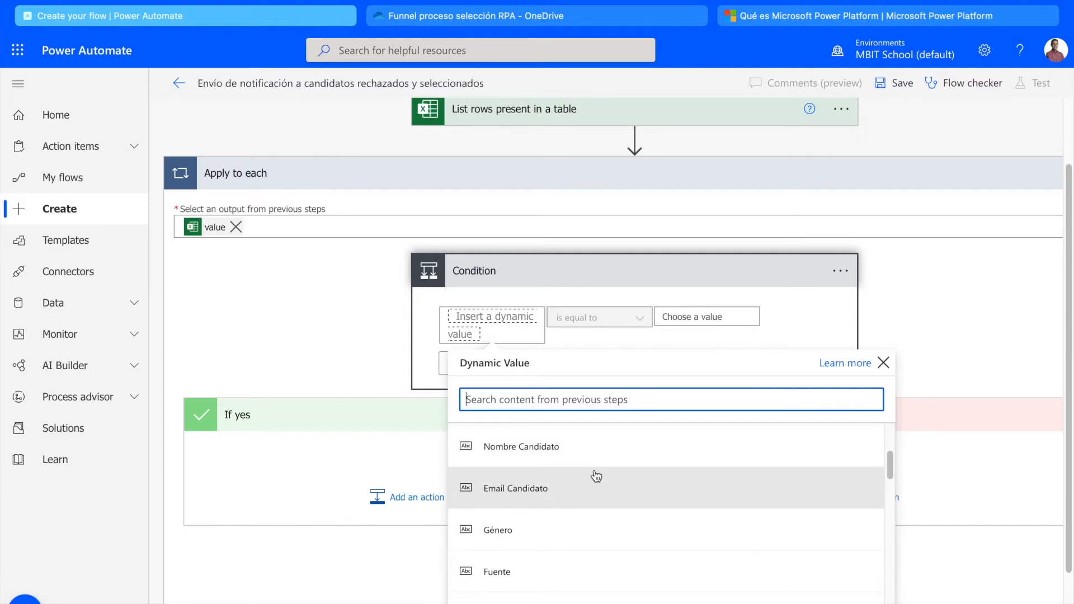
scroll(585, 501, down, 1)
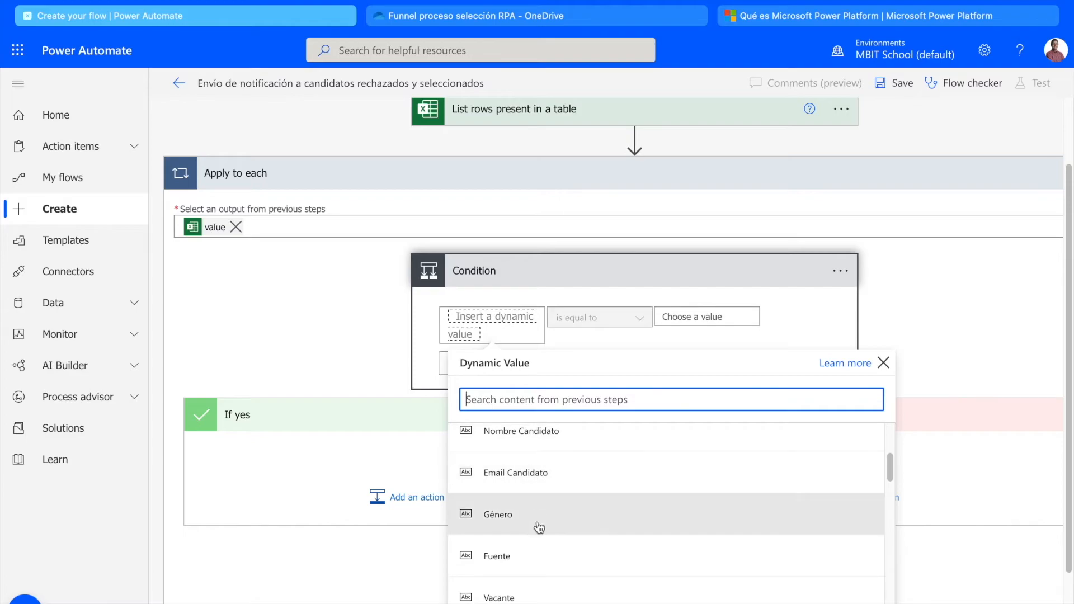
scroll(540, 530, down, 4)
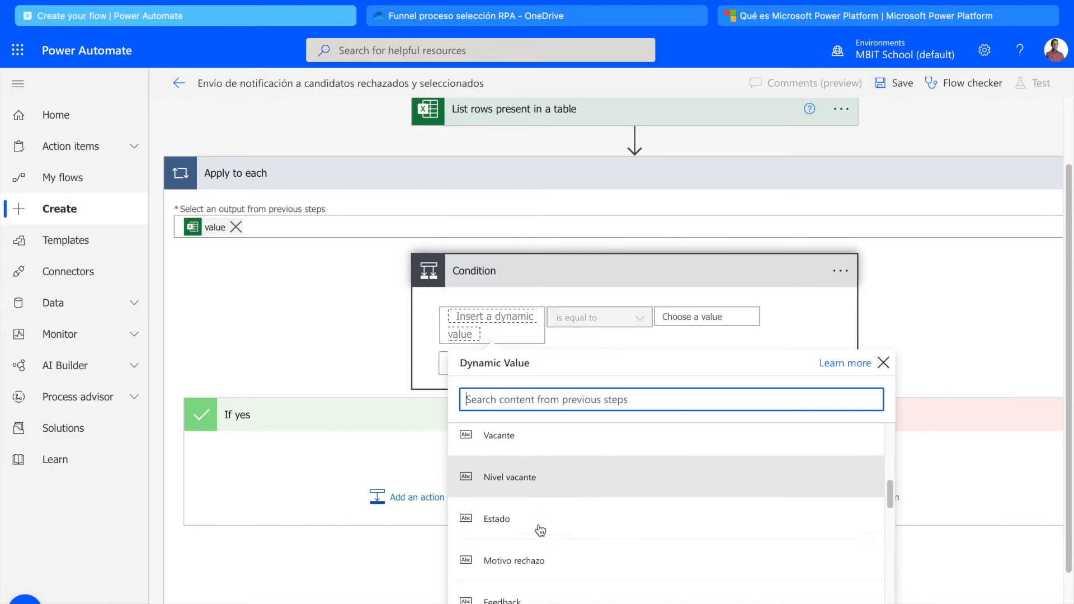
scroll(540, 530, down, 2)
scroll(540, 530, up, 3)
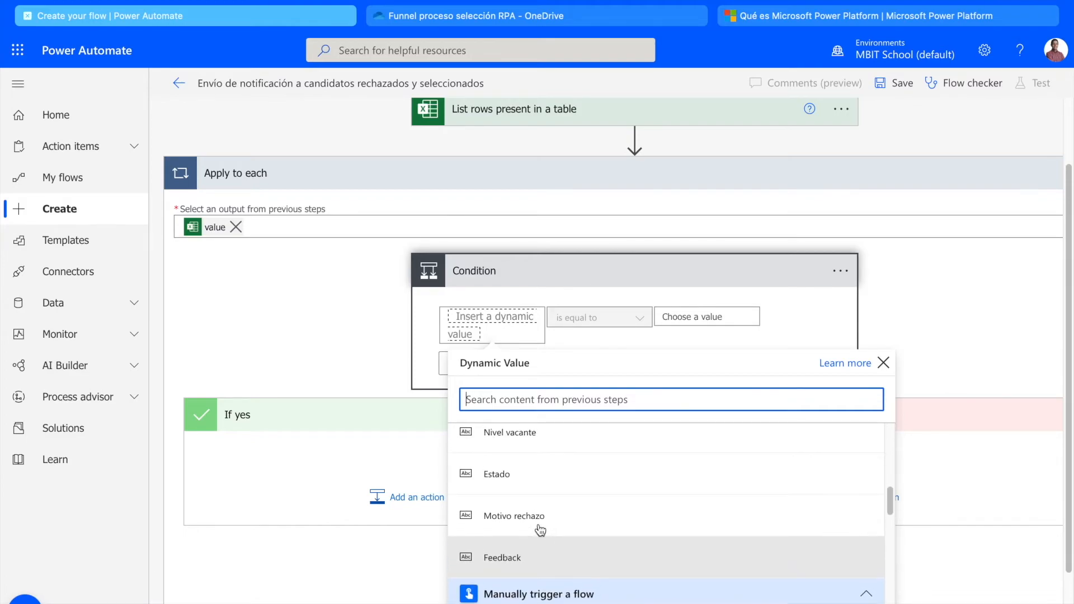
scroll(540, 530, up, 3)
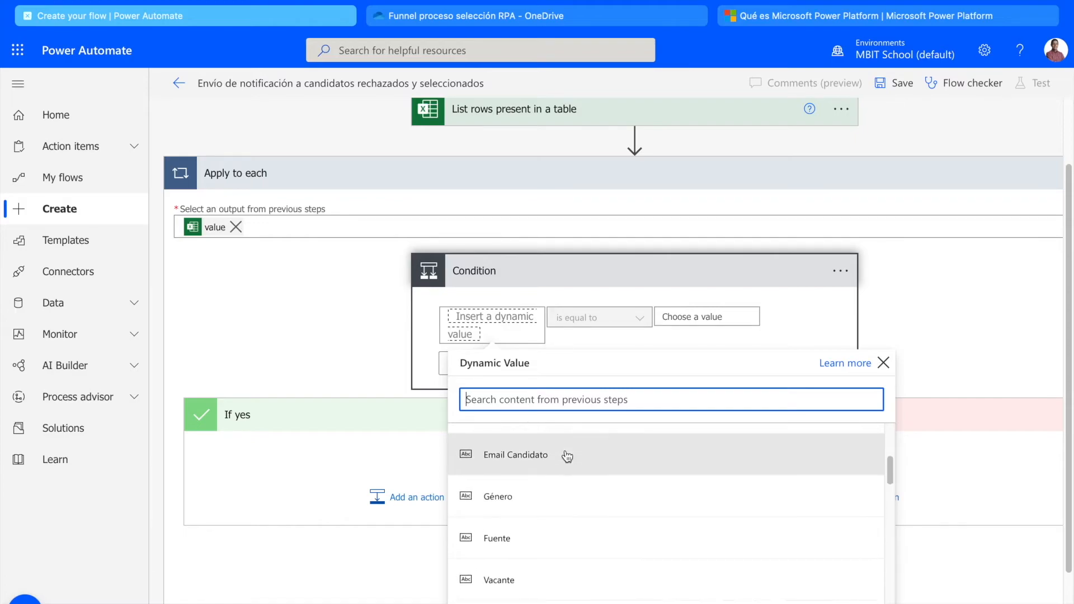
scroll(567, 457, down, 2)
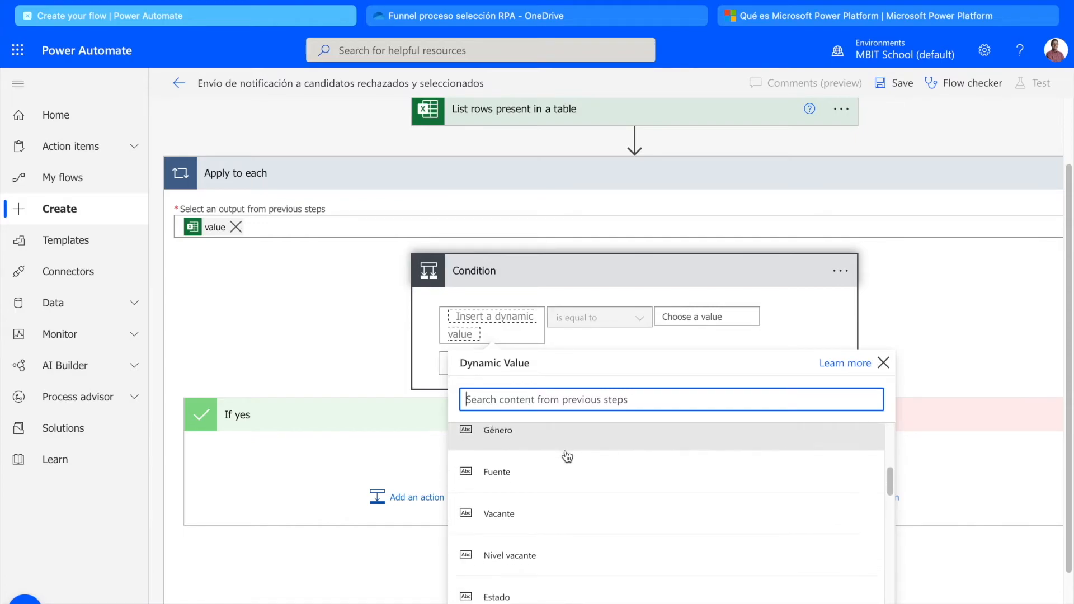
scroll(567, 456, down, 1)
click(617, 540)
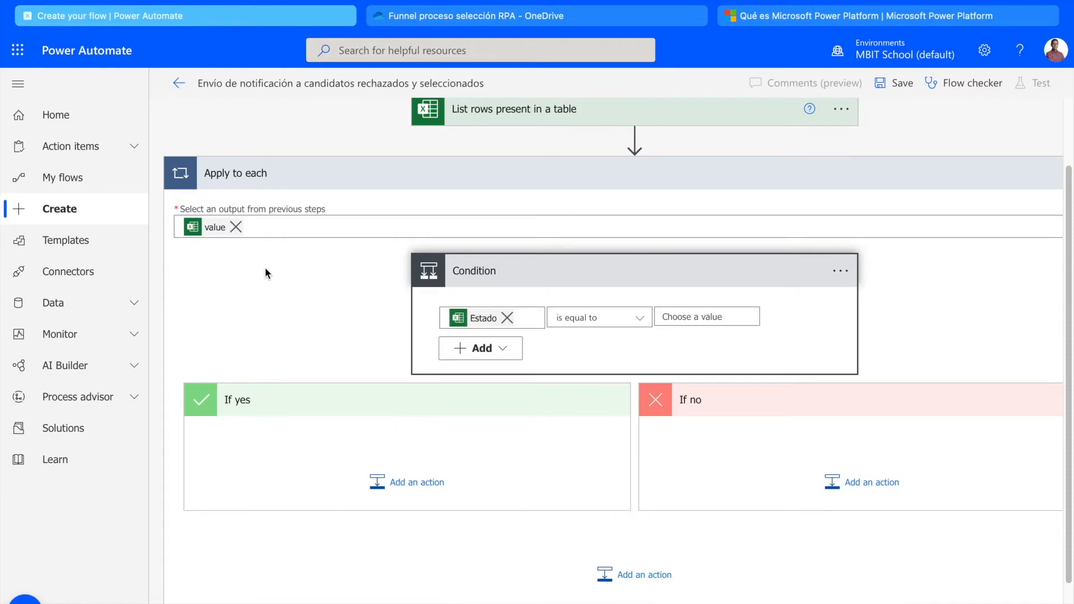
- Enter Descarte as the value that Estado is compared with in the "is equal to" condition
scroll(271, 266, up, 1)
scroll(273, 265, up, 1)
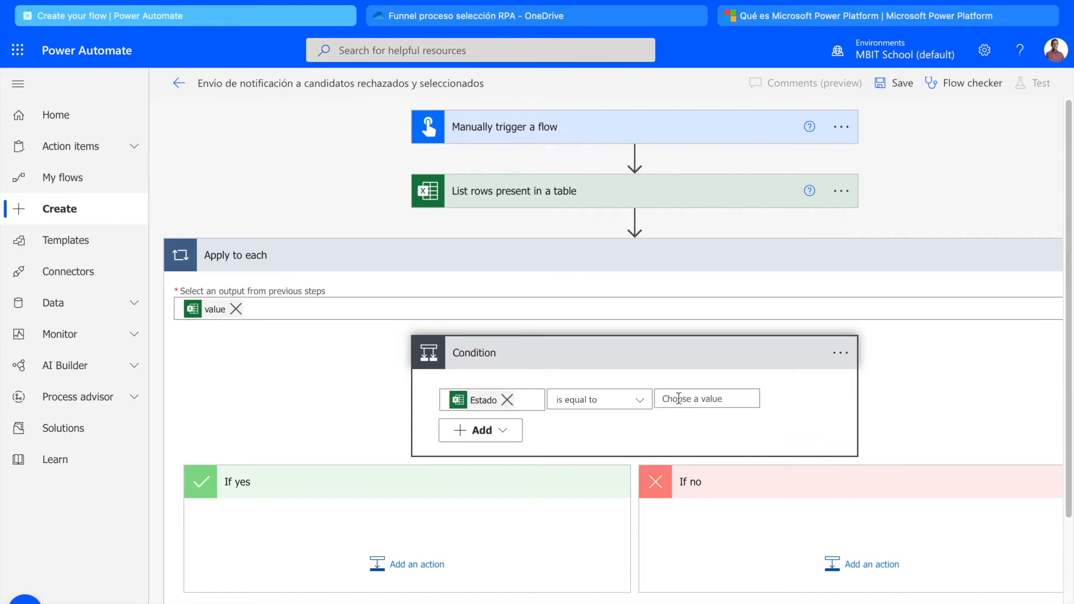
click(722, 397)
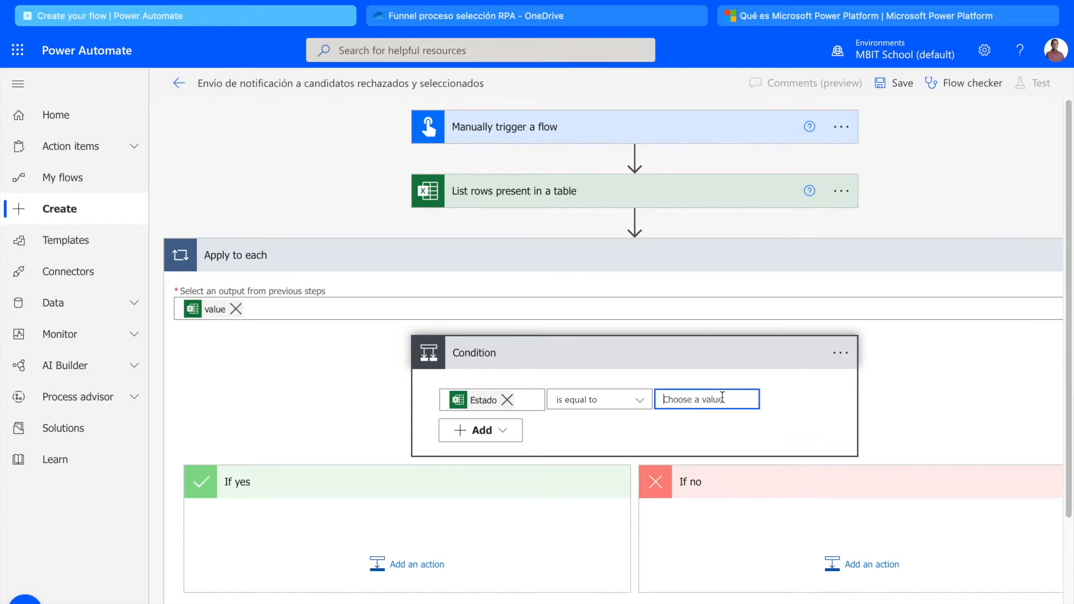
text(Descarte)
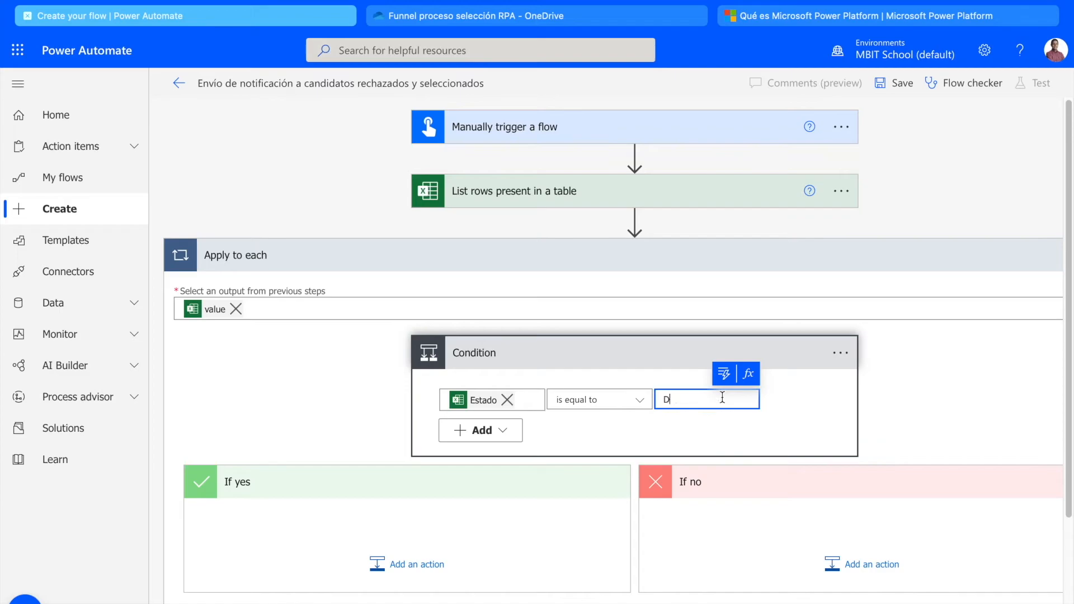
- Search for "send email" in the If yes branch and add the Office 365 Outlook action Send an email (V2)
click(921, 405)
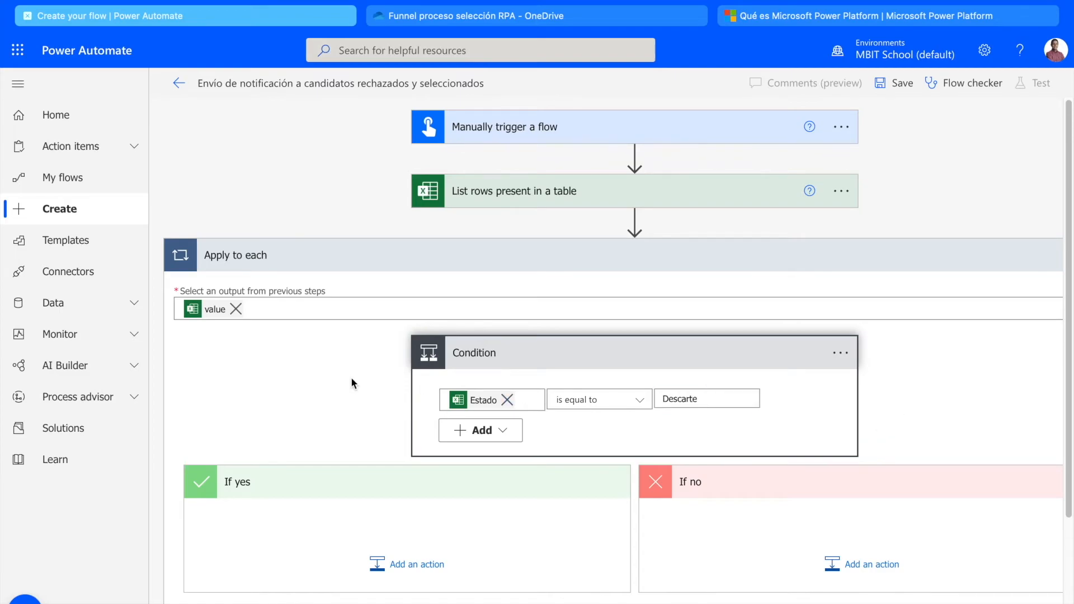
scroll(351, 377, down, 1)
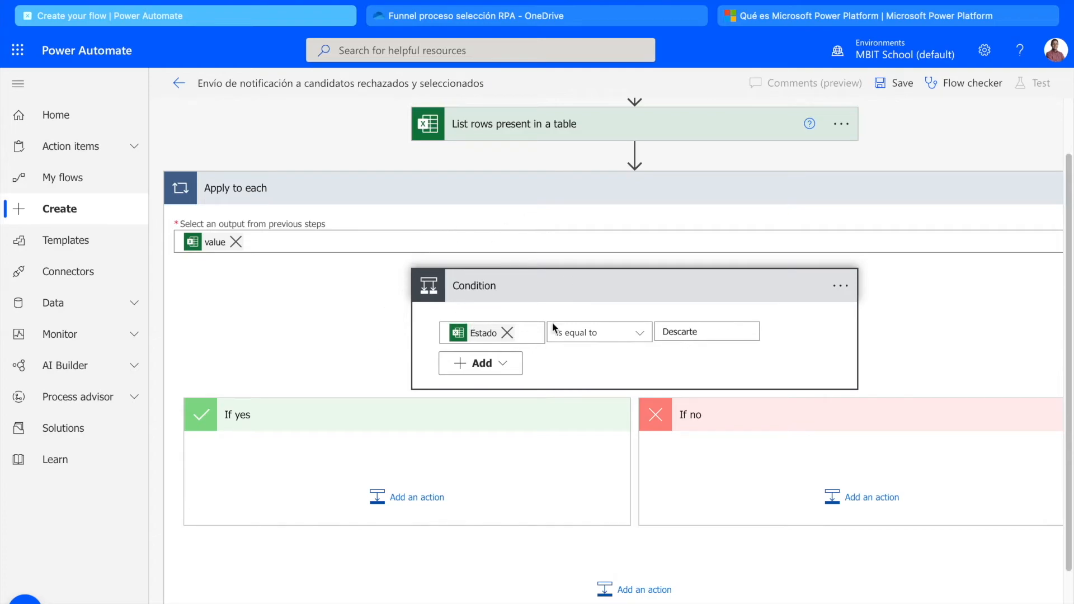
scroll(640, 335, down, 1)
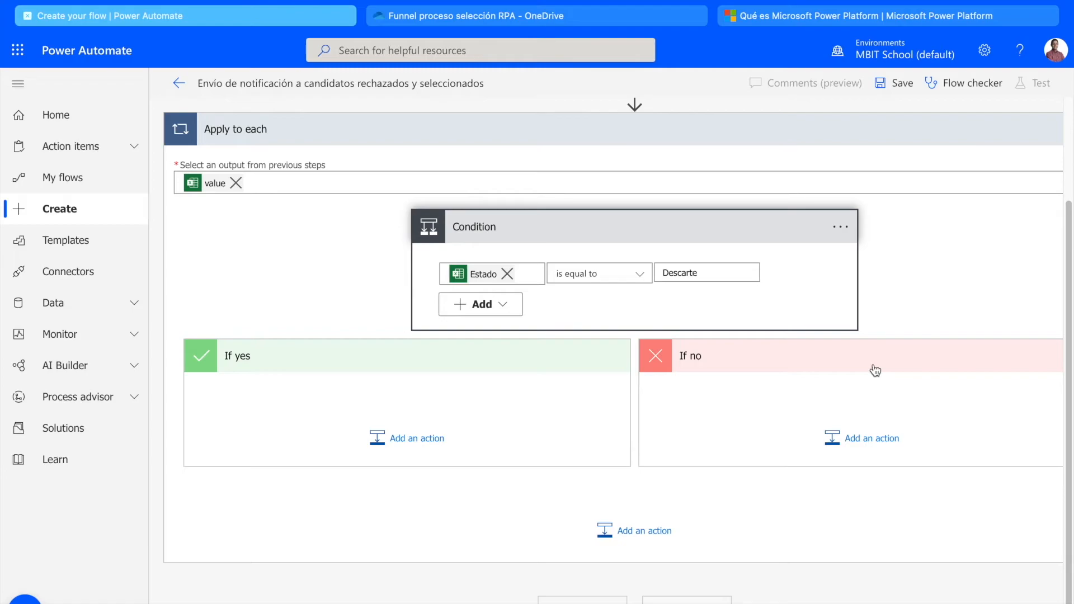
scroll(301, 278, down, 1)
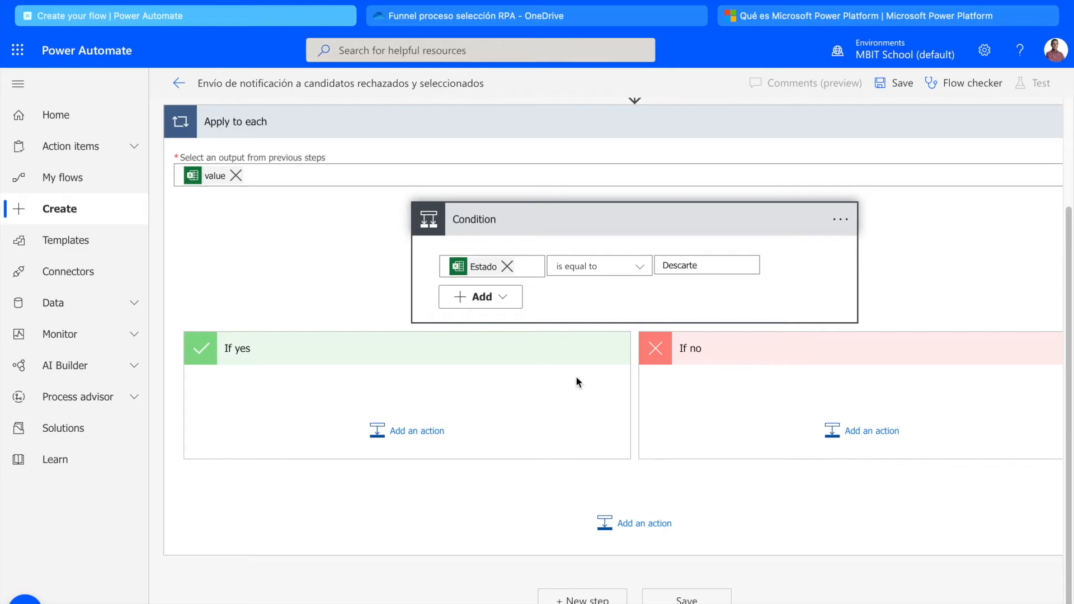
click(414, 430)
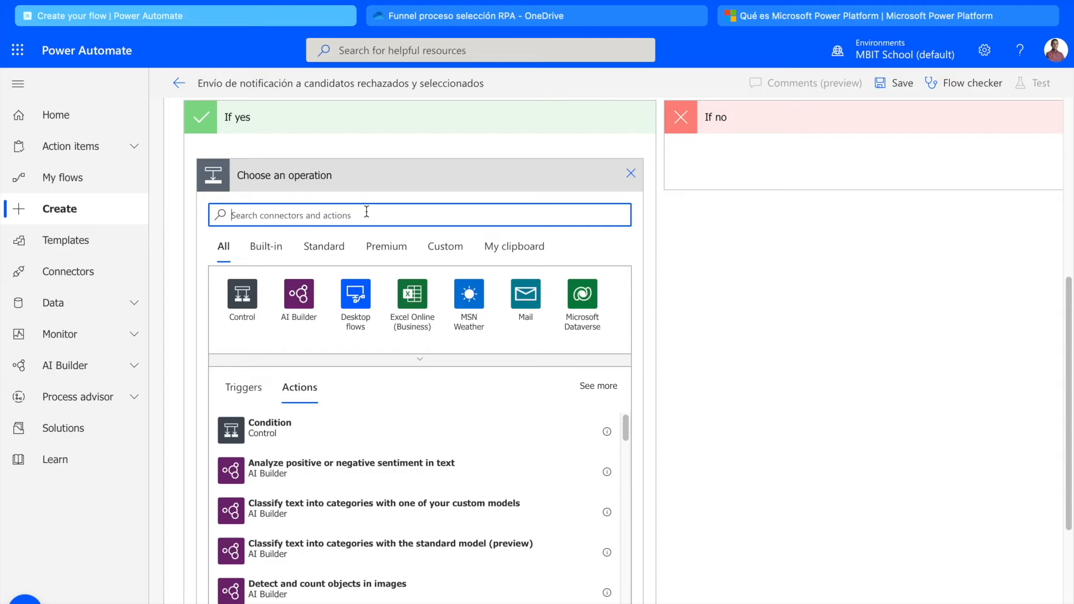
text(send email)
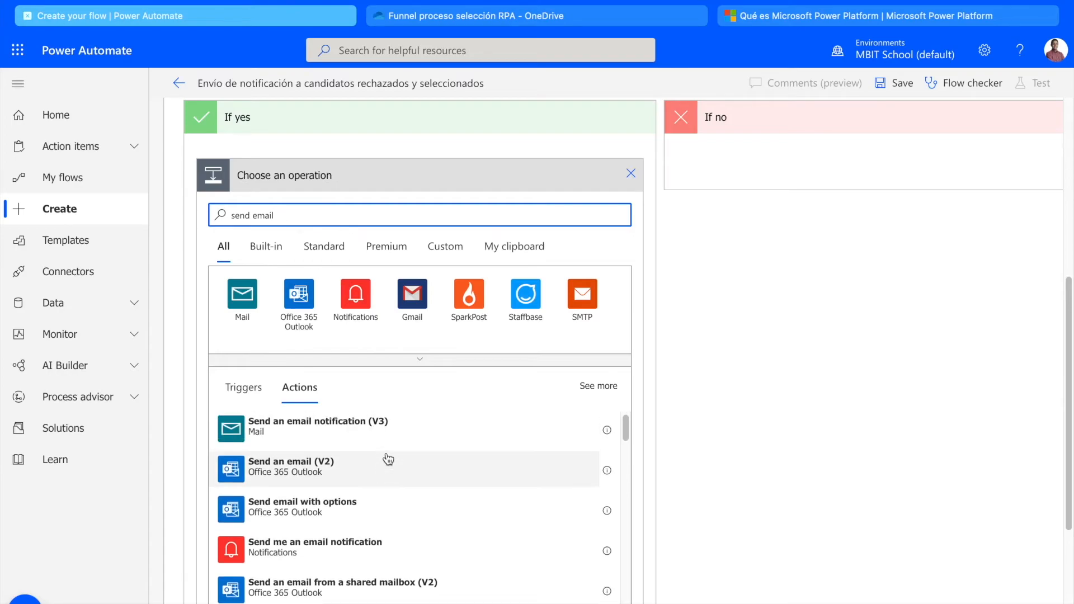
scroll(675, 465, down, 1)
scroll(403, 434, down, 1)
scroll(403, 434, up, 1)
scroll(354, 475, down, 3)
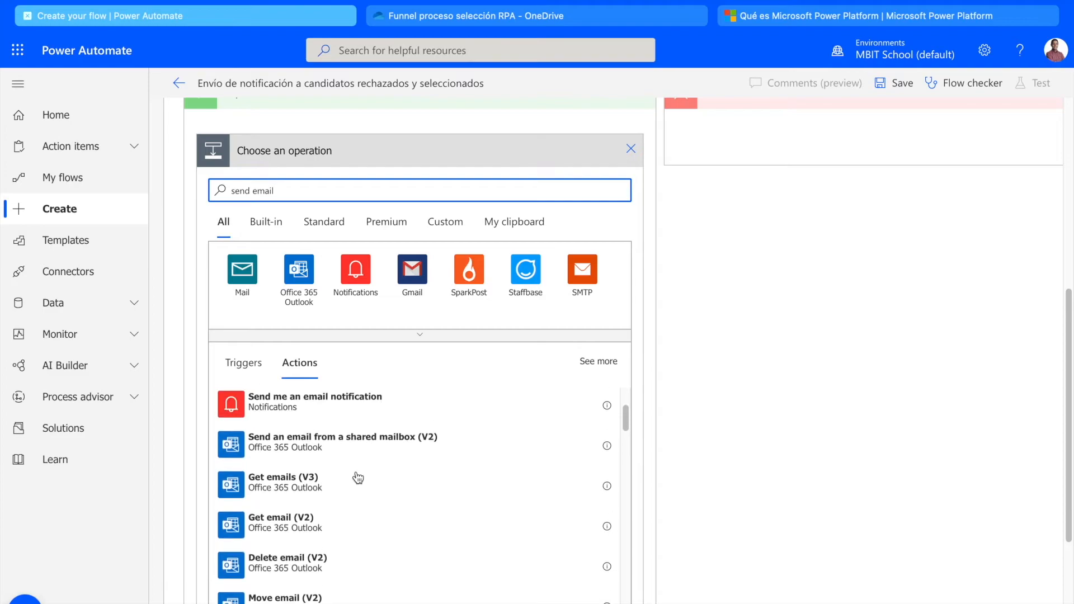
scroll(357, 476, up, 3)
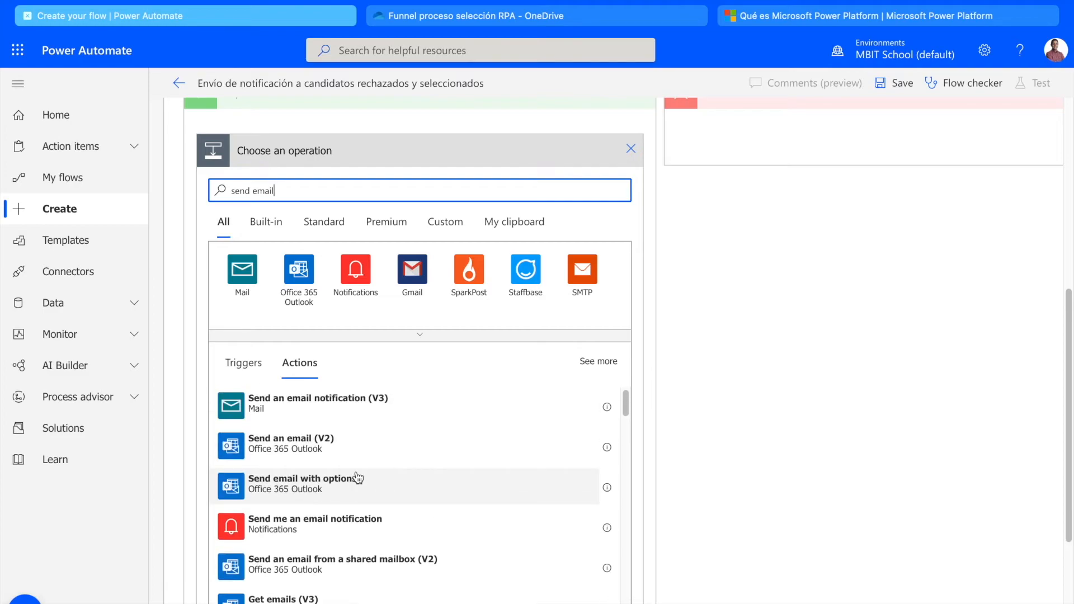
click(338, 451)
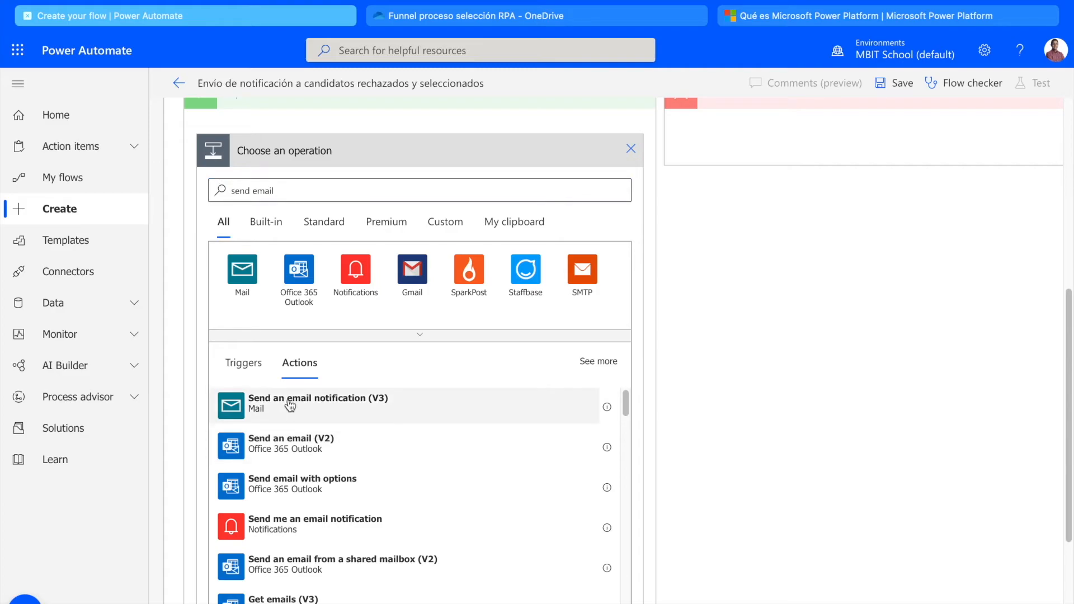
click(284, 445)
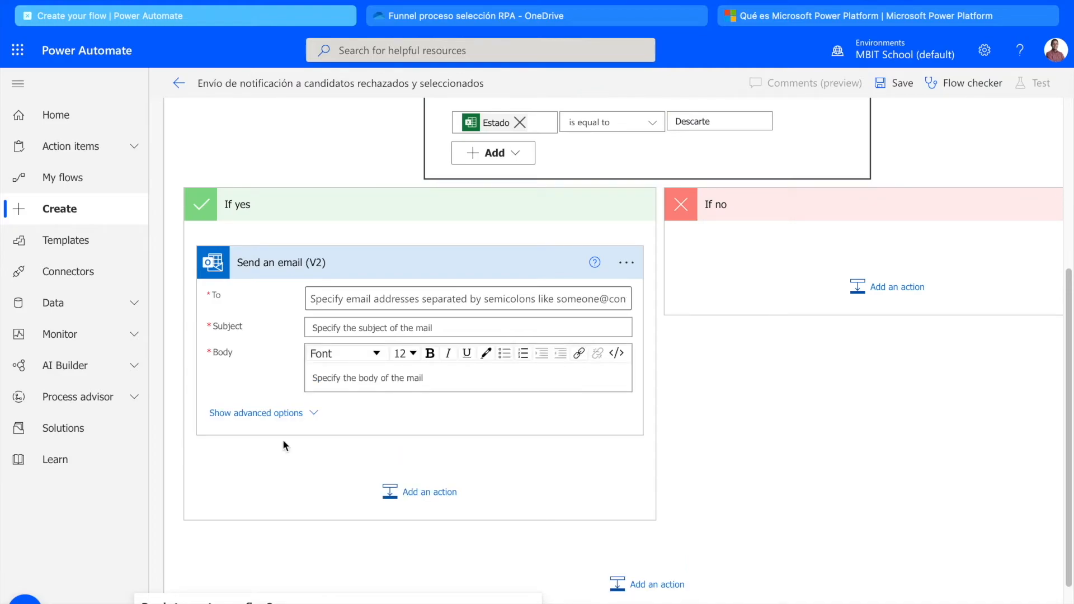
- Set the email's recipient to the dynamic value Email Candidato and its subject to "Candidatura rechazada"
scroll(669, 397, down, 1)
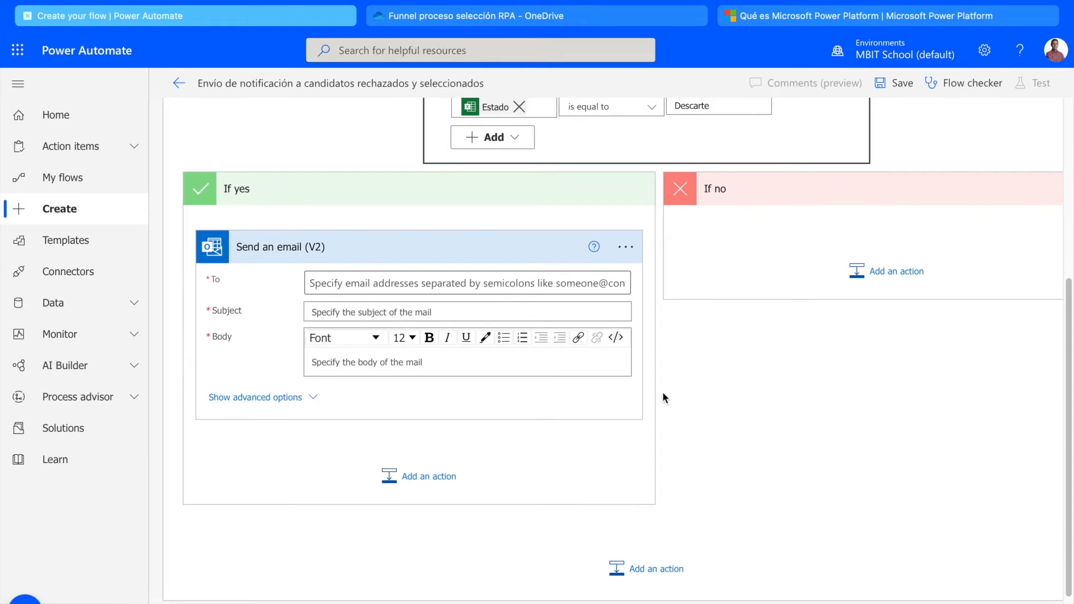
click(356, 276)
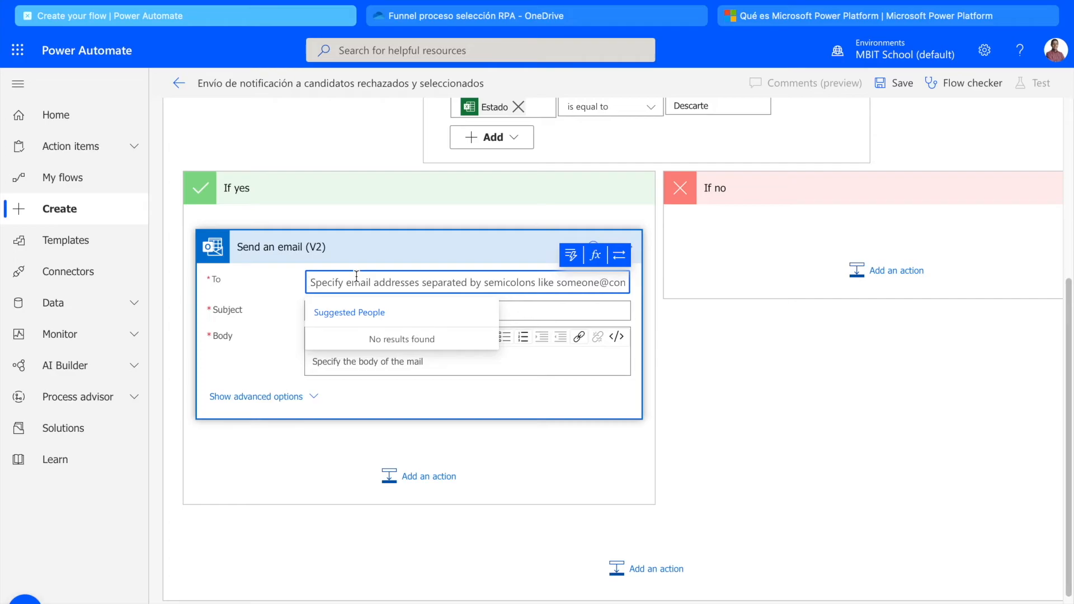
click(572, 260)
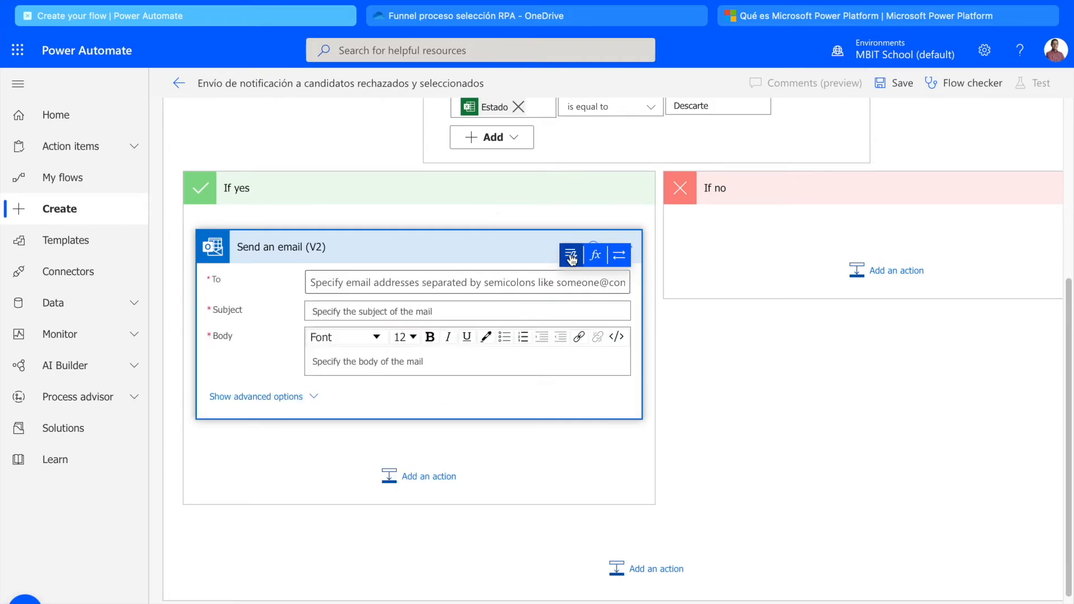
click(570, 274)
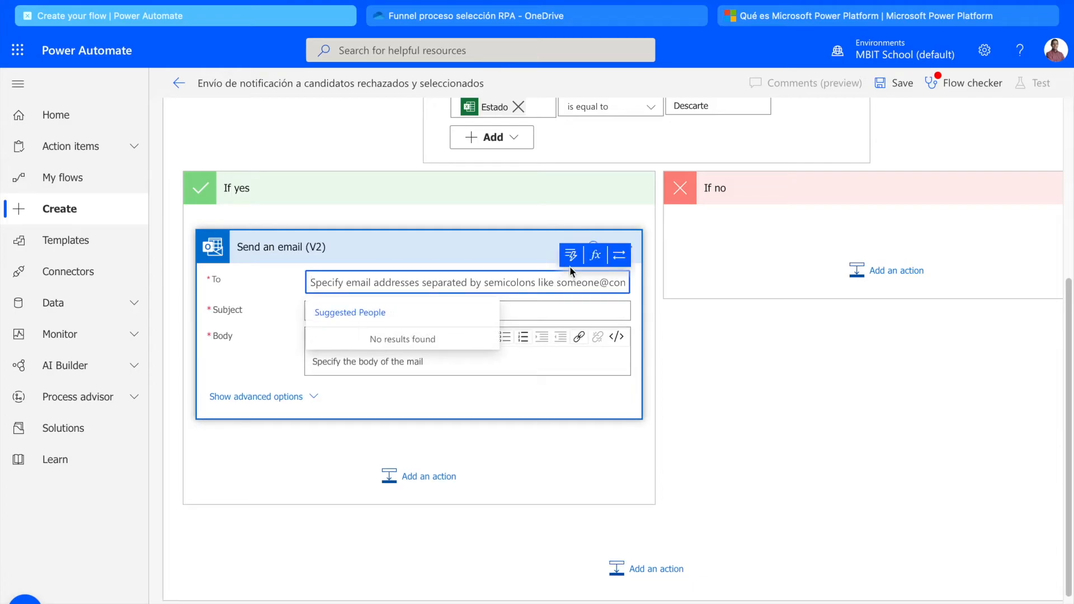
click(570, 256)
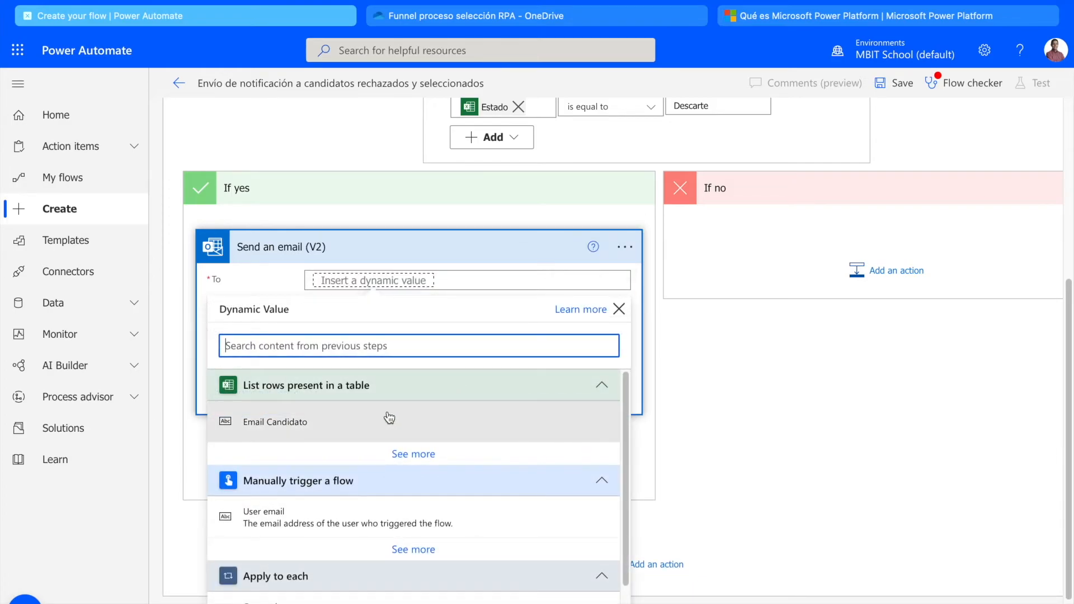
click(326, 419)
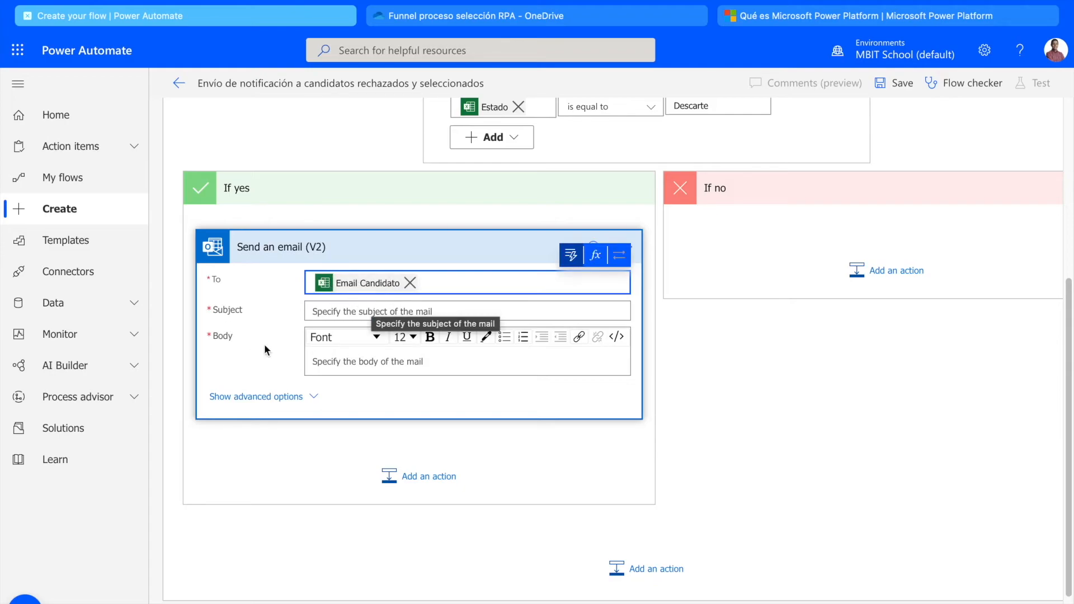
click(366, 307)
text(Candidatura rechazada)
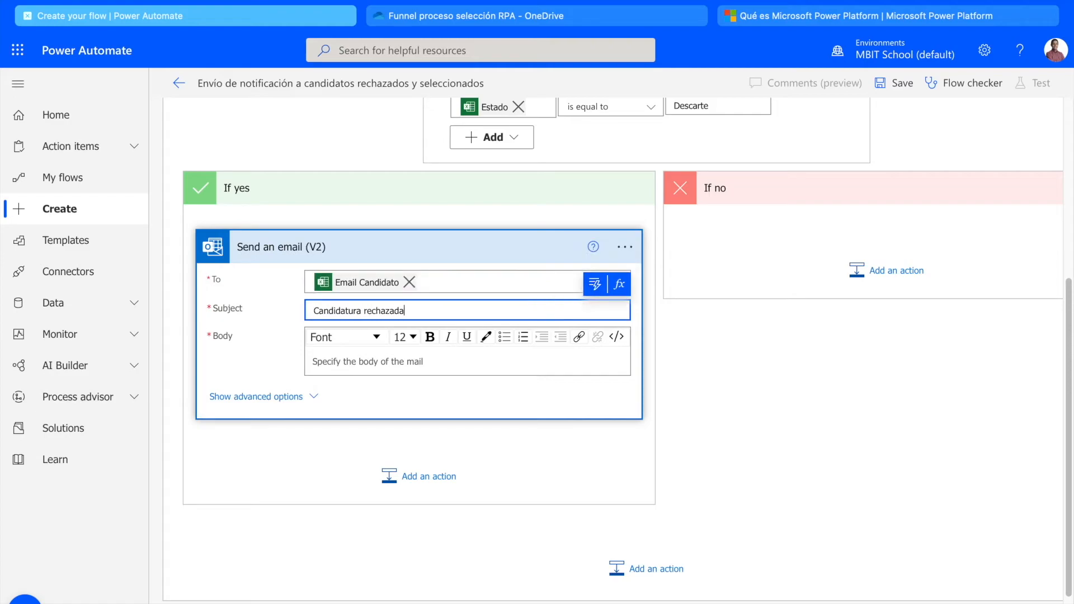
- Copy the first candidate's full Feedback text from the Excel table and paste it into the email body in Power Automate
key(ctrl+Right)
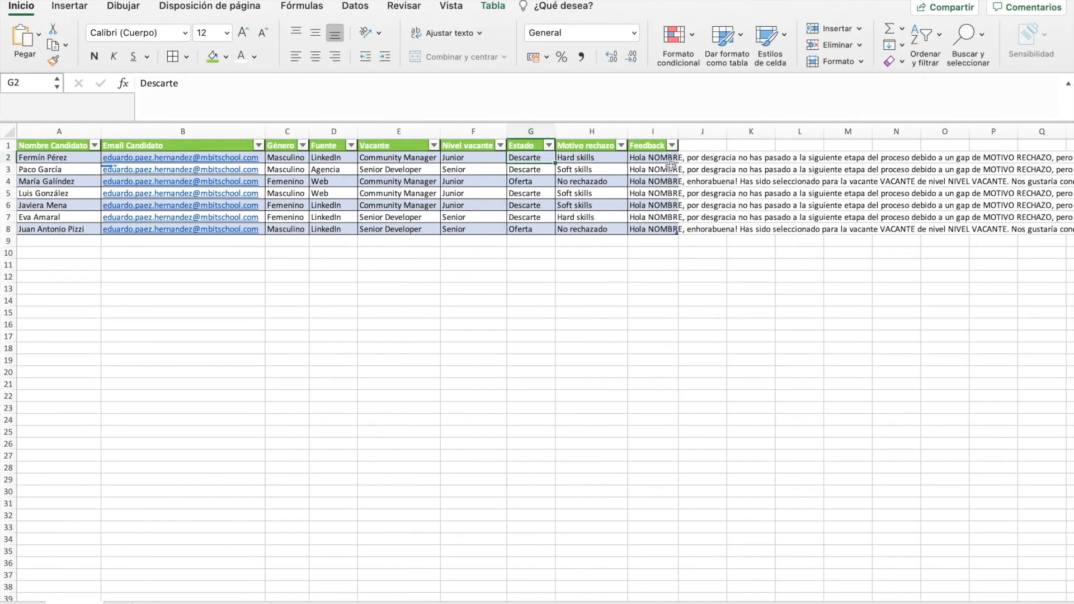
click(651, 159)
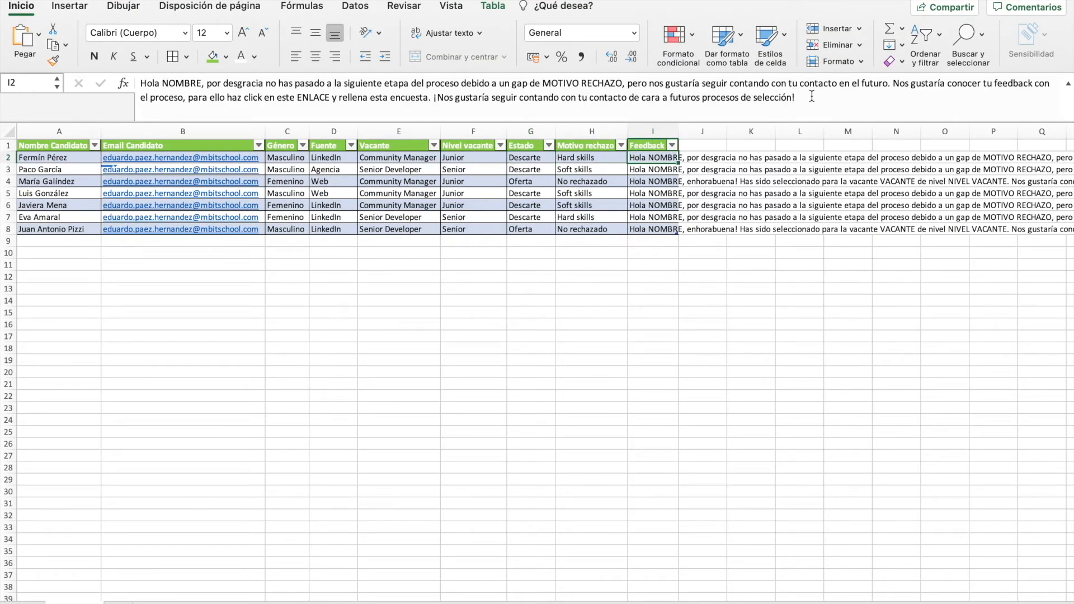
drag(811, 96, 92, 52)
key(ctrl+c)
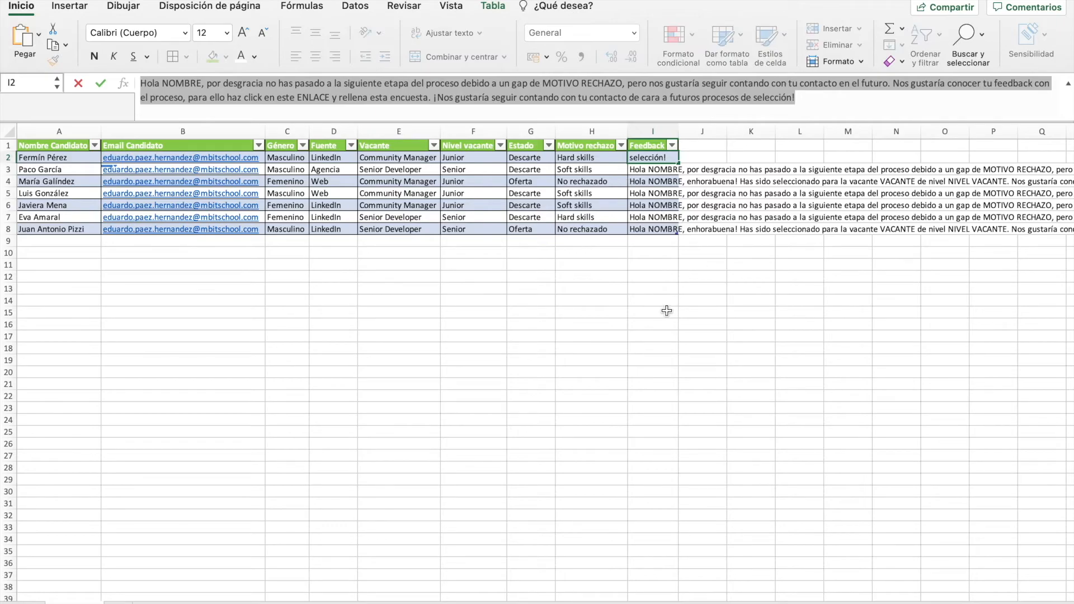
click(666, 310)
key(ctrl+Left)
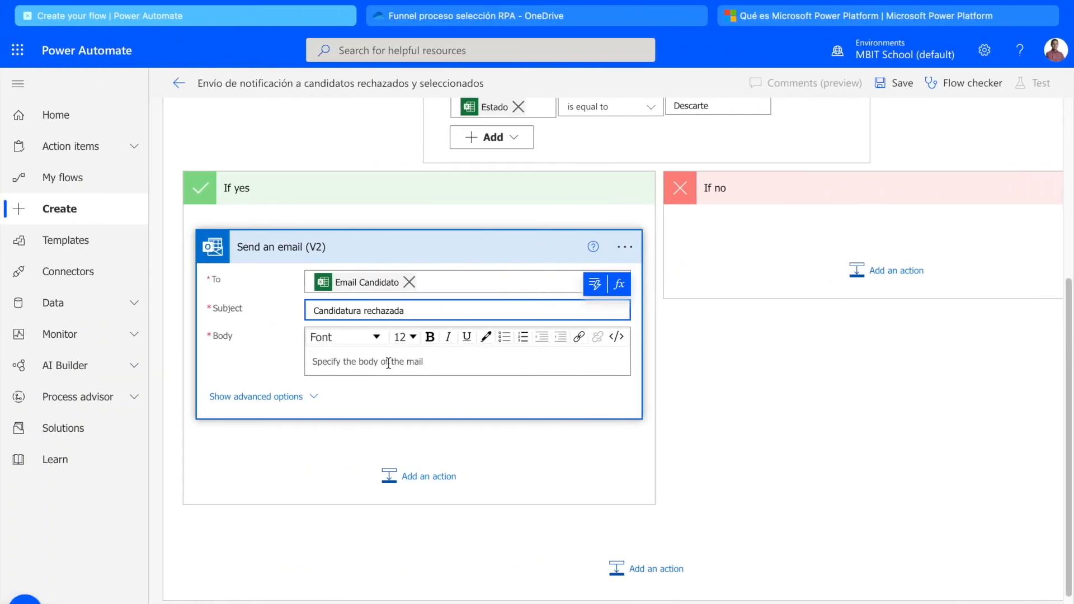
click(388, 363)
key(ctrl+v)
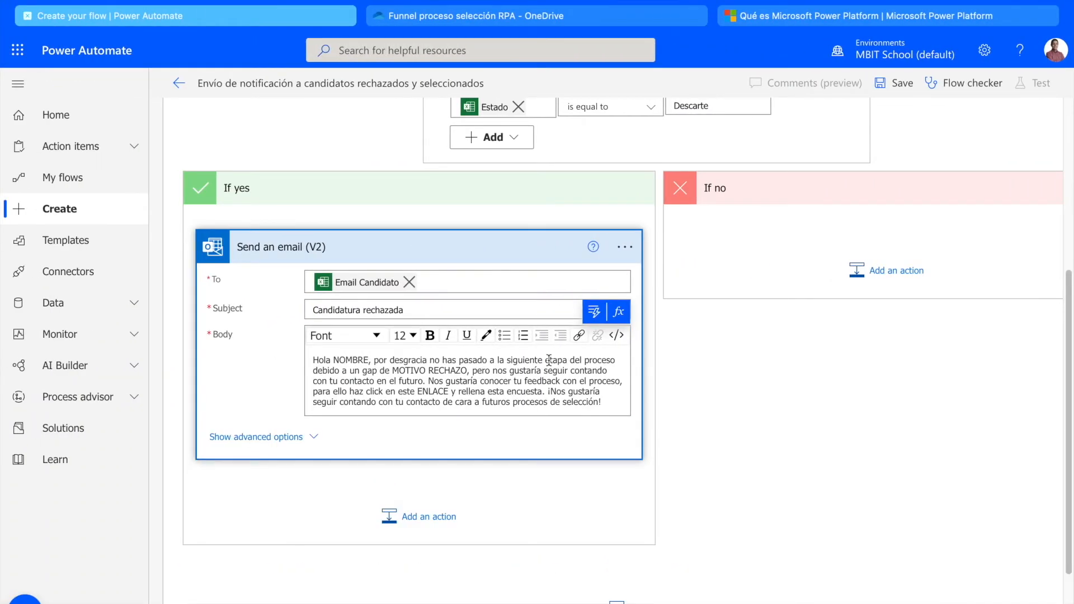
- Replace the placeholder NOMBRE in the email body with the dynamic value Nombre Candidato, with the comma directly after it
scroll(734, 368, down, 1)
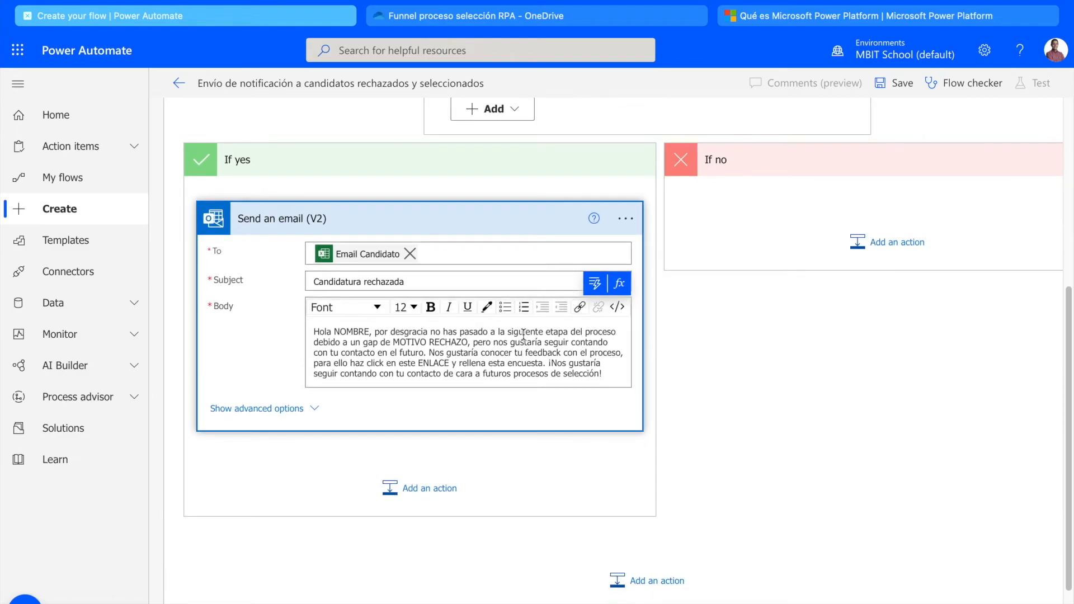
double_click(342, 332)
key(BackSpace)
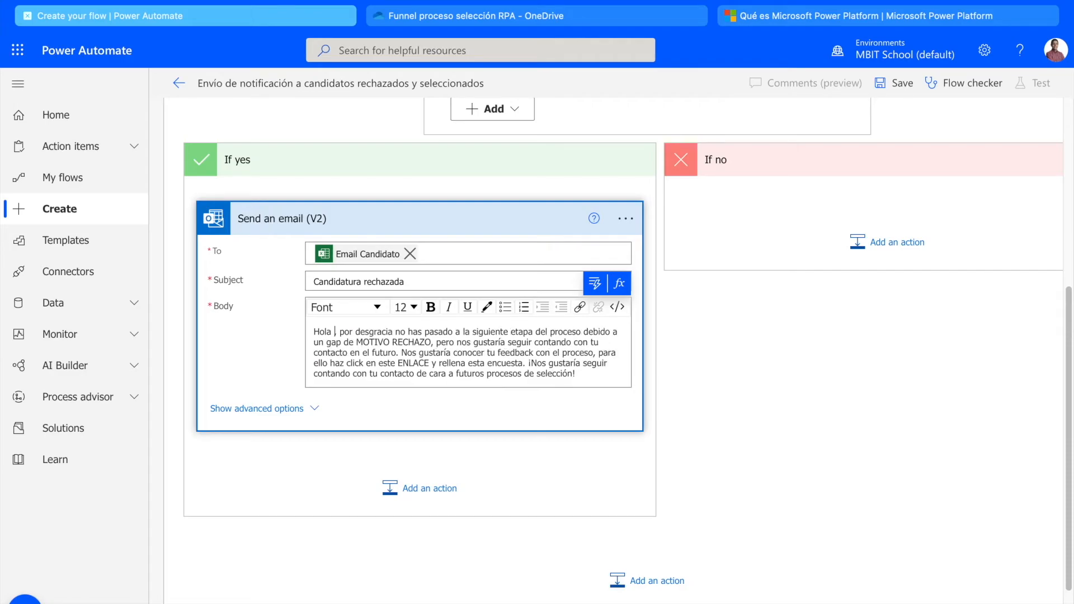
click(594, 281)
click(306, 469)
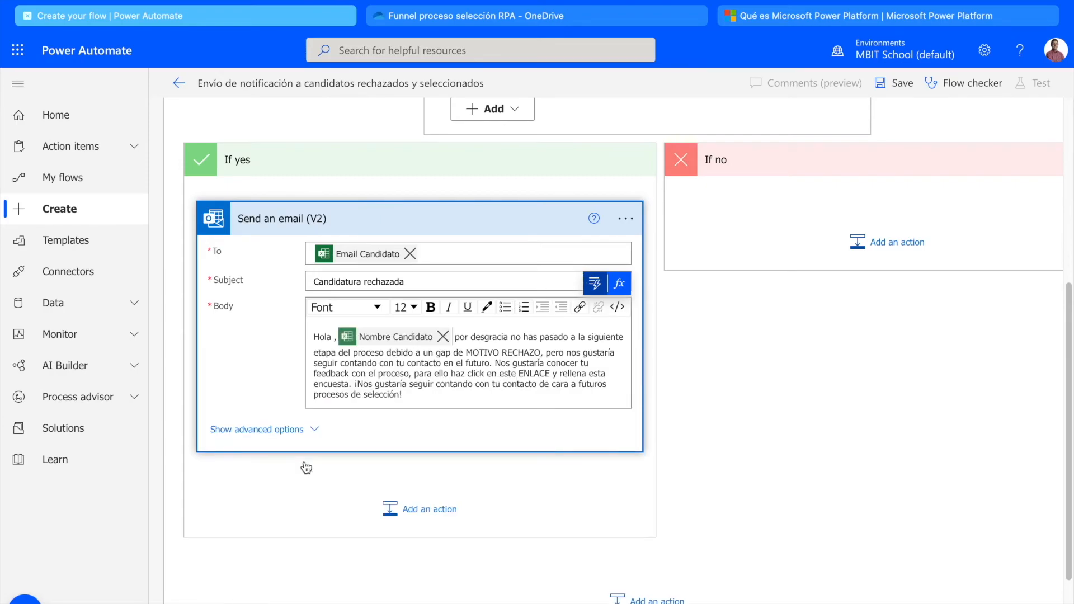
text(,)
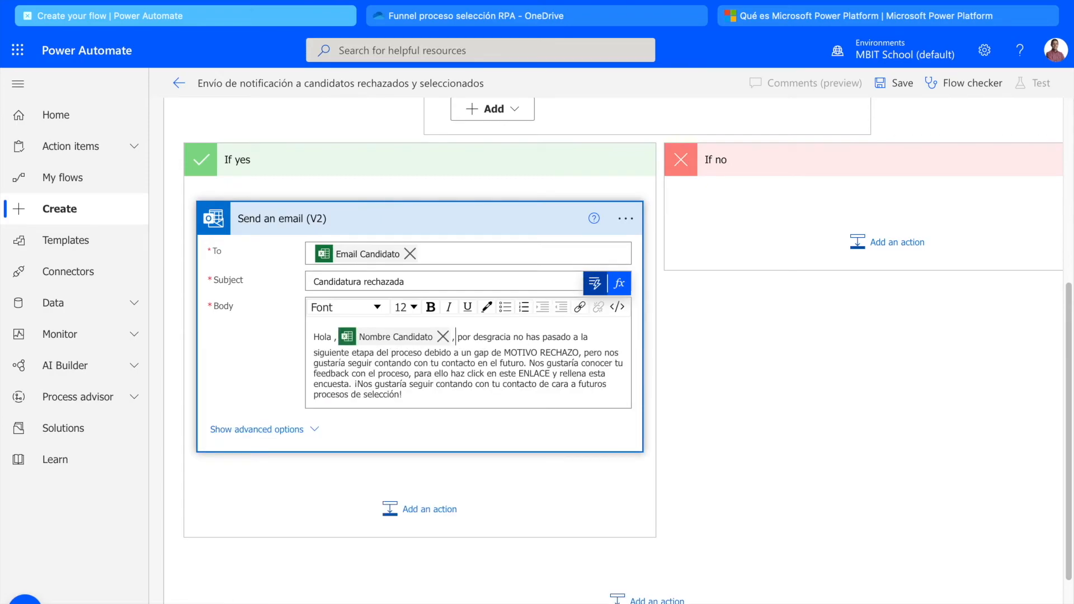
key(BackSpace)
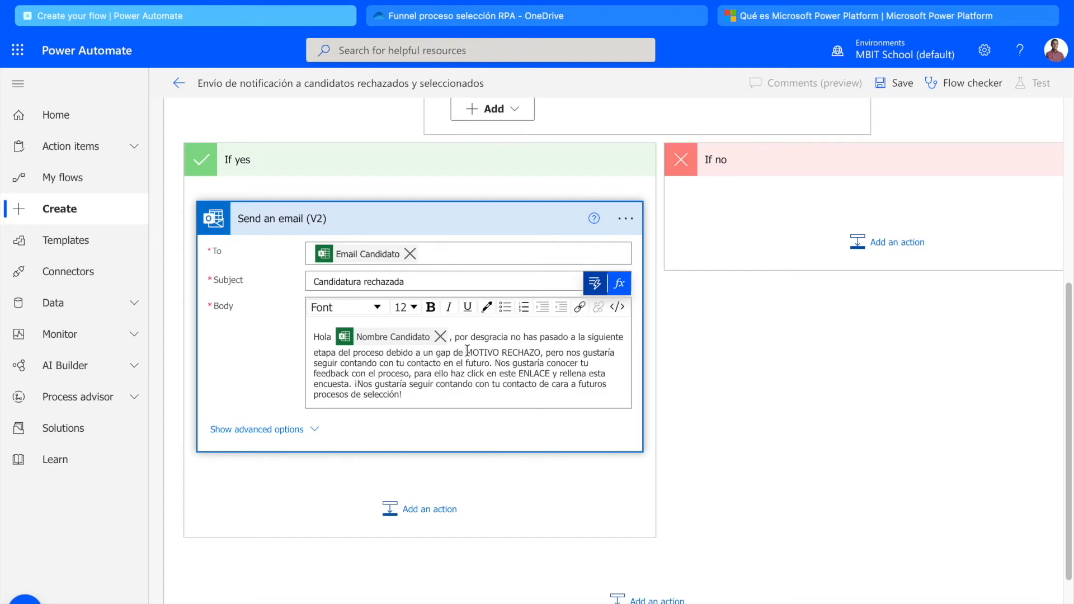
- Replace the placeholder MOTIVO RECHAZO in the email body with the dynamic value Motivo rechazo, removing the stray comma before it
key(shift+Right)
key(shift+Right)
key(shift+Right)
key(shift+Right)
key(shift+Right)
key(shift+Right)
key(shift+Right)
key(shift+Right)
key(shift+Right)
key(shift+Right)
key(shift+Right)
key(shift+Right)
key(shift+Right)
key(shift+Right)
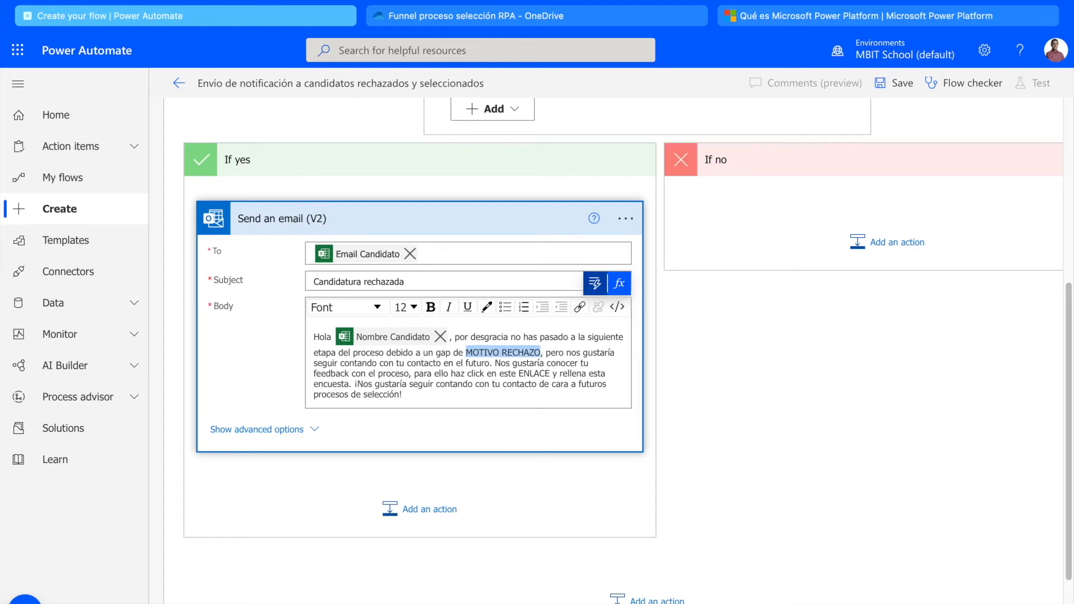
key(BackSpace)
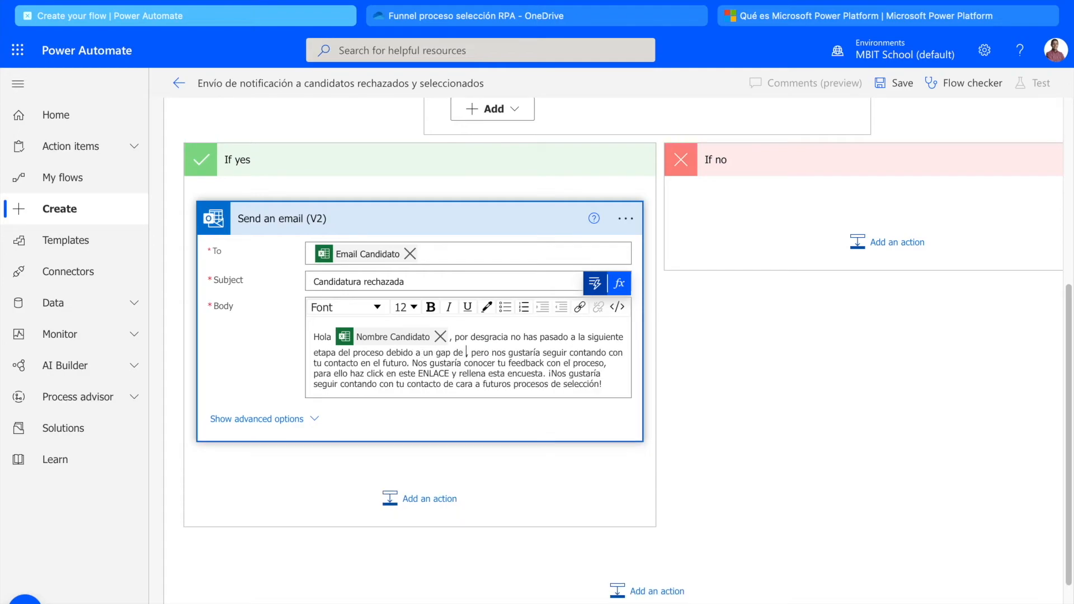
click(595, 283)
scroll(374, 513, down, 5)
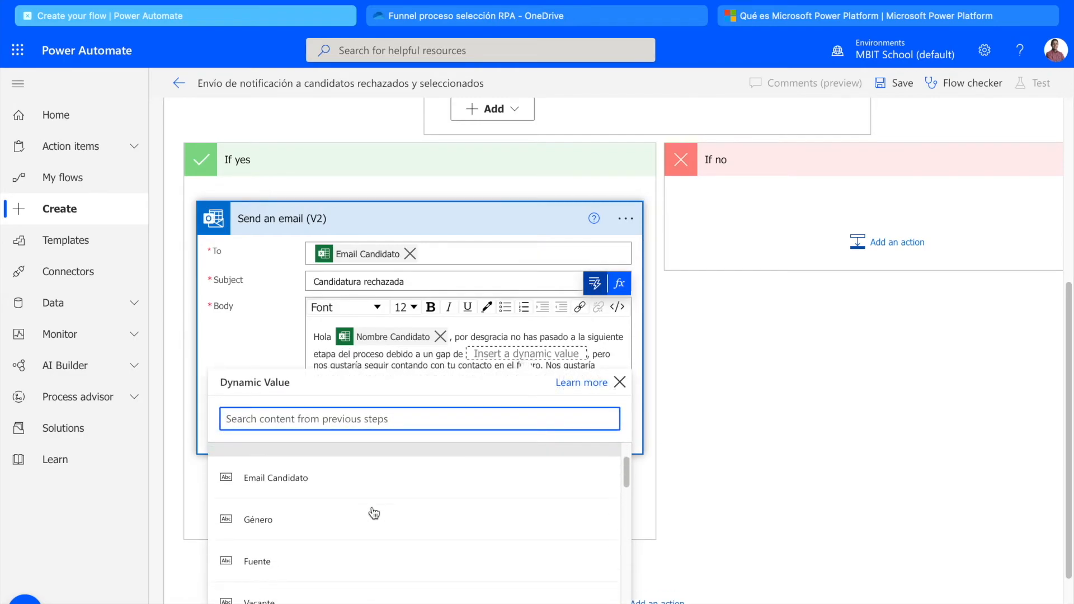
click(281, 536)
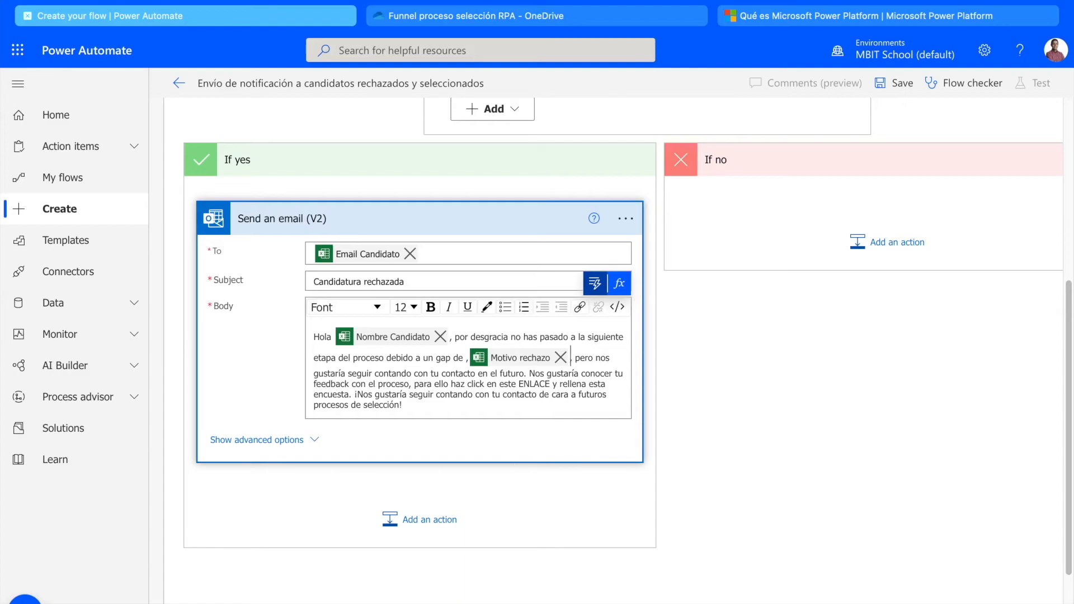
key(BackSpace)
key(BackSpace)
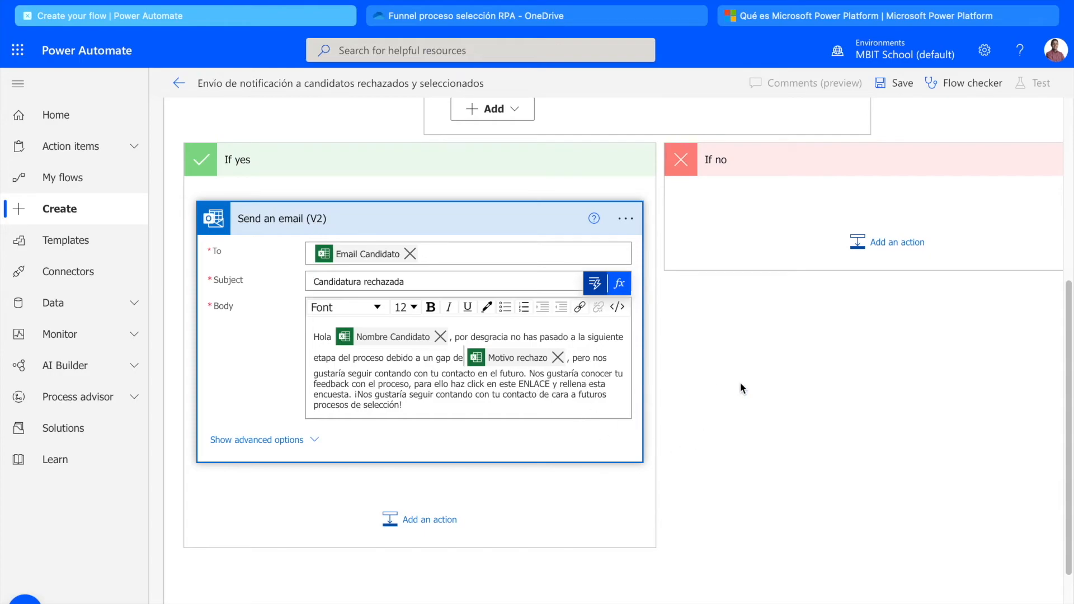
scroll(740, 383, up, 1)
scroll(741, 383, down, 1)
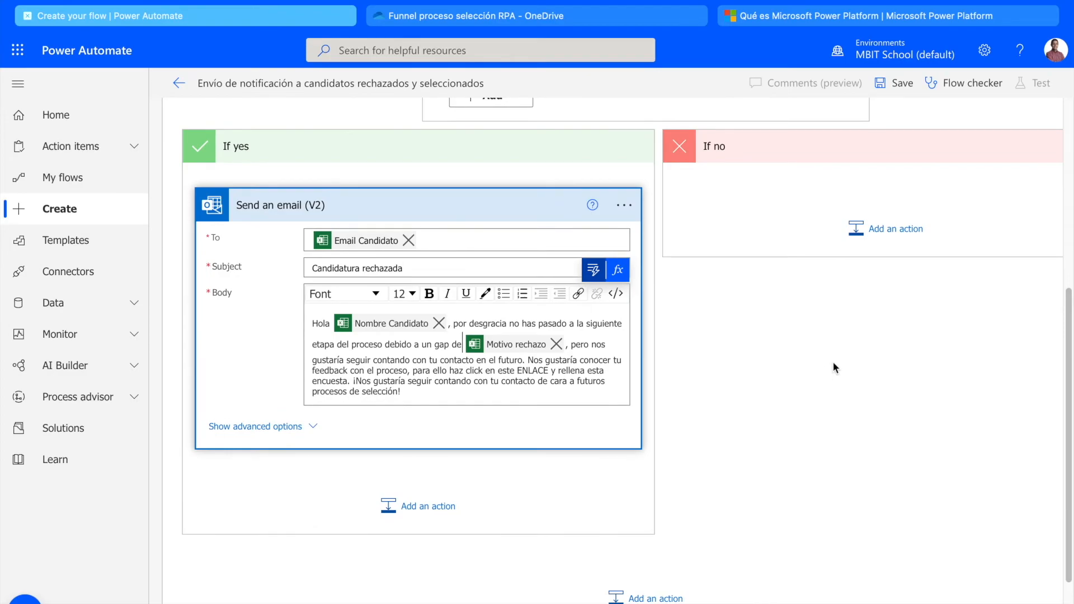
scroll(834, 365, up, 5)
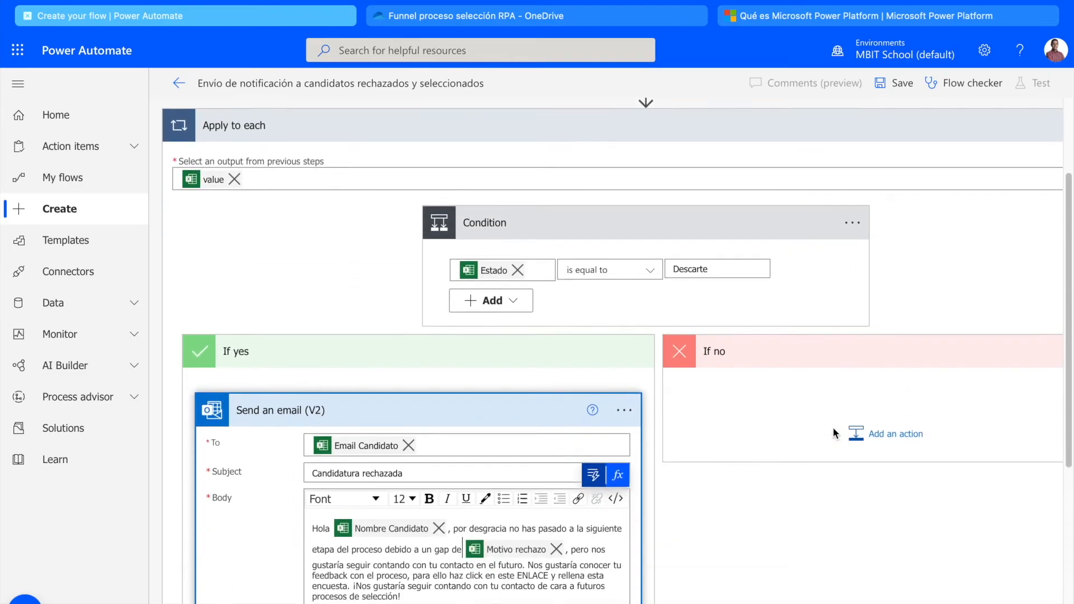
scroll(833, 428, down, 3)
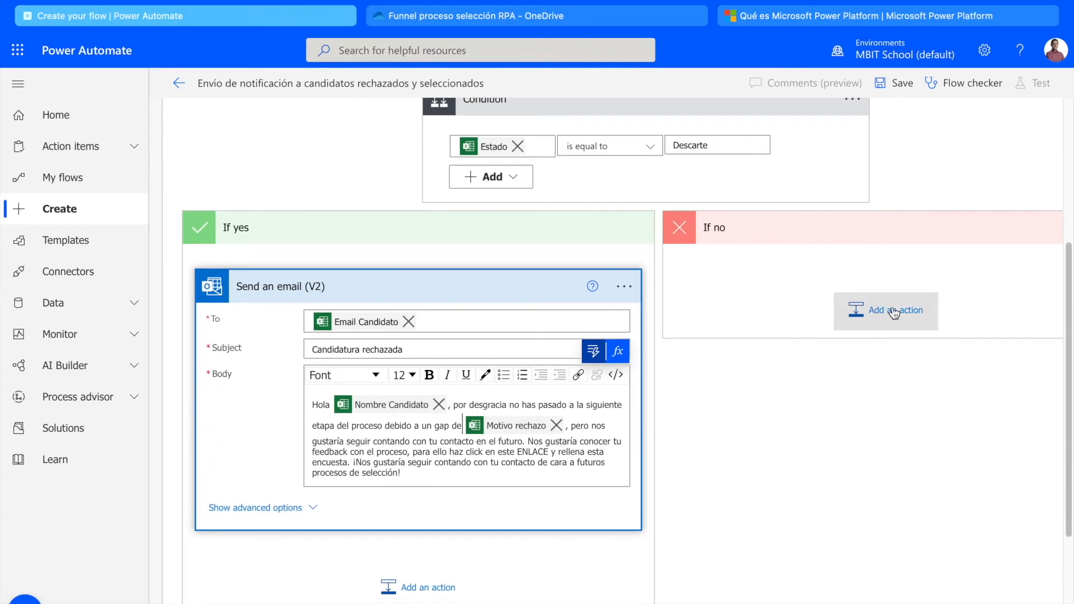
- Add an Office 365 Outlook Send an email (V2) action to the condition's If no branch
click(893, 312)
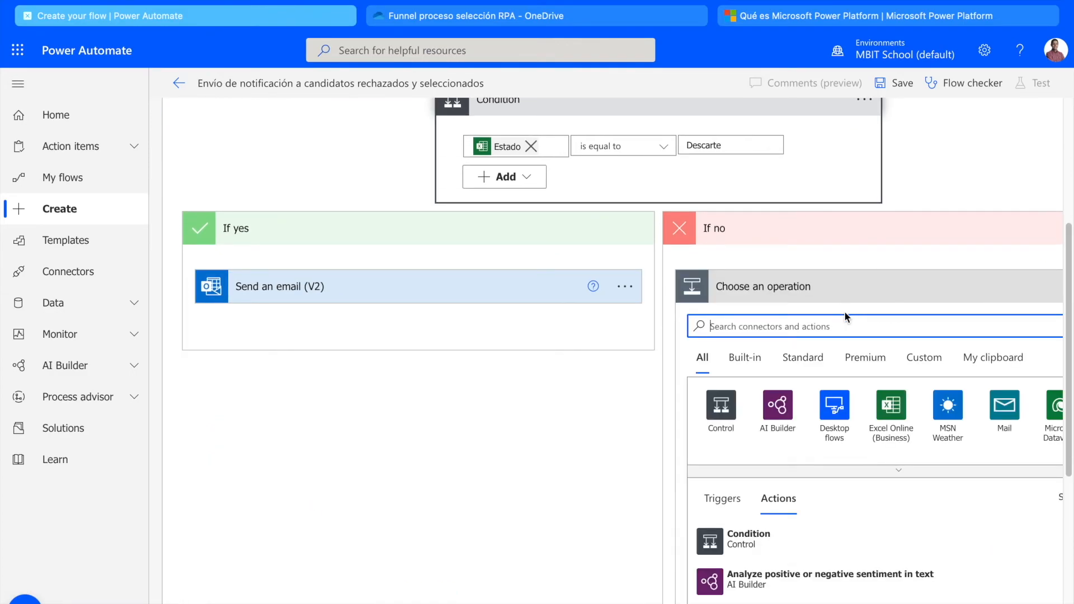
text(send )
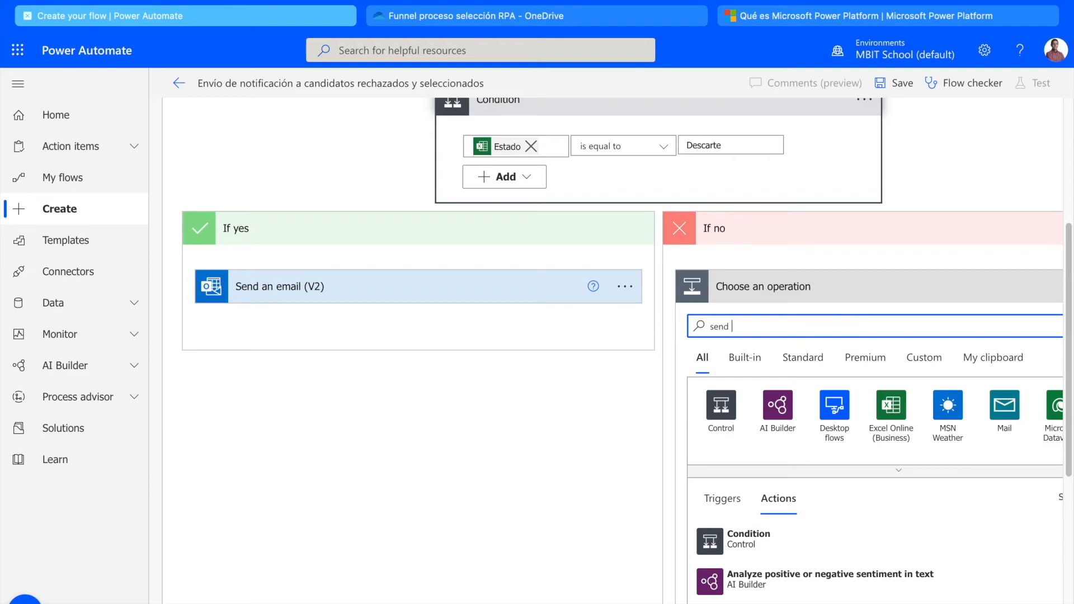
text(email)
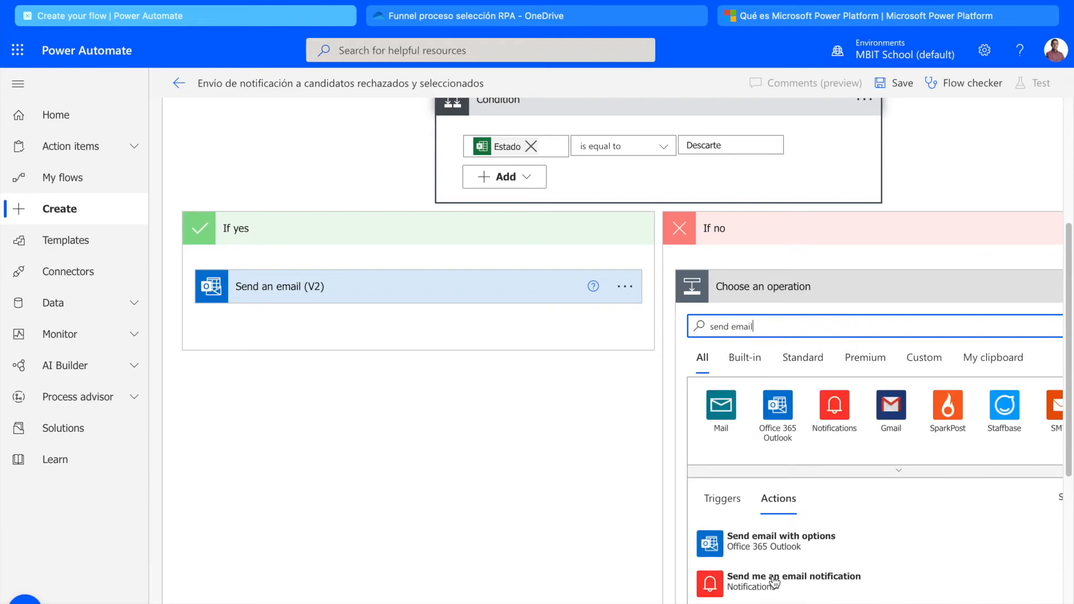
click(742, 579)
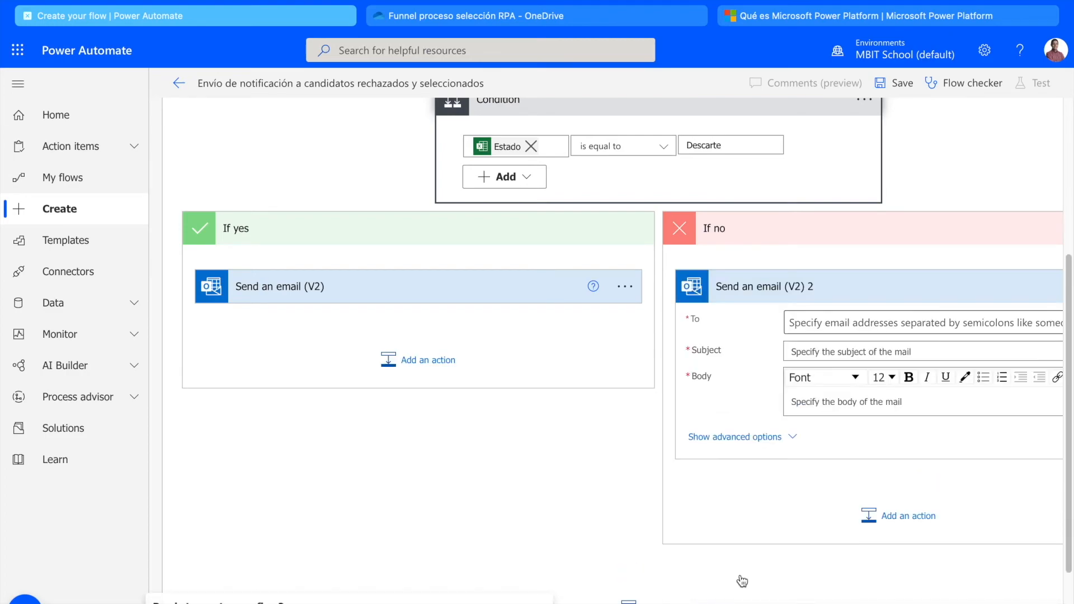
- Set the If no email's recipient to the dynamic value Email Candidato and its subject to "Candidatura aceptada"
scroll(740, 459, down, 2)
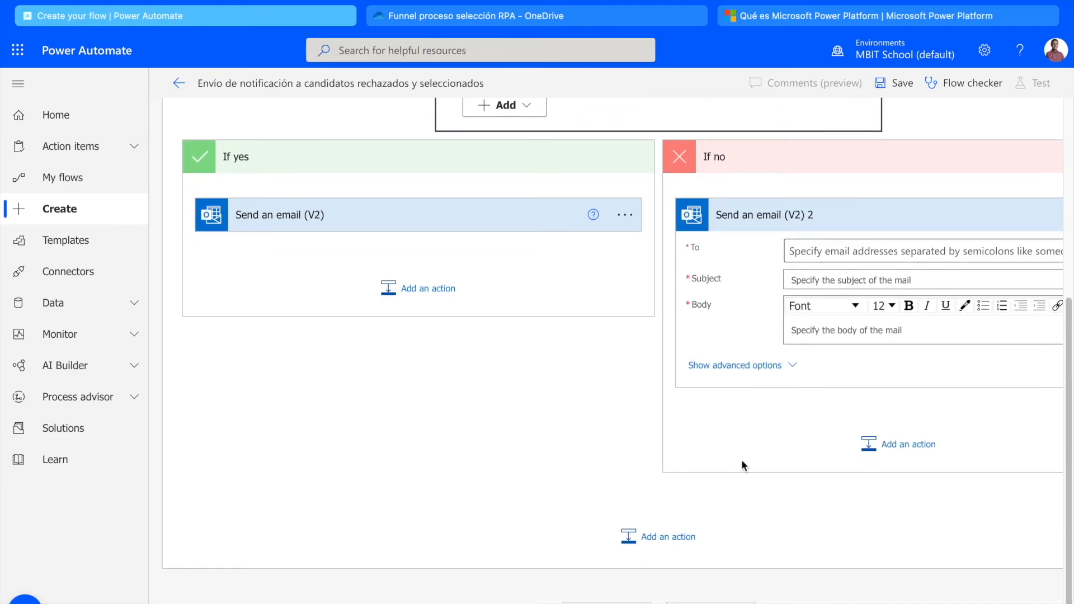
scroll(815, 355, right, 3)
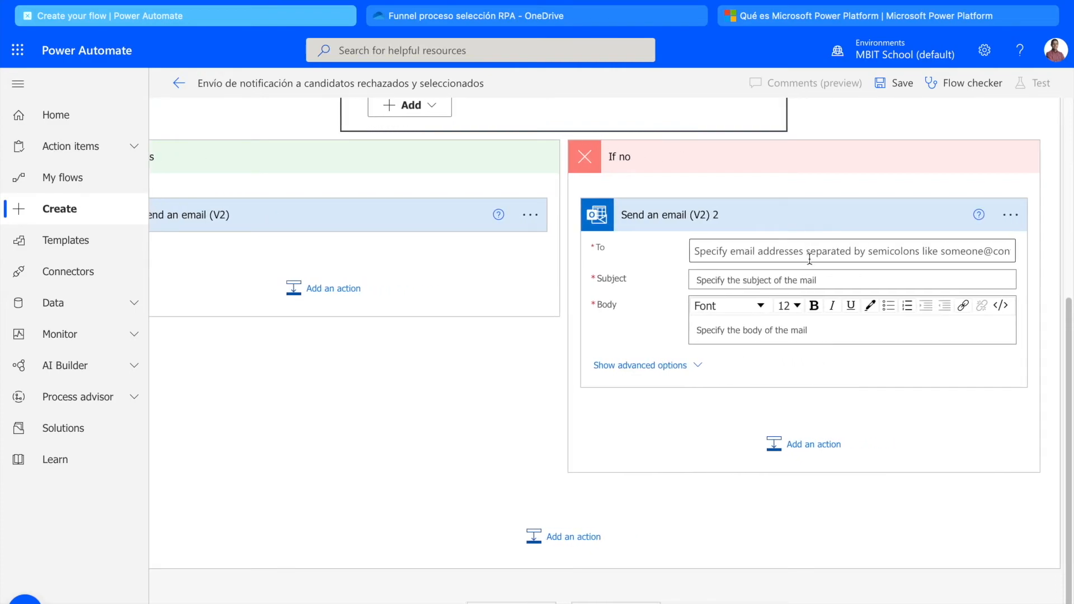
click(769, 251)
click(956, 224)
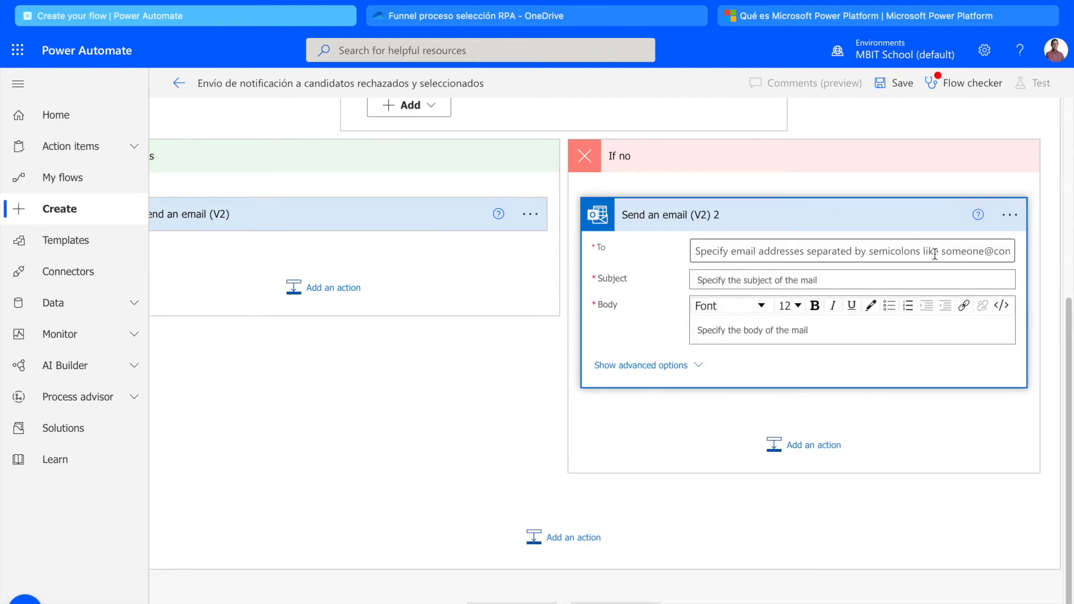
click(936, 251)
click(955, 223)
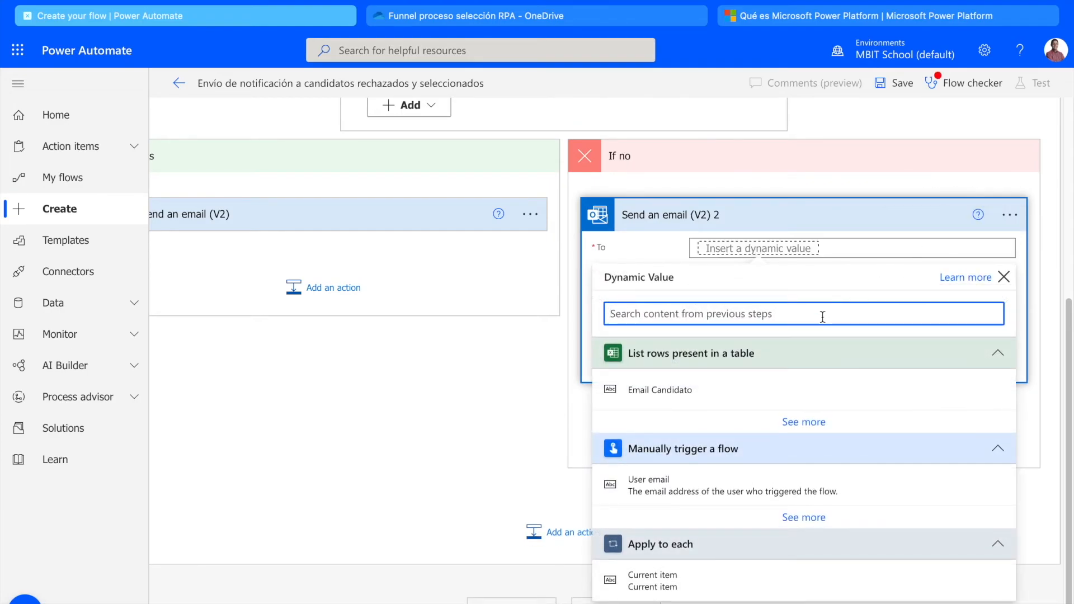
click(756, 375)
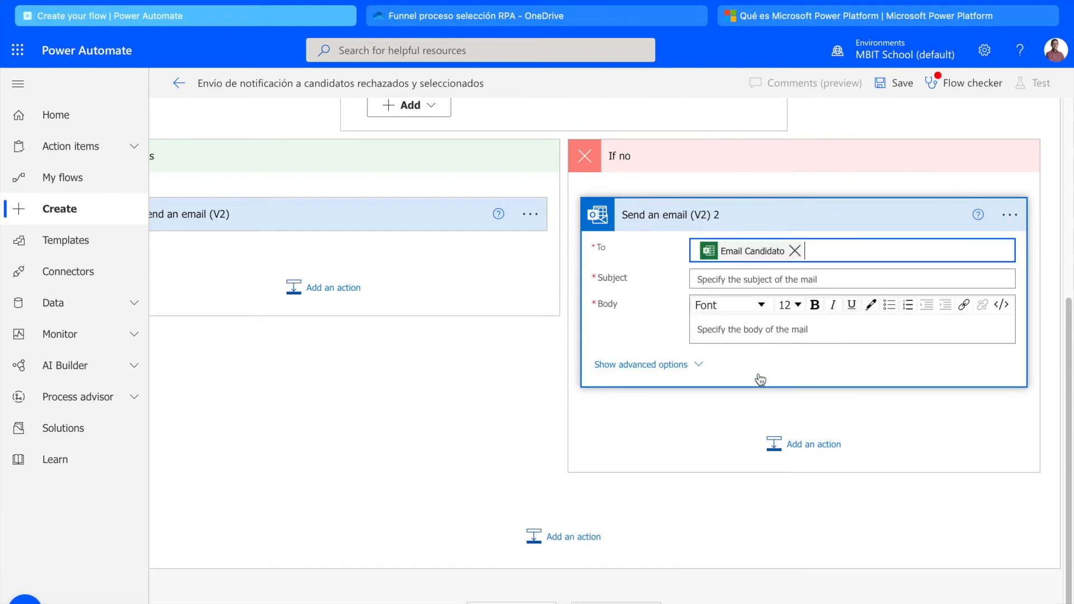
click(883, 278)
text(Cn)
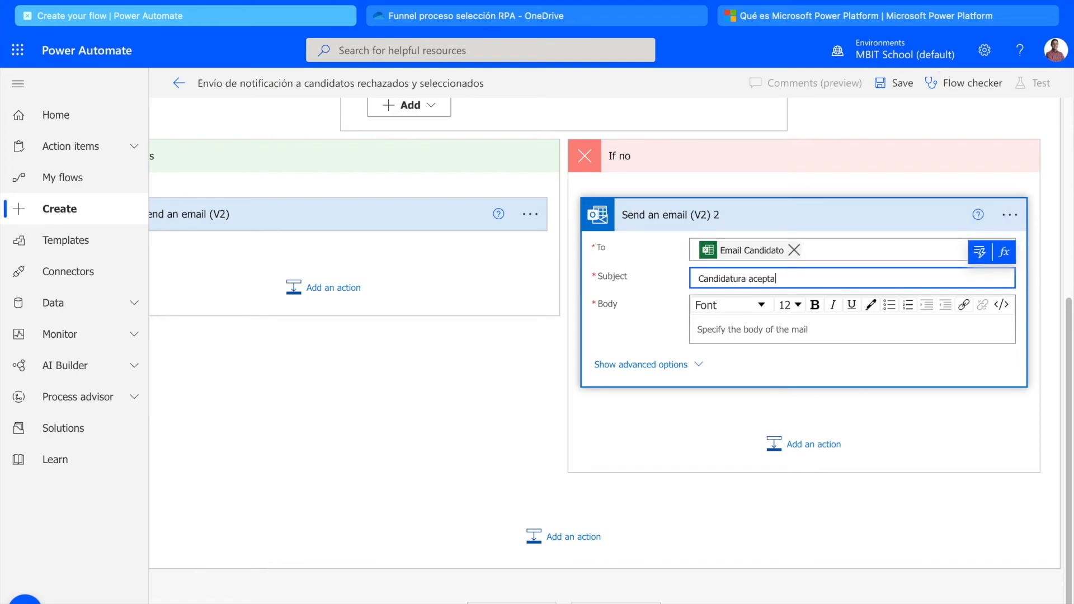
- Copy the full Feedback text in cell I4 of the Excel table and paste it into the If no email's body in Power Automate
click(807, 332)
key(ctrl+Right)
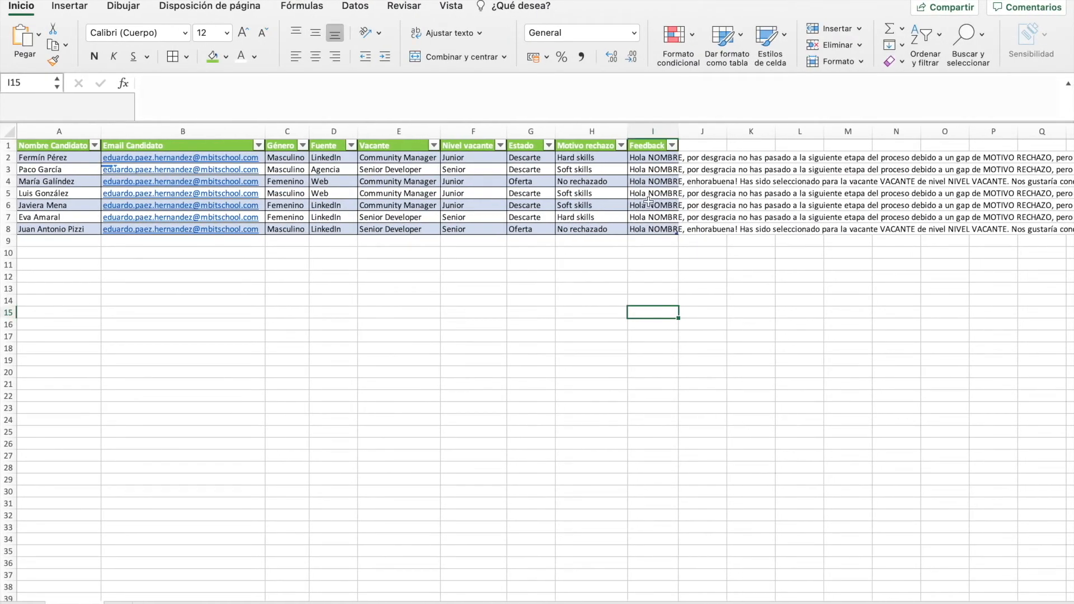
click(663, 181)
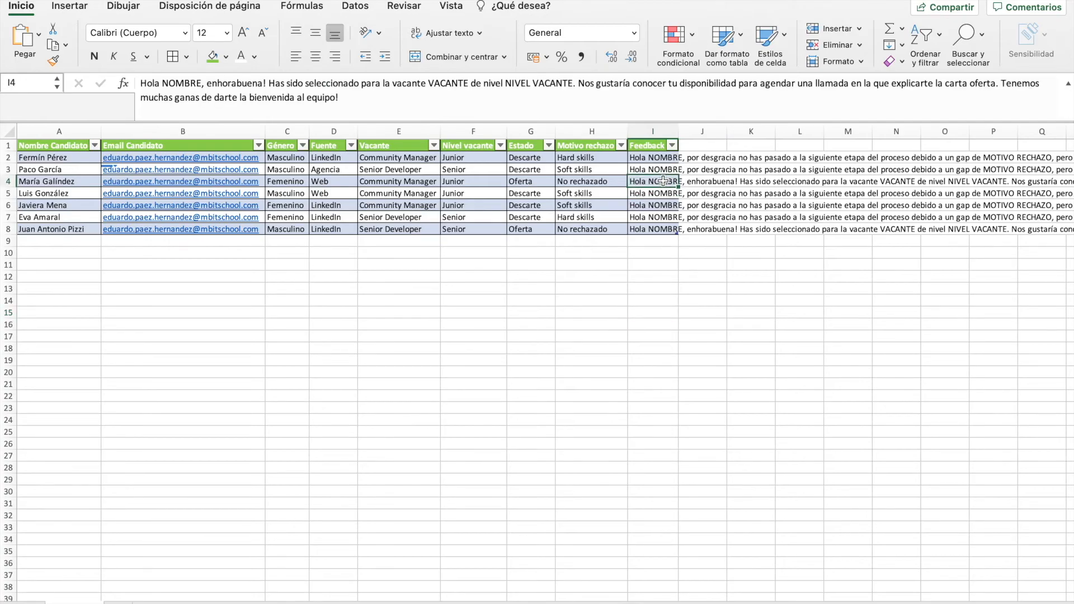
drag(377, 101, 27, 34)
key(ctrl+c)
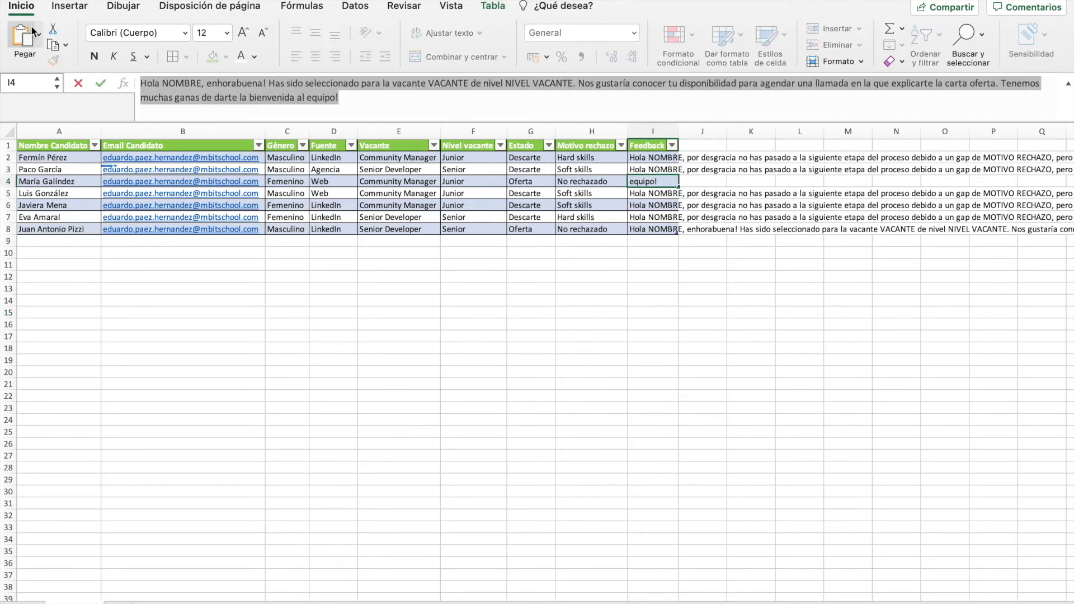
key(Escape)
key(ctrl+Left)
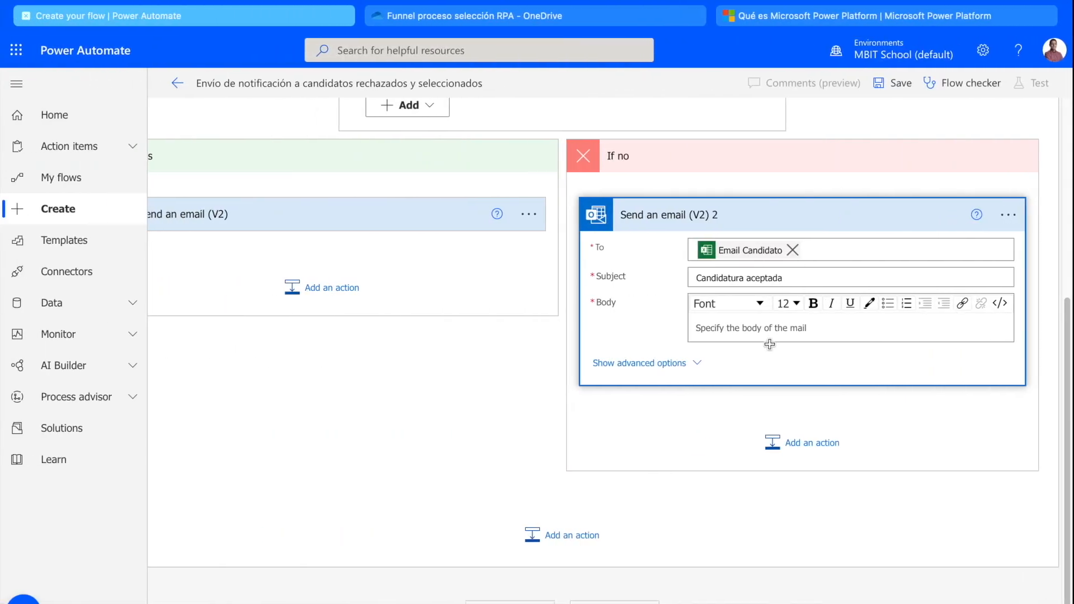
click(776, 333)
key(ctrl+v)
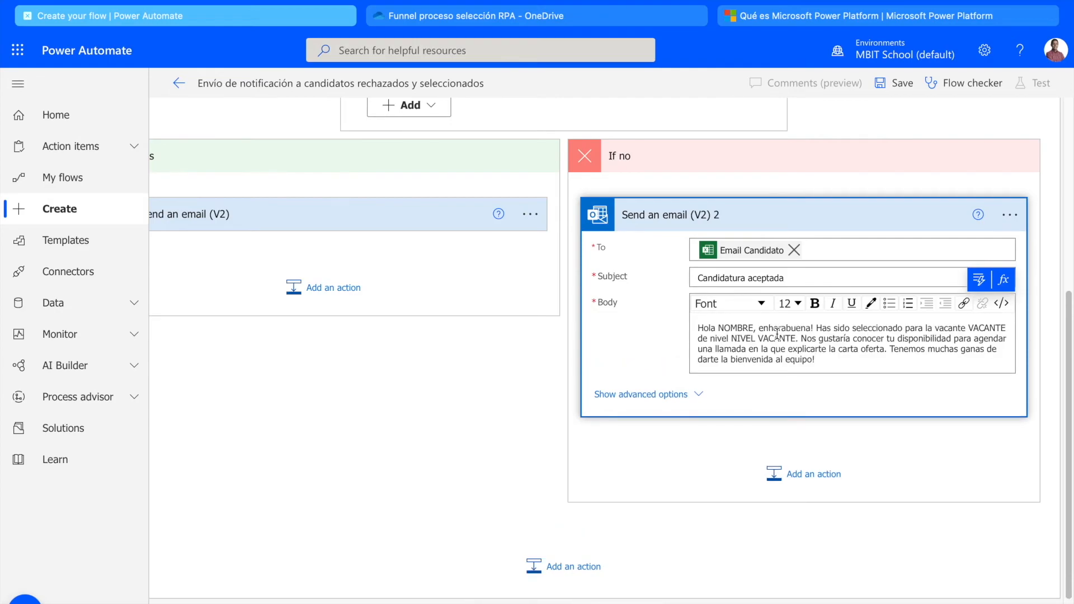
- Replace the placeholder NOMBRE in the acceptance email body with the dynamic value Nombre Candidato, with the comma directly after it
double_click(737, 328)
key(BackSpace)
click(979, 281)
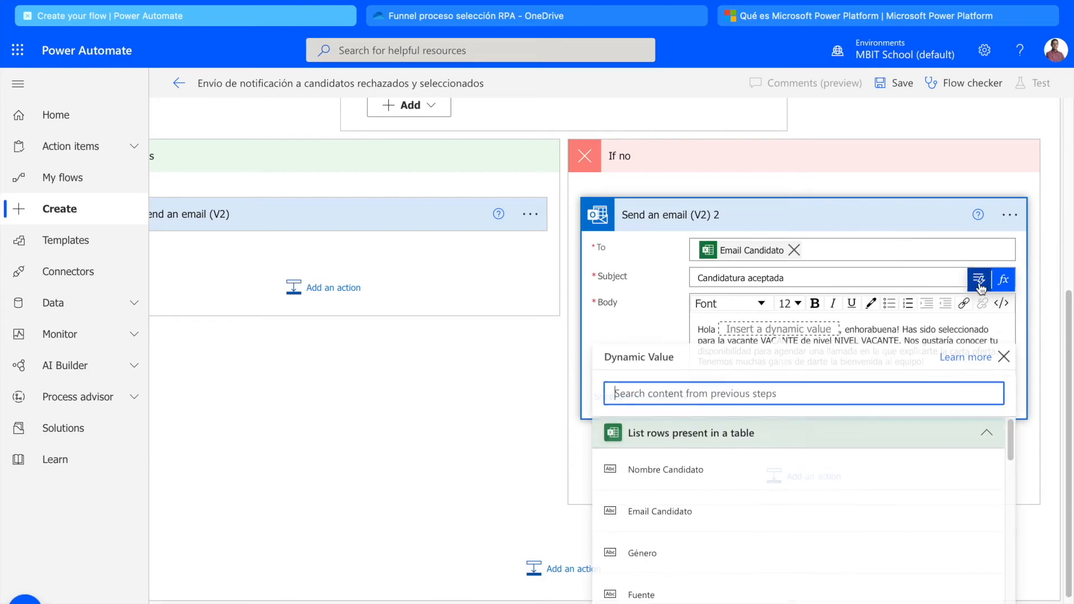
click(693, 469)
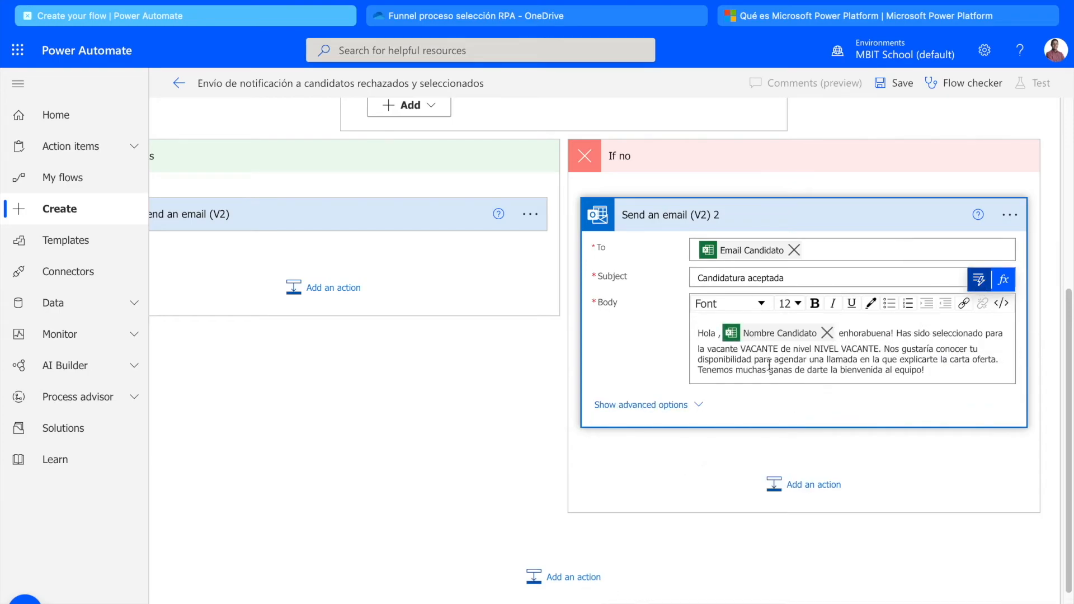
text(,)
key(BackSpace)
- Replace the placeholder VACANTE after "la vacante" in the acceptance email body with the dynamic value Vacante
scroll(944, 342, down, 1)
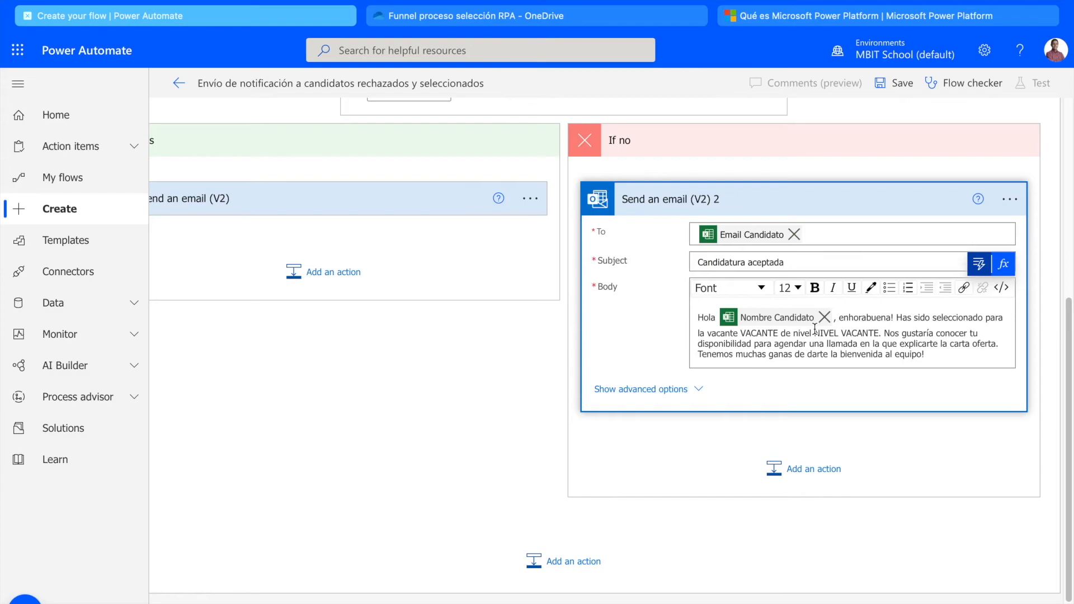
double_click(756, 334)
click(978, 264)
scroll(736, 498, down, 3)
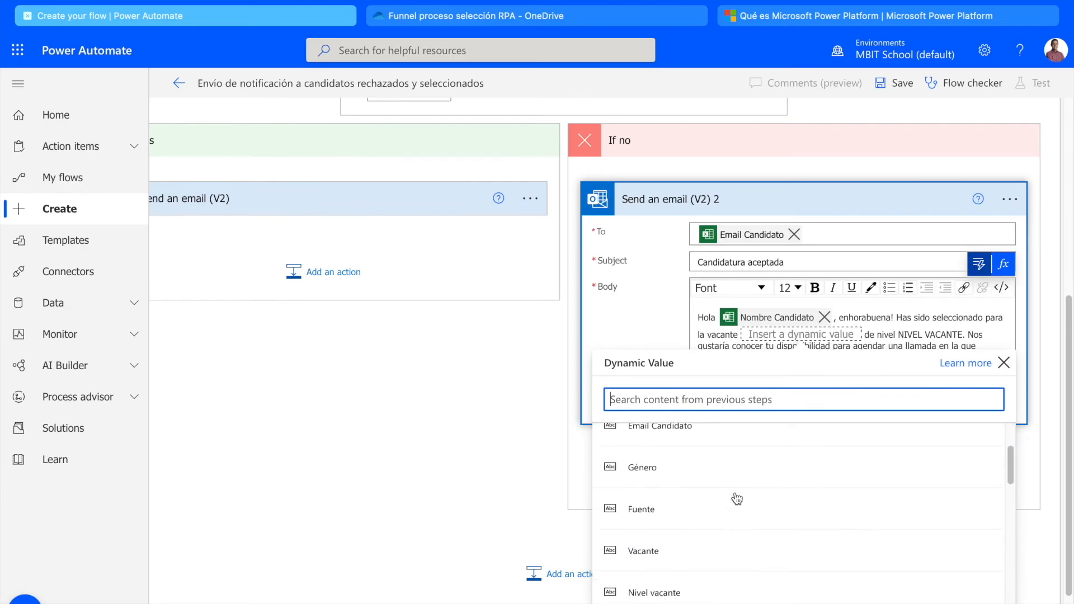
click(679, 517)
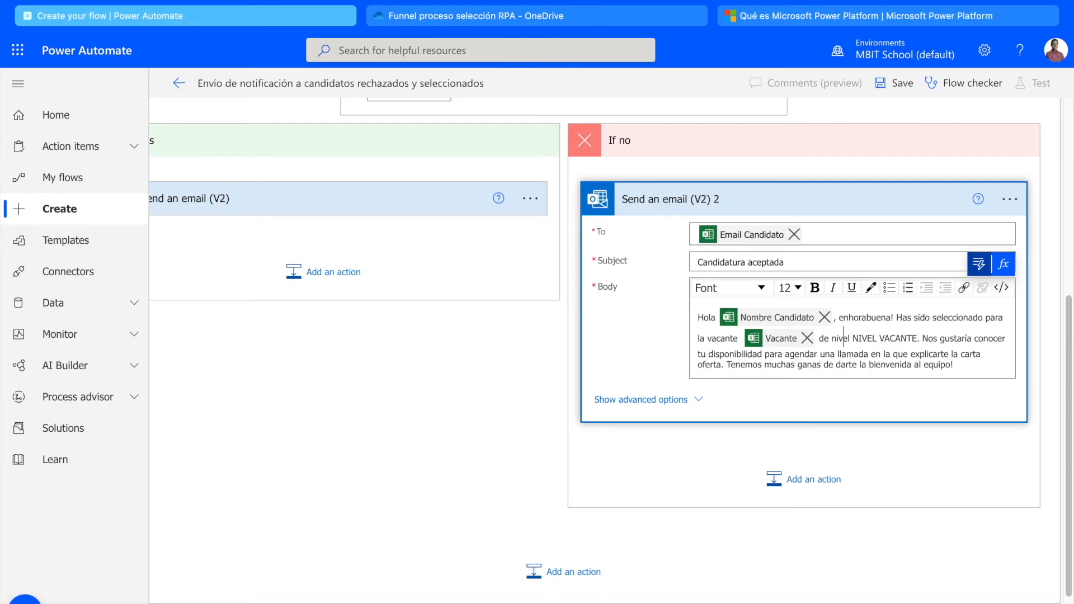
- Replace the placeholder NIVEL VACANTE in the acceptance email body with the dynamic value Nivel vacante, with the period directly after it
drag(852, 338, 920, 338)
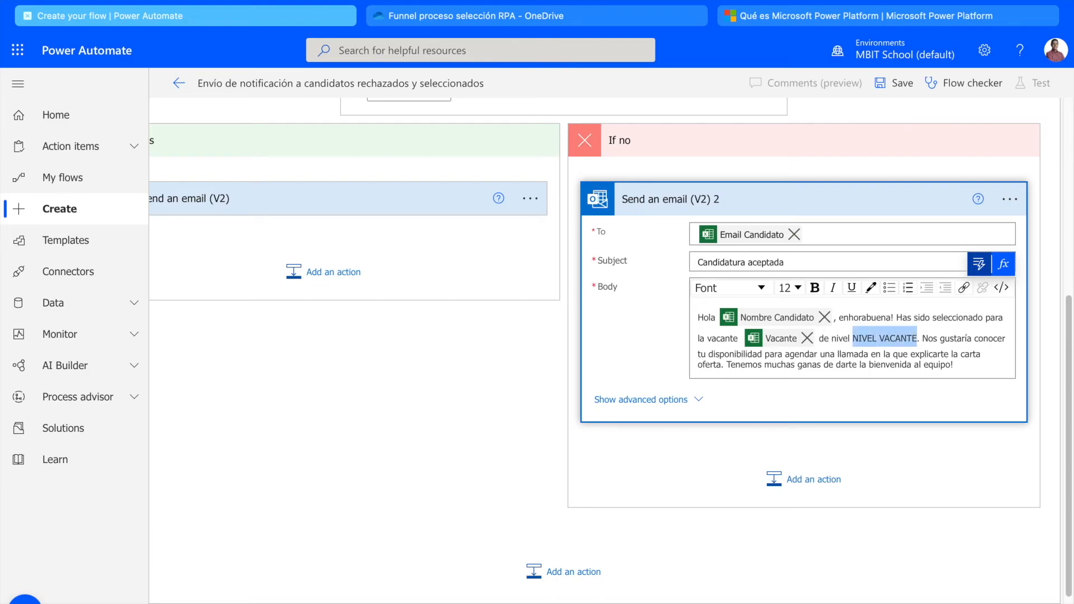
key(BackSpace)
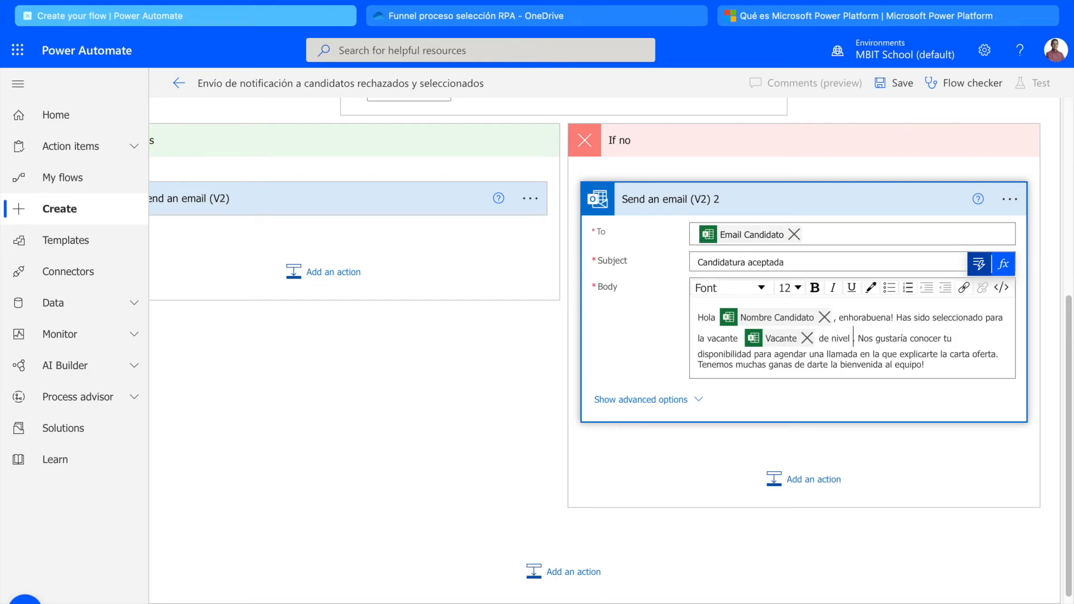
click(976, 266)
scroll(728, 519, down, 3)
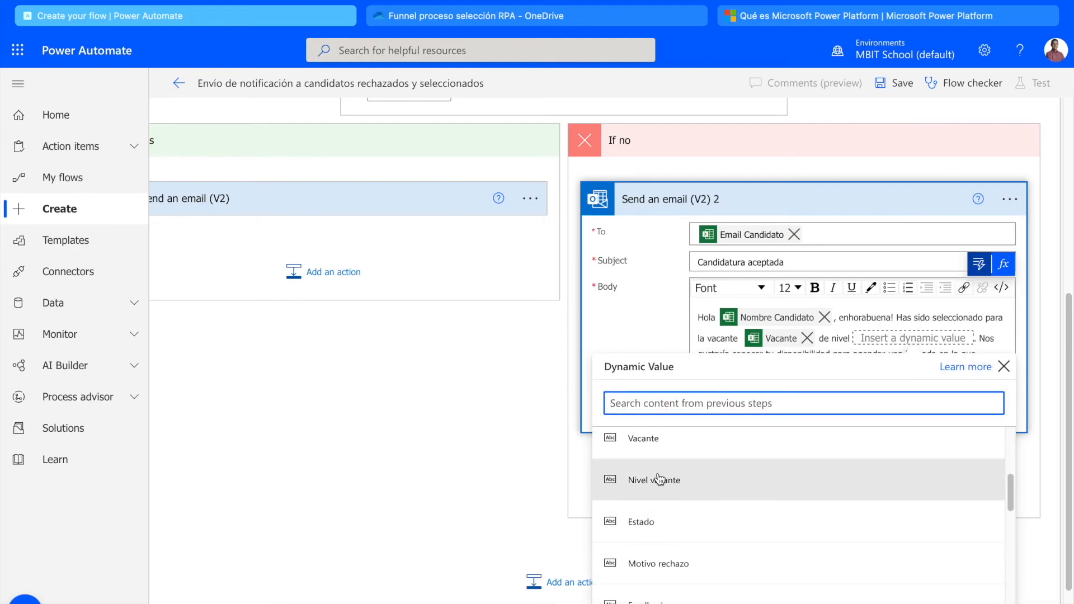
click(652, 494)
text(.)
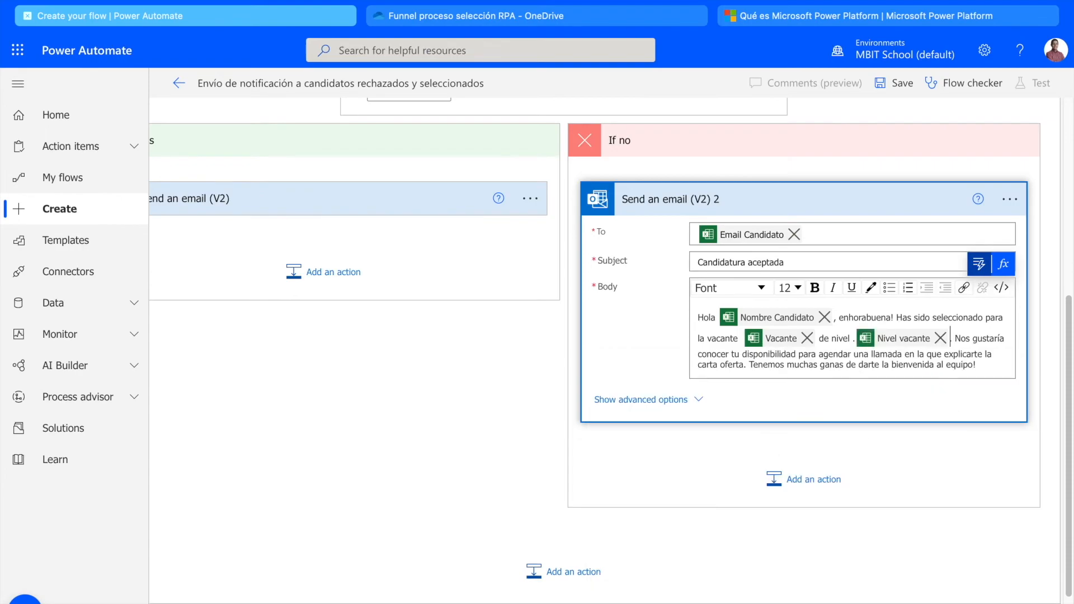
key(Left)
key(BackSpace)
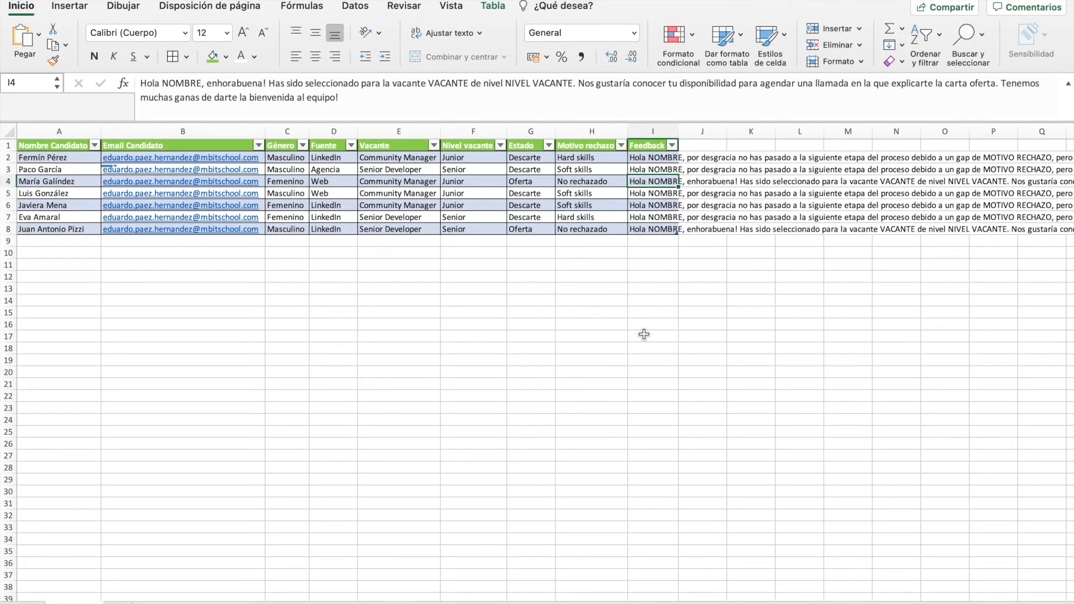
- Examine the candidate rows and their columns in the Excel table, and return to the flow in Power Automate
click(64, 158)
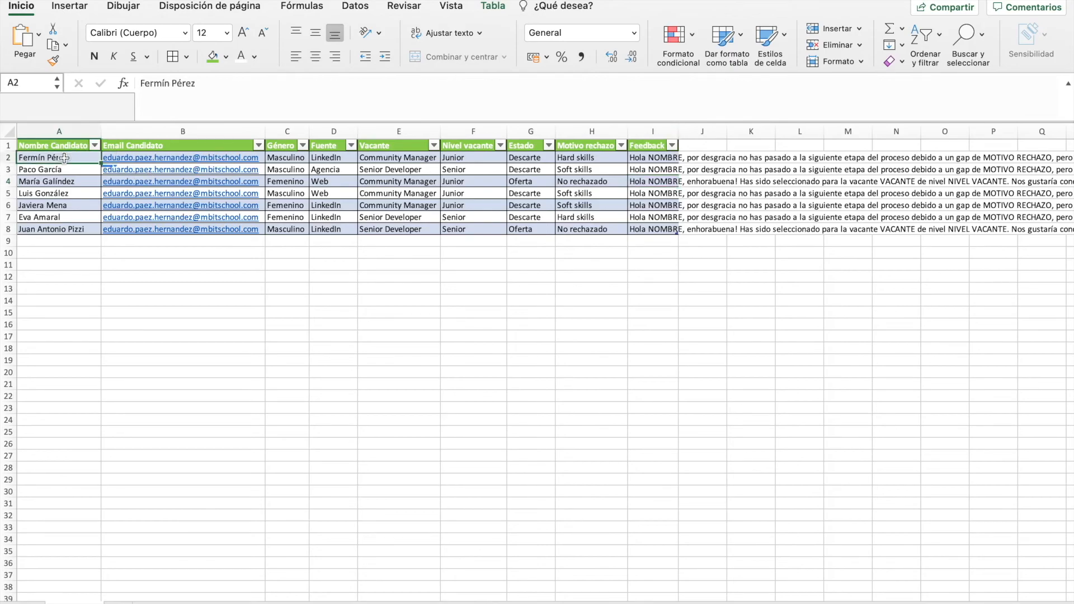
key(Down)
key(Down)
key(Right)
key(Right)
key(Right)
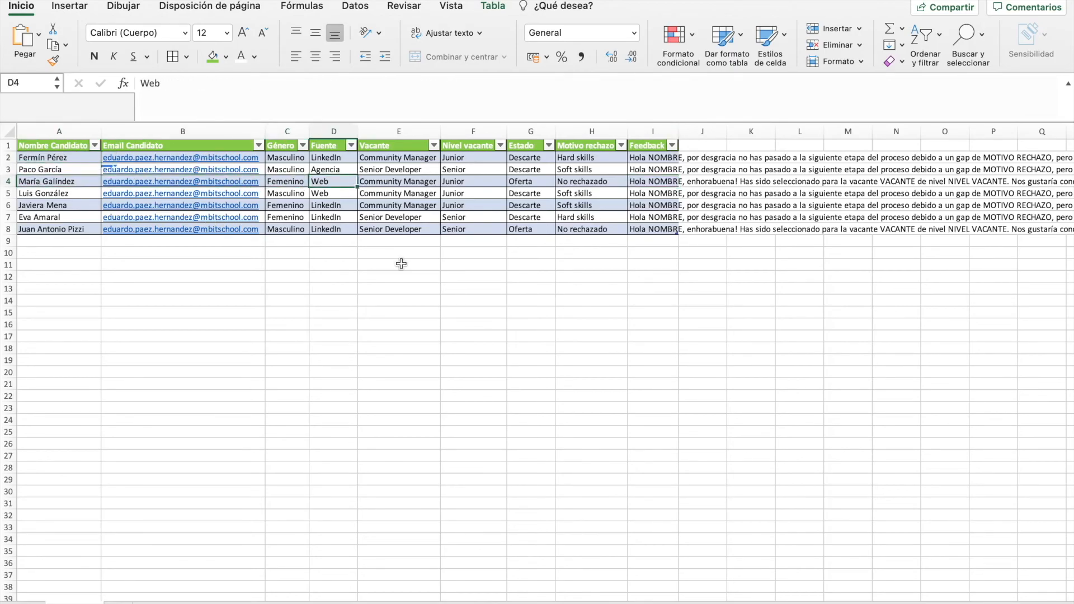
key(Right)
key(Up)
key(Up)
key(Down)
key(Right)
key(Up)
key(Down)
key(Left)
key(Down)
key(Down)
key(Left)
key(Right)
key(Right)
key(Right)
key(Up)
key(Right)
key(Left)
key(Left)
key(Left)
key(Left)
key(Right)
key(Right)
key(Right)
key(Right)
key(Left)
key(Down)
key(Down)
key(Down)
key(Down)
key(Left)
key(Left)
click(422, 204)
key(Up)
key(Up)
key(Left)
key(Left)
key(Right)
key(Right)
key(Down)
key(Down)
key(Down)
key(Down)
key(Left)
key(Right)
key(ctrl+Left)
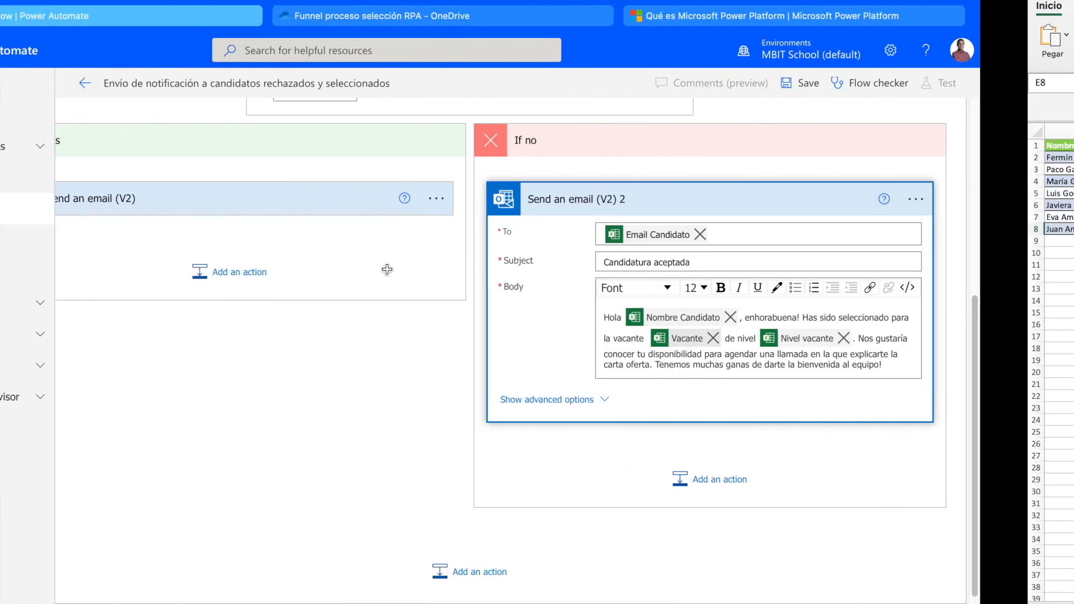
- Run the Flow checker to review the flow's errors and warnings, and close its results
scroll(624, 259, up, 6)
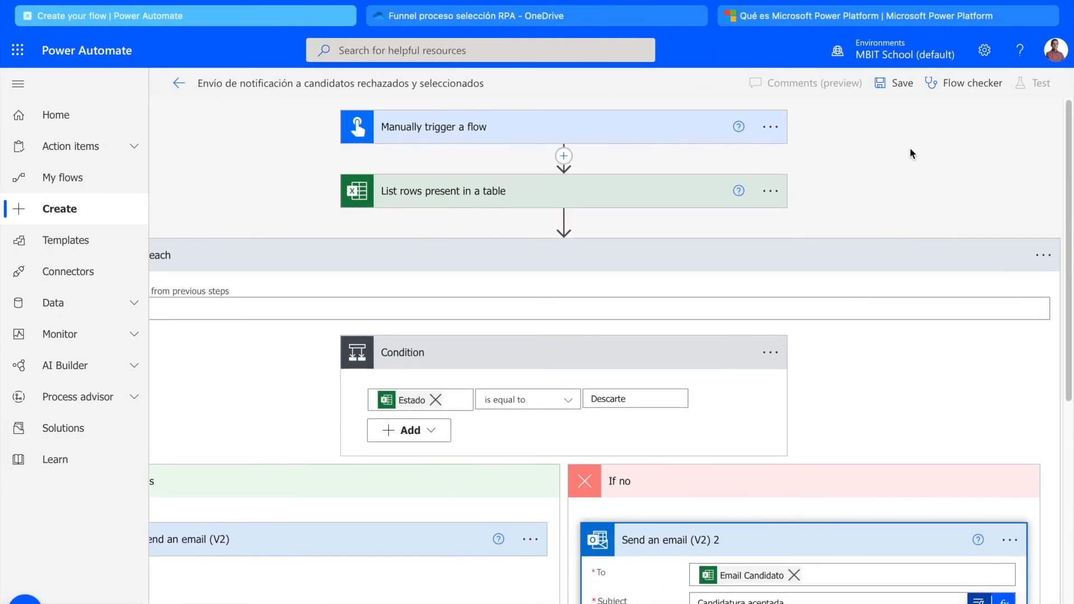
click(962, 87)
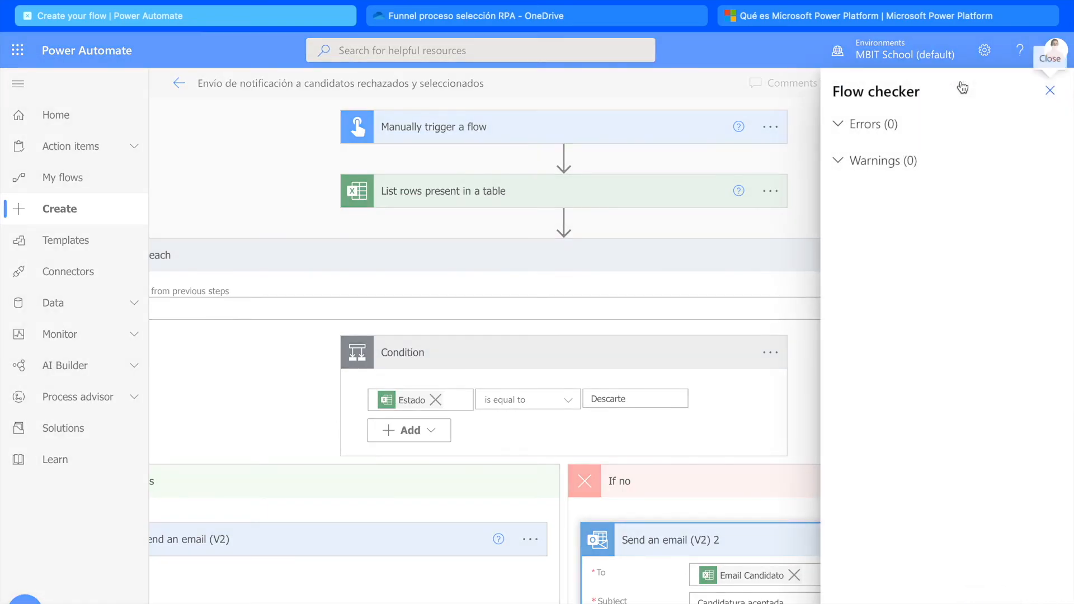
key(Escape)
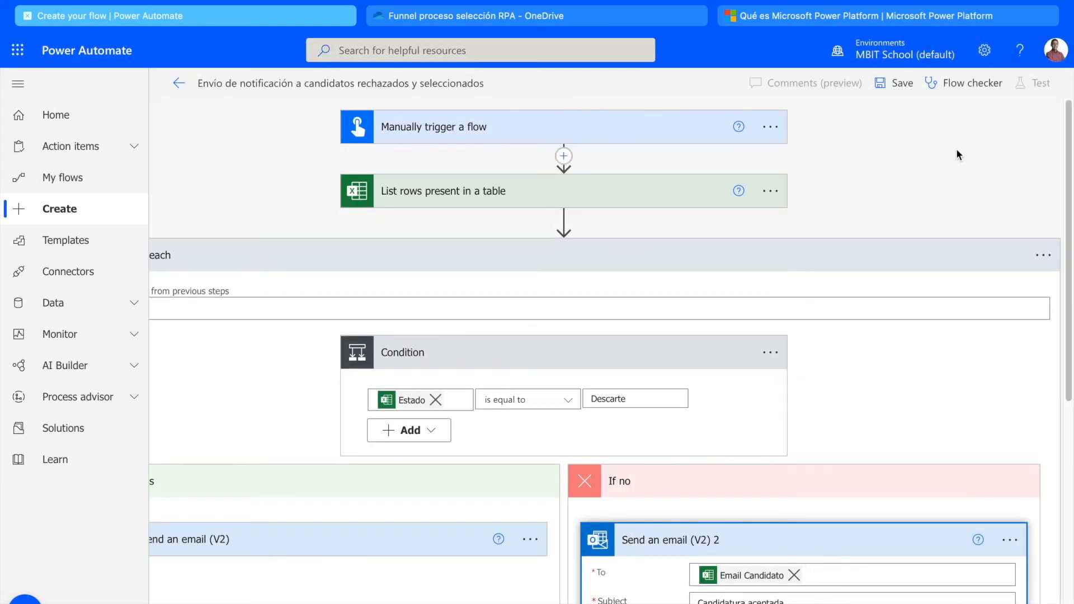
- Review the Apply to each loop with its condition and both email branches, and save the flow
scroll(427, 434, down, 1)
scroll(427, 434, left, 2)
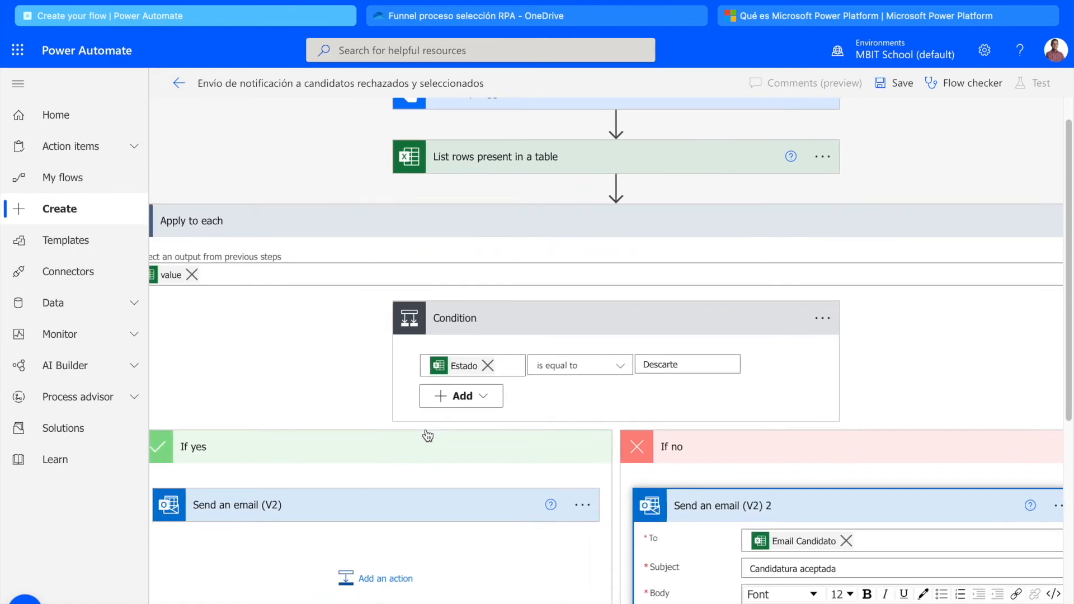
scroll(364, 385, down, 1)
scroll(364, 385, left, 1)
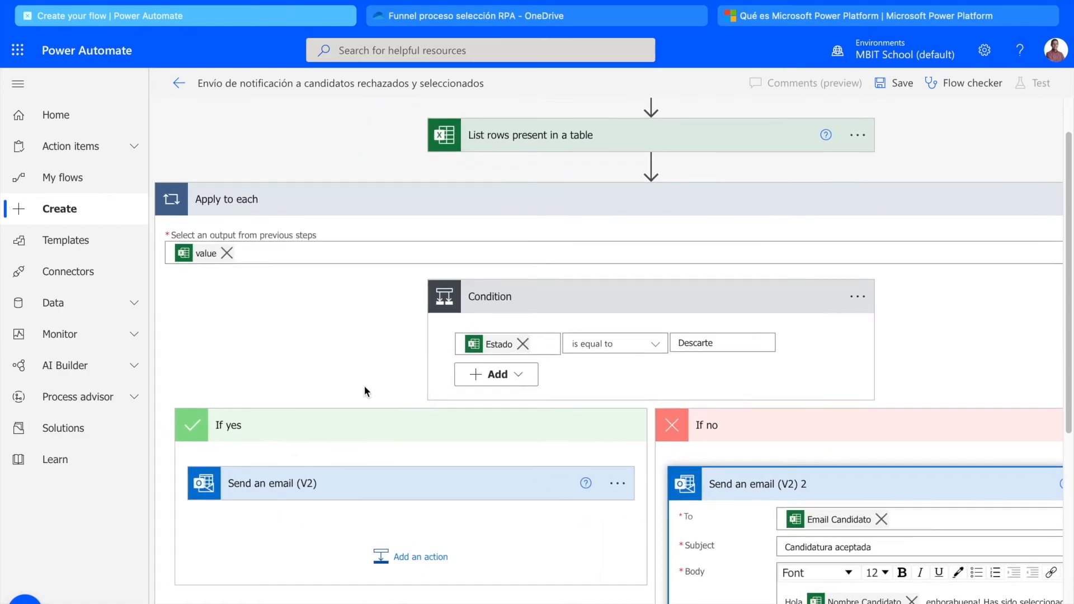
scroll(438, 246, up, 2)
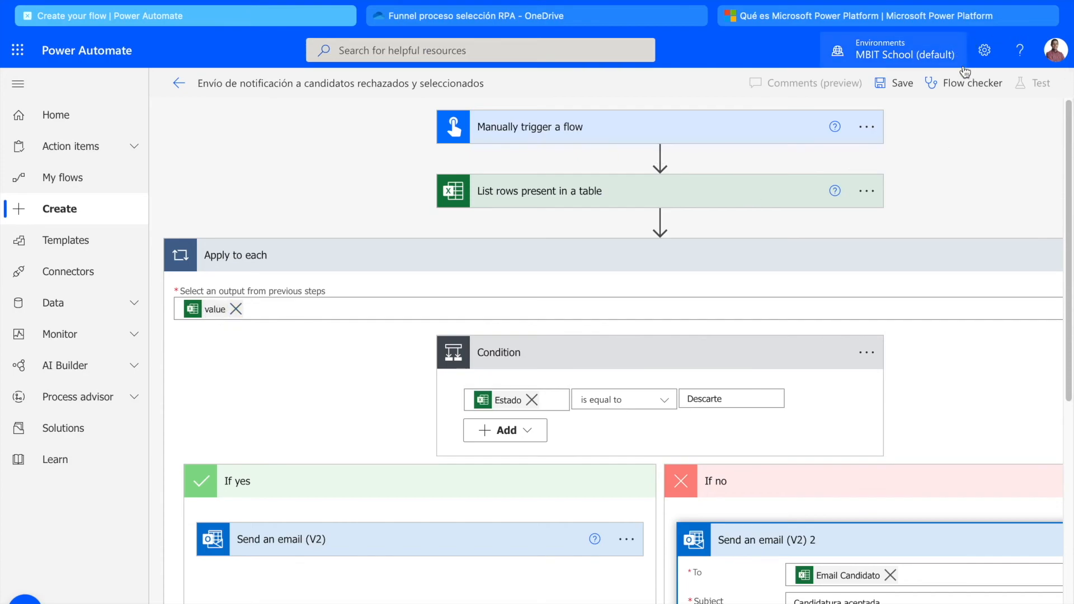
click(893, 83)
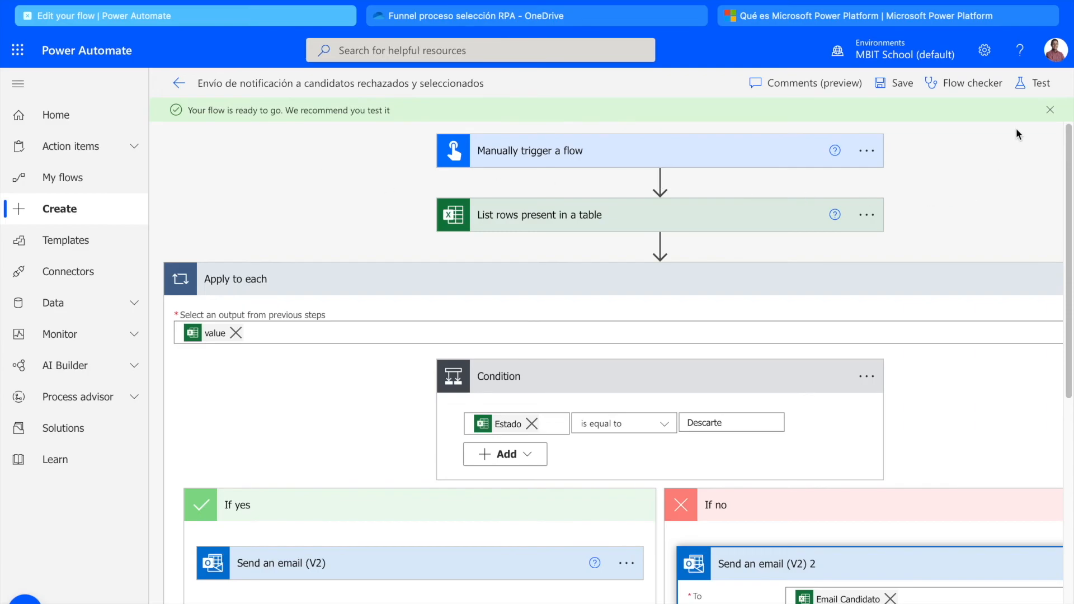
- Test the flow with a manual trigger, run it with the Excel Online (Business) and Office 365 Outlook connections, and open the run's progress
click(1035, 84)
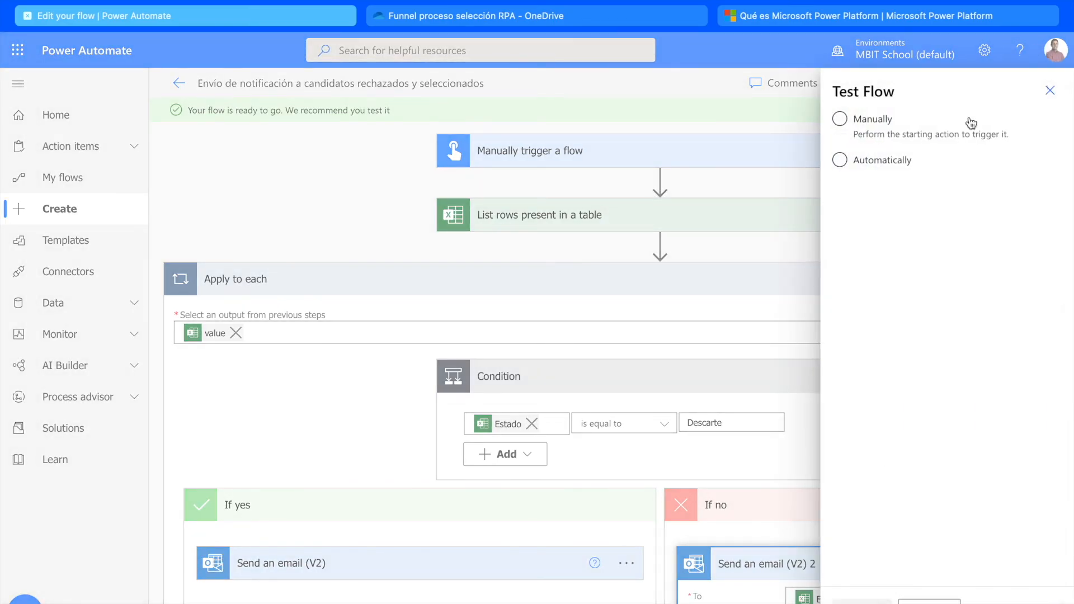
click(845, 123)
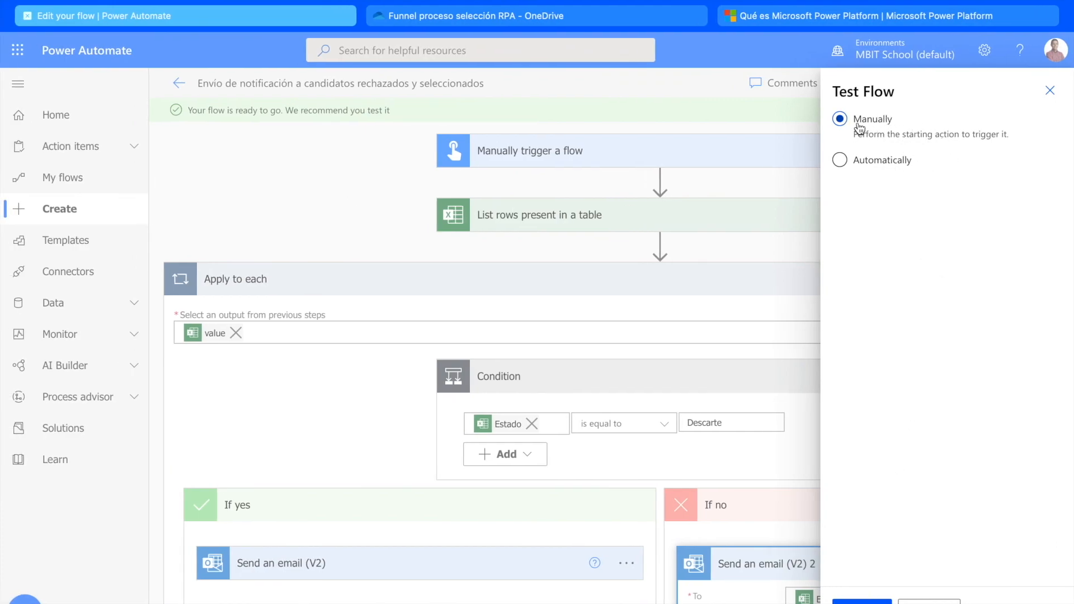
click(848, 162)
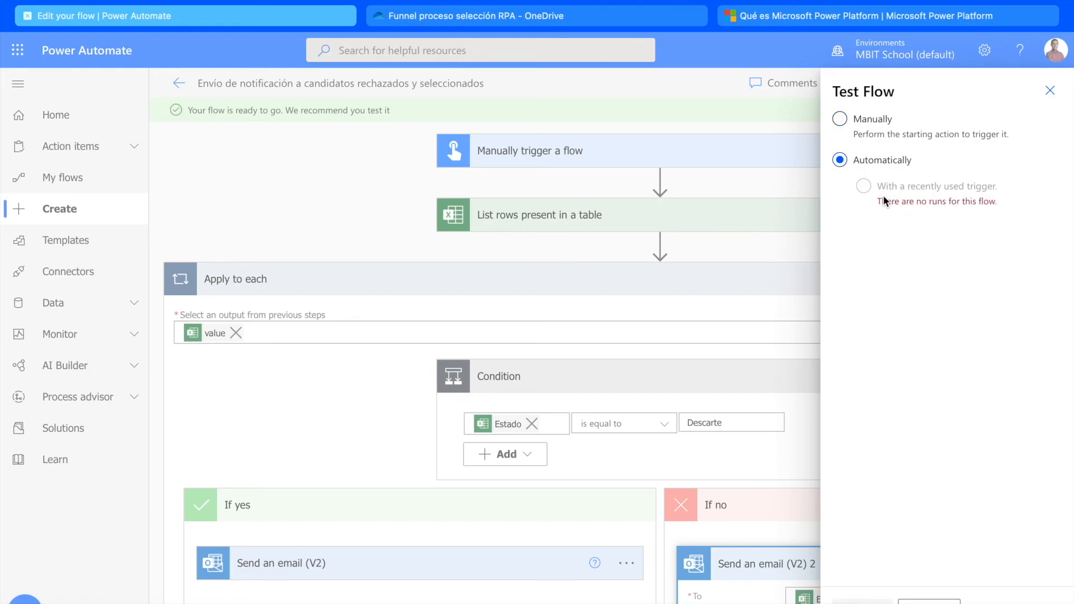
click(847, 121)
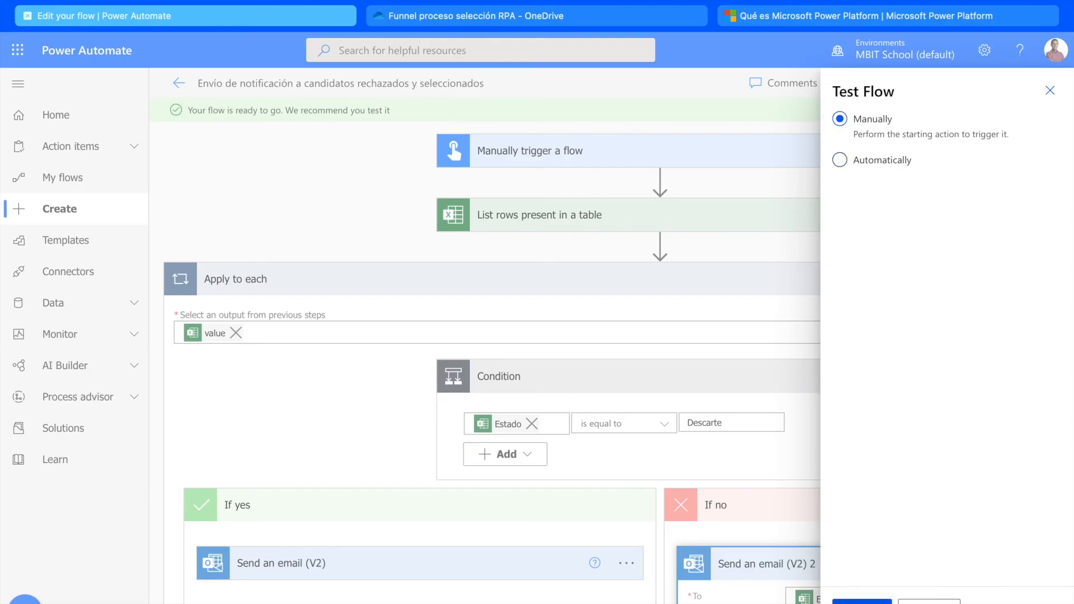
click(861, 601)
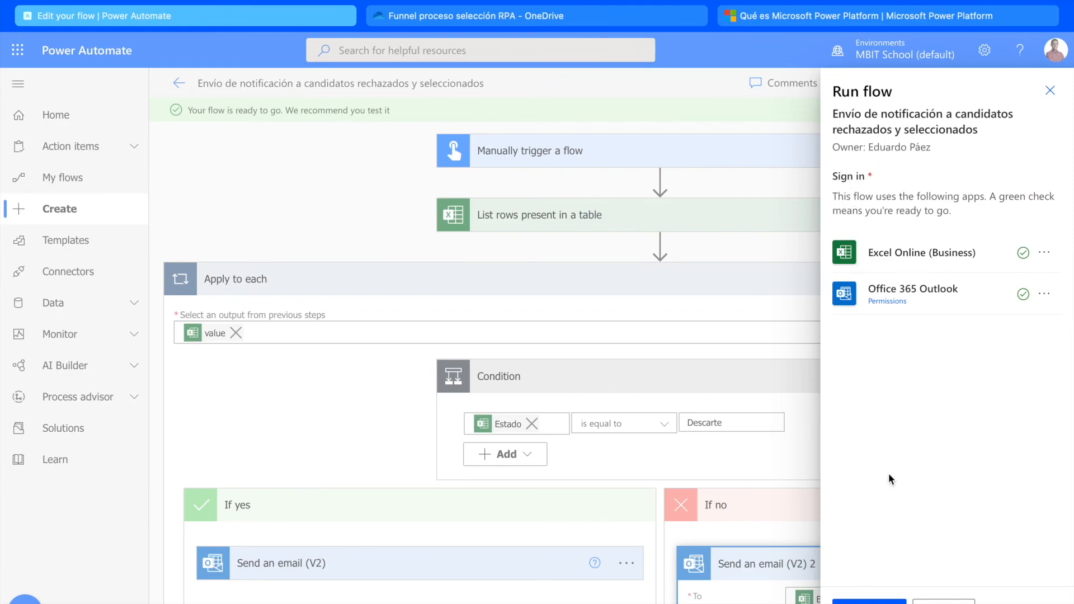
click(869, 600)
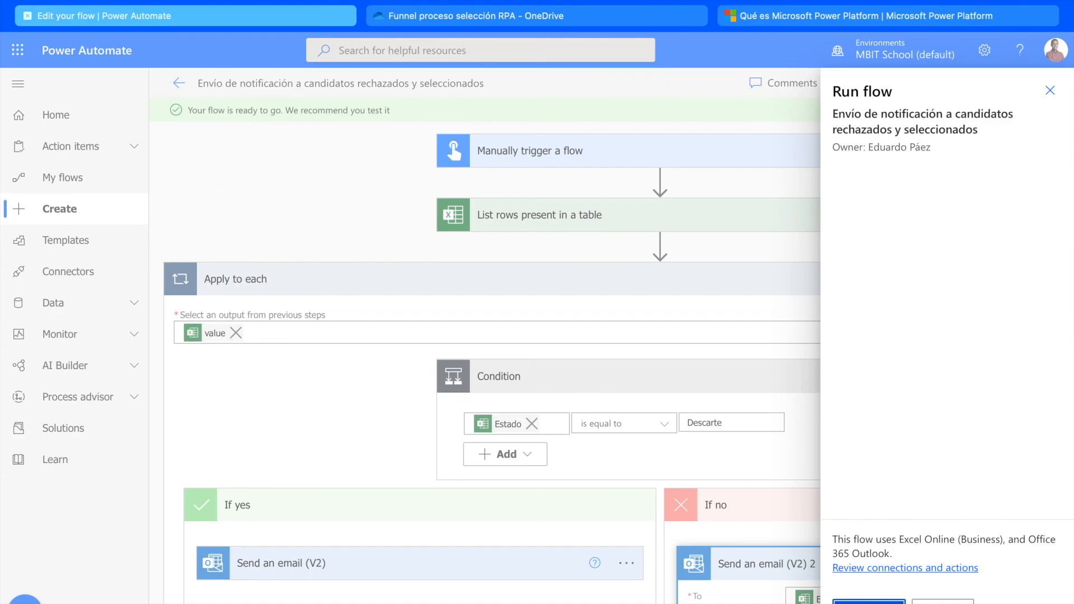
click(868, 601)
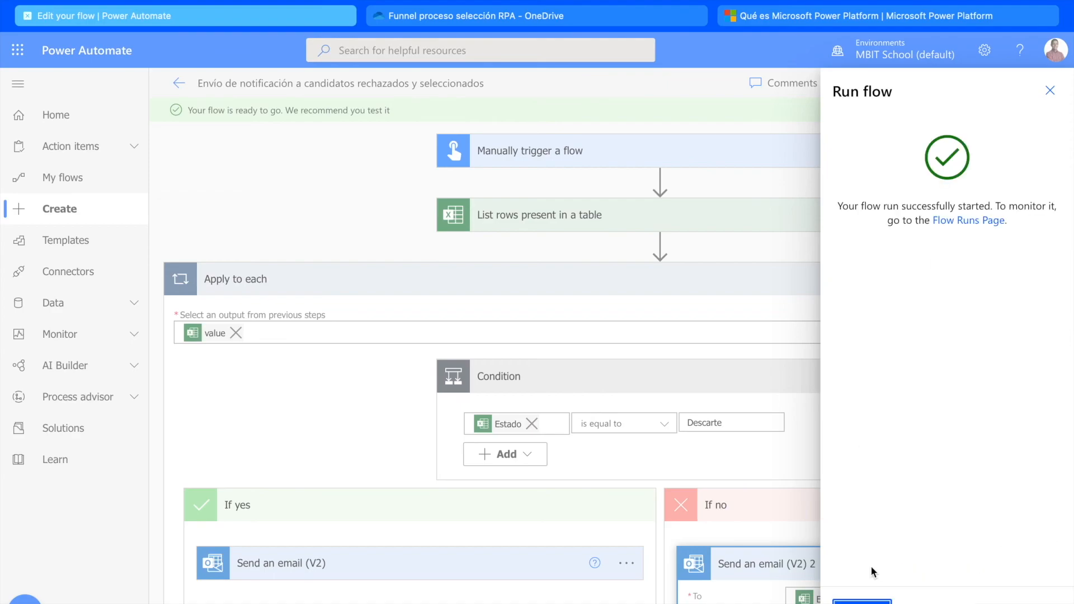
click(869, 600)
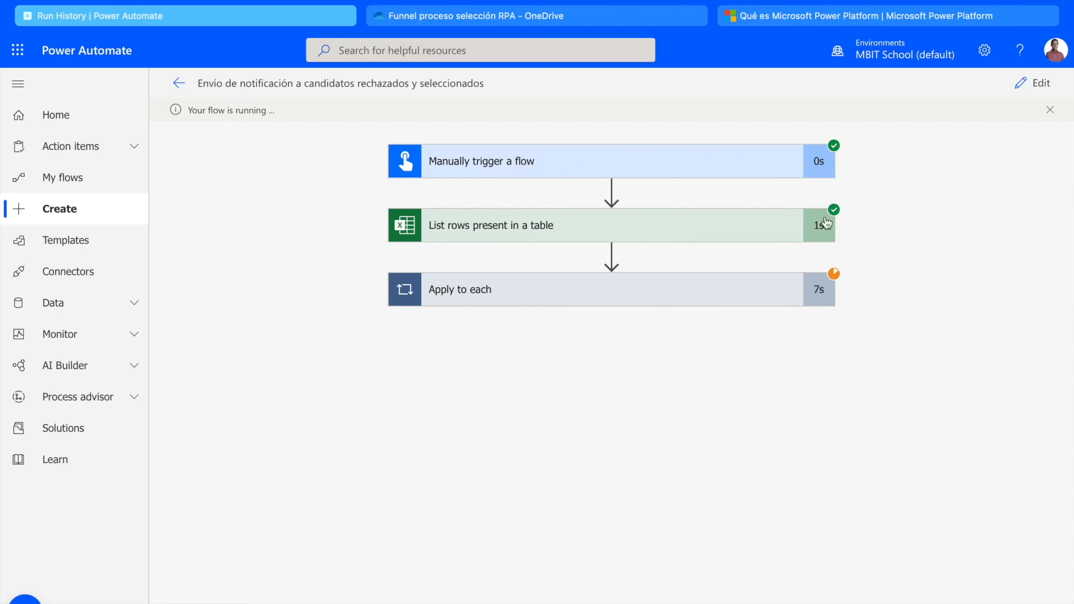
- Examine the first Apply to each iteration's condition result and rejection email inputs, comparing them with the candidate's row in the Excel table
click(659, 300)
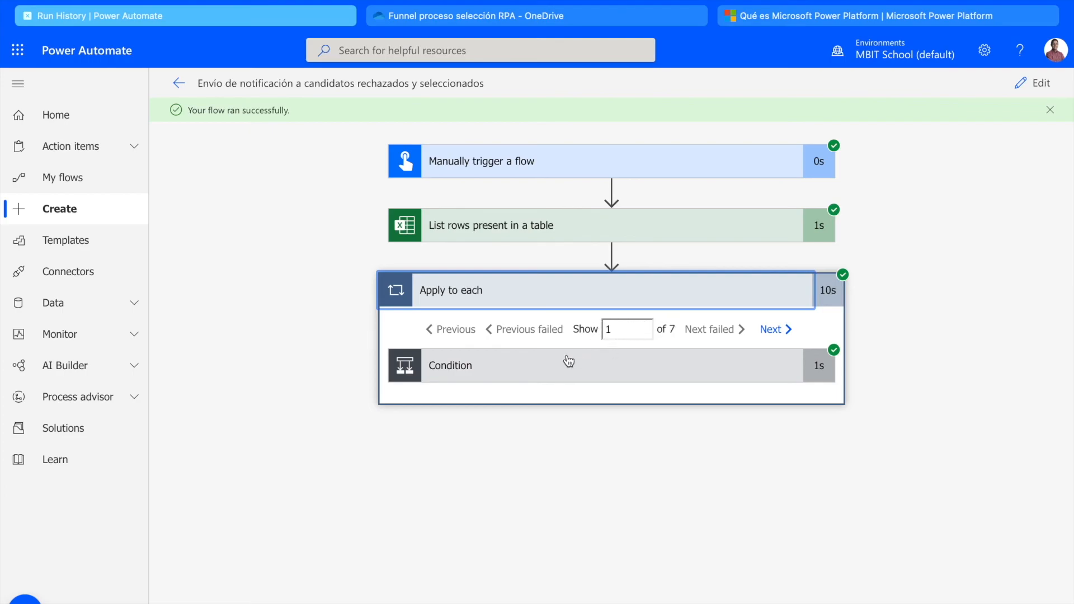
click(535, 366)
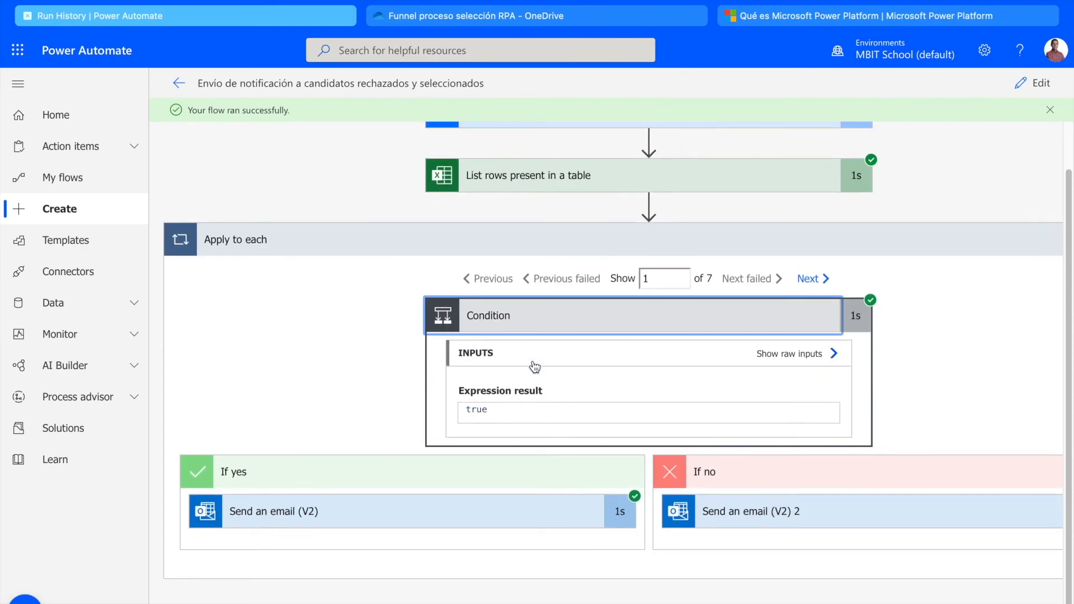
click(422, 514)
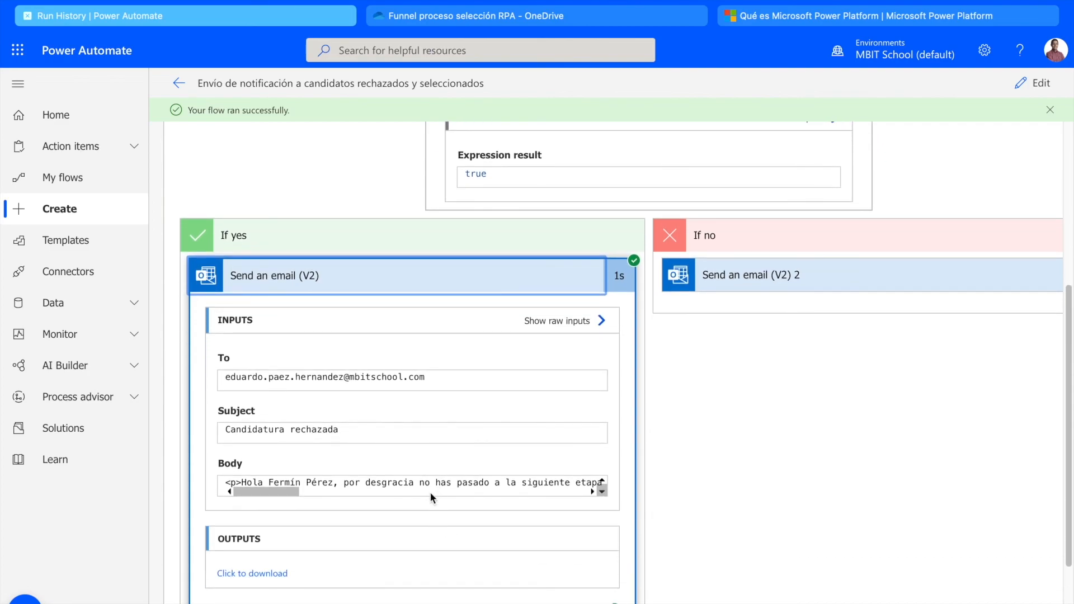
scroll(403, 484, right, 5)
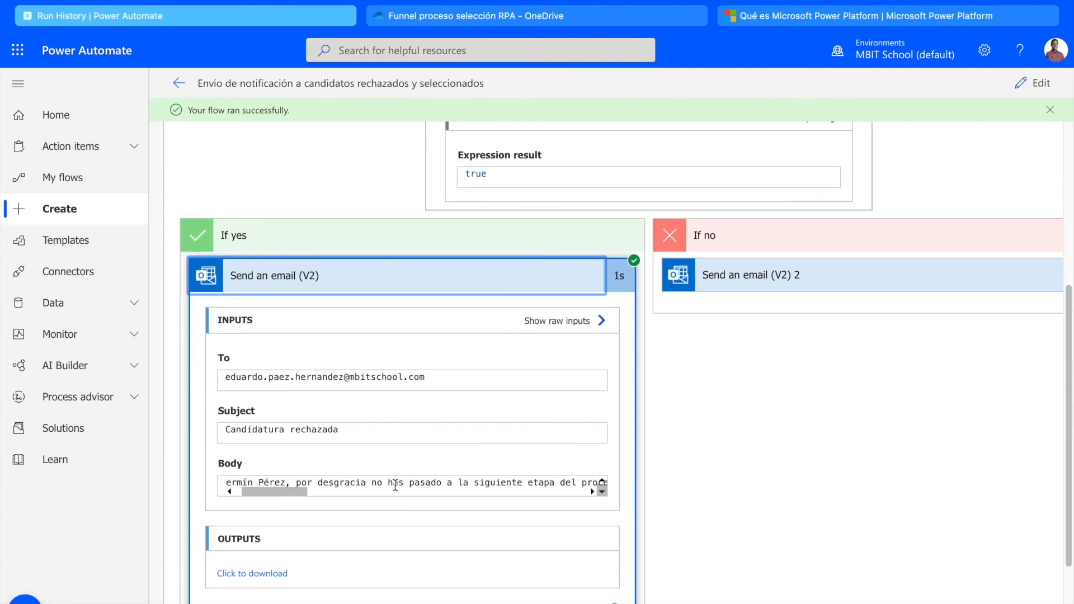
scroll(395, 485, right, 4)
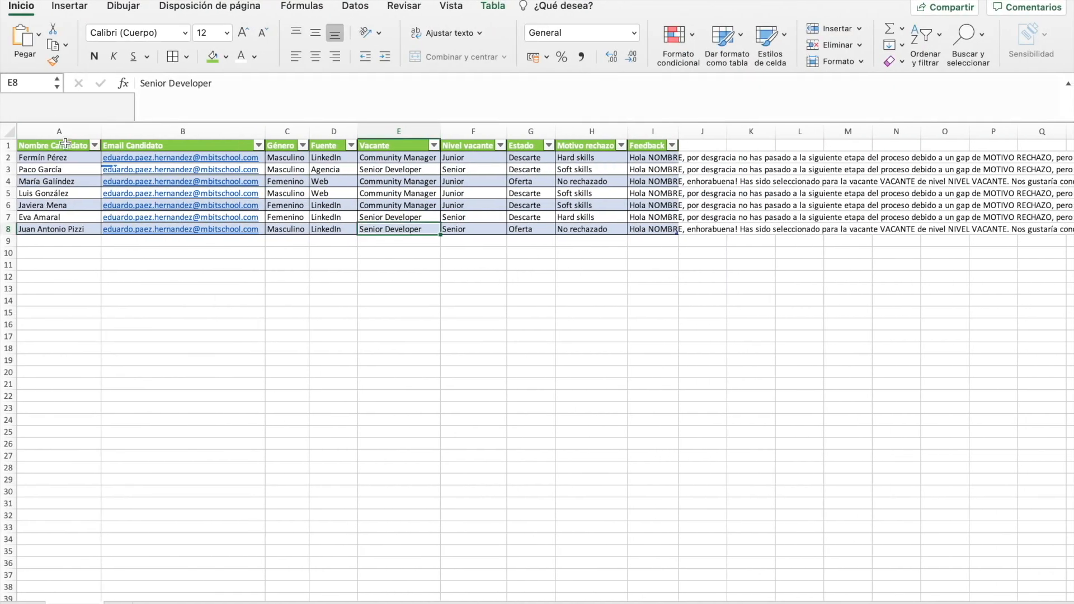
key(ctrl+Left)
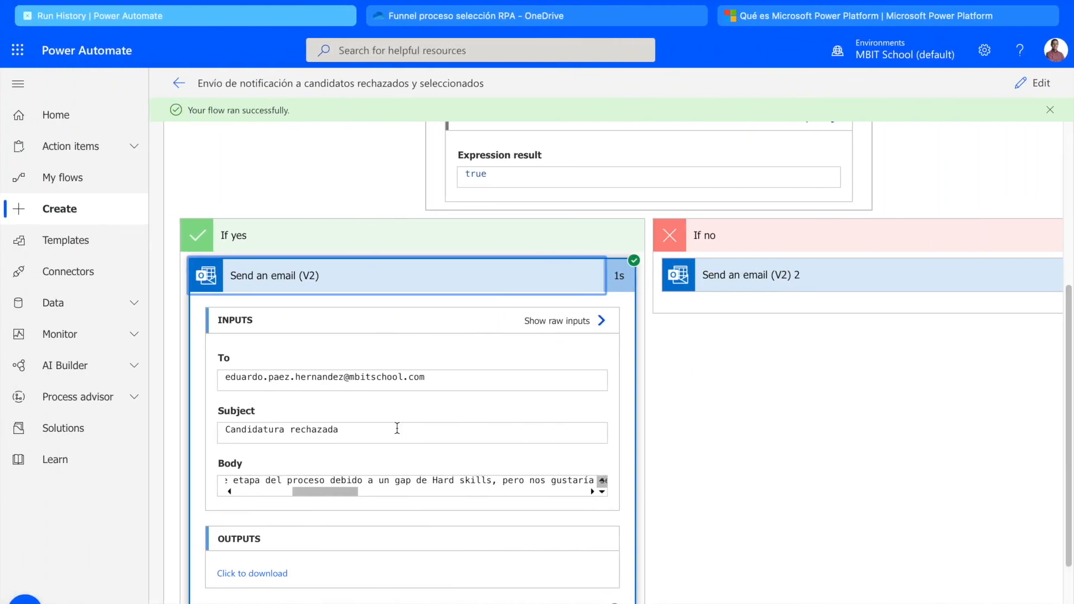
- Examine the second Apply to each iteration's condition result and the recipient, subject and body of its email
scroll(498, 330, up, 4)
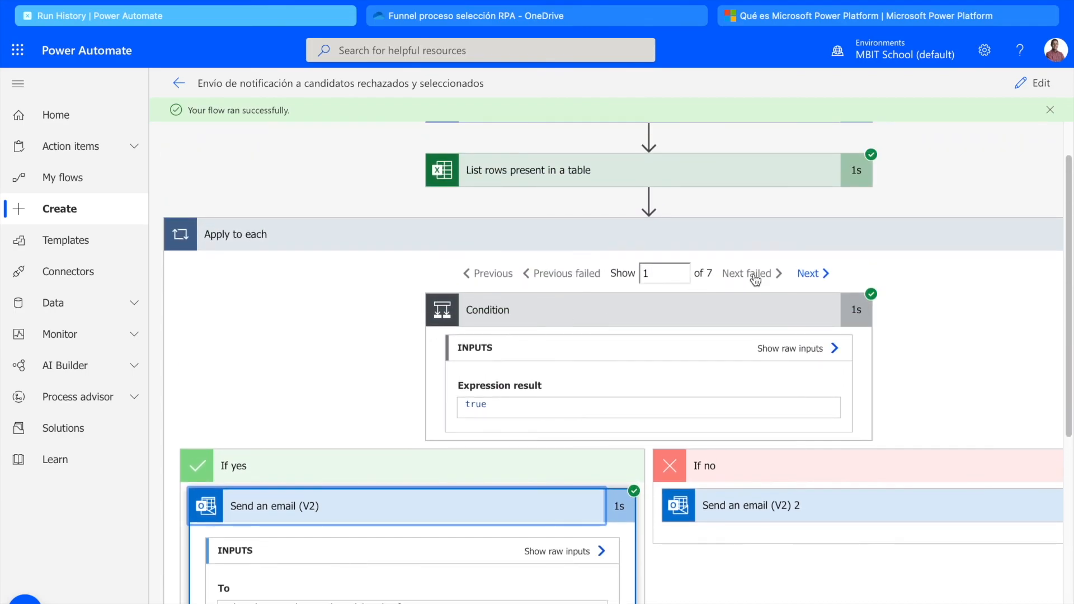
click(796, 274)
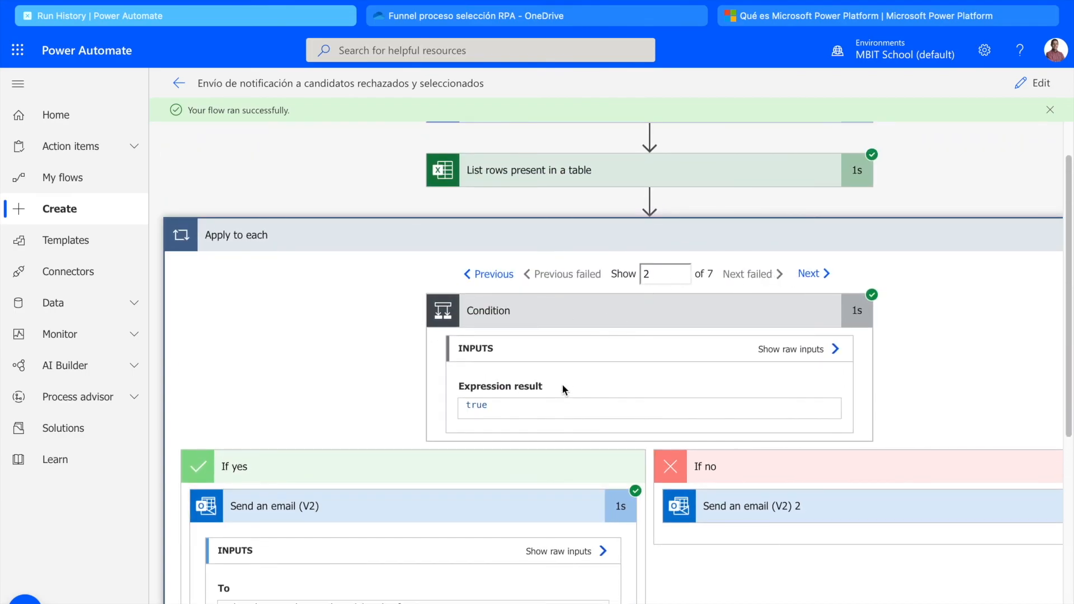
scroll(562, 385, down, 3)
scroll(562, 386, down, 2)
scroll(350, 459, left, 1)
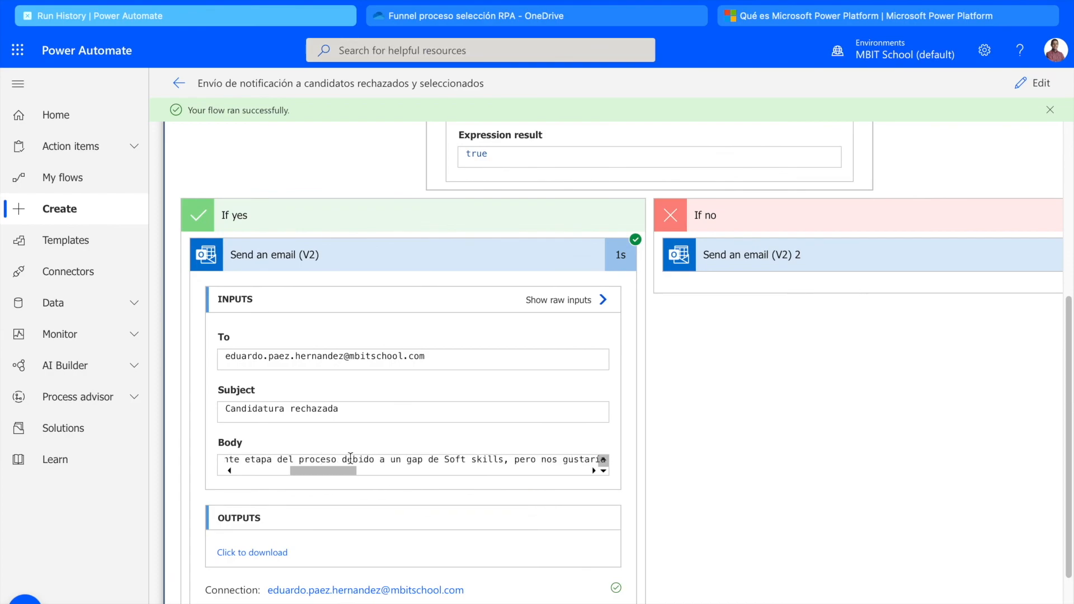
scroll(350, 458, right, 3)
scroll(350, 458, left, 4)
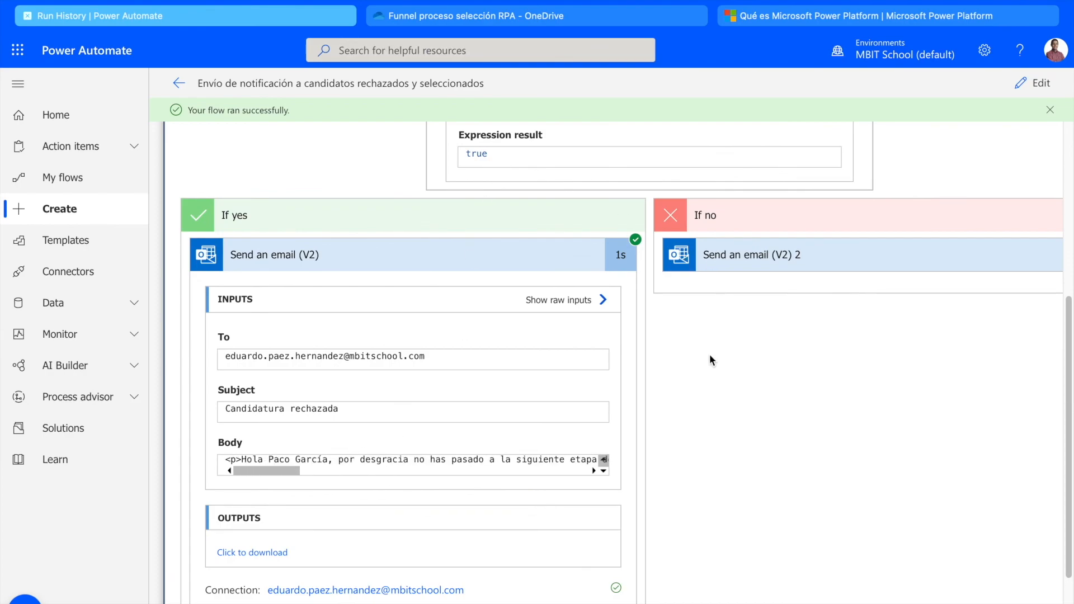
scroll(709, 360, down, 2)
scroll(709, 359, up, 6)
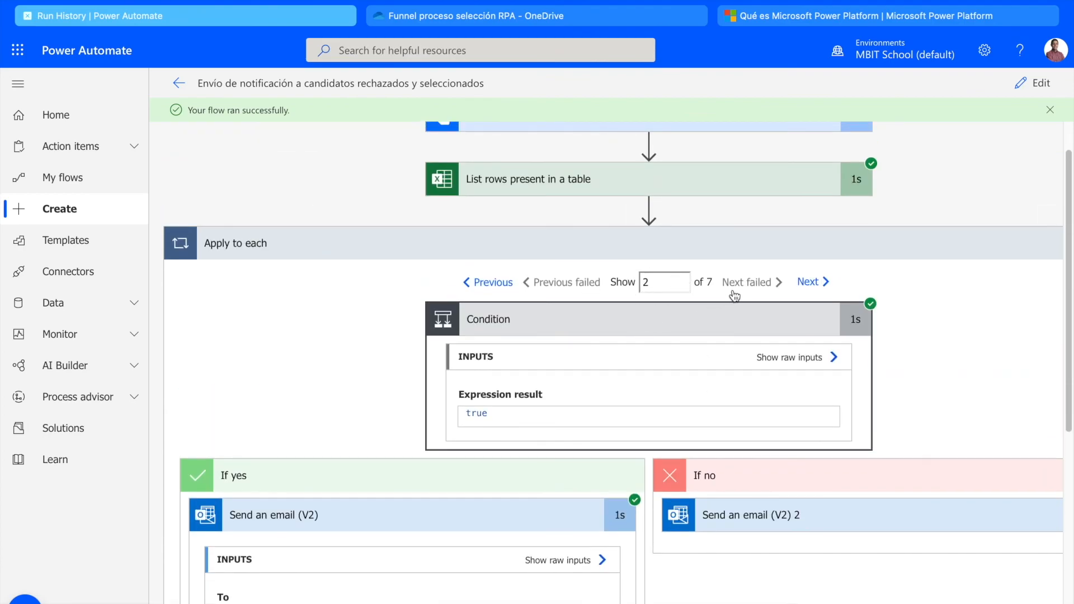
scroll(762, 338, up, 1)
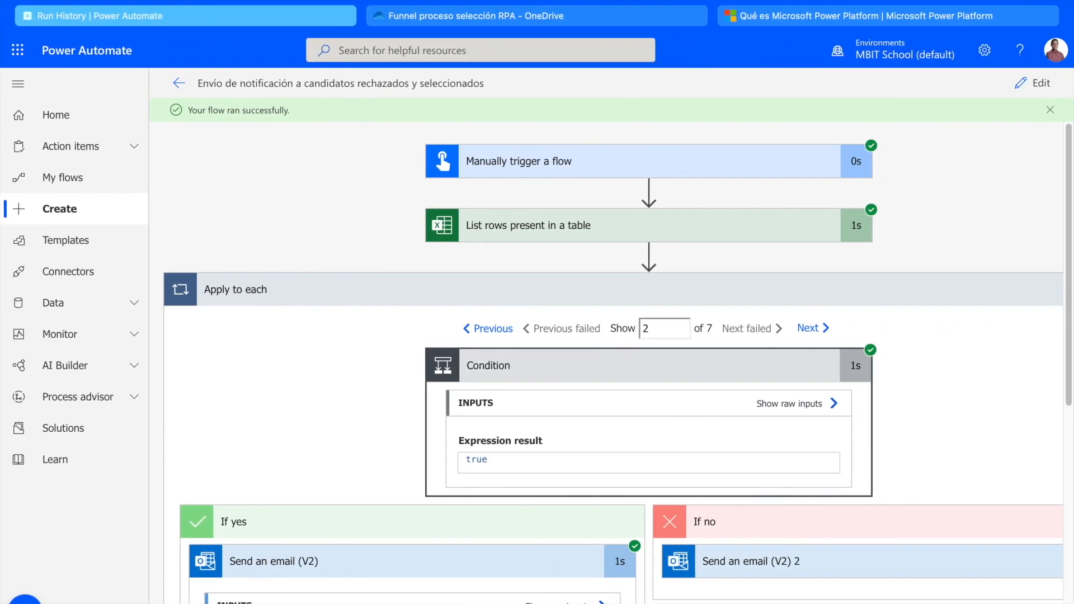
- Switch to Outlook and check the received Candidatura rechazada and Candidatura aceptada emails for the candidate name, rejection reason, vacancy and level
click(509, 586)
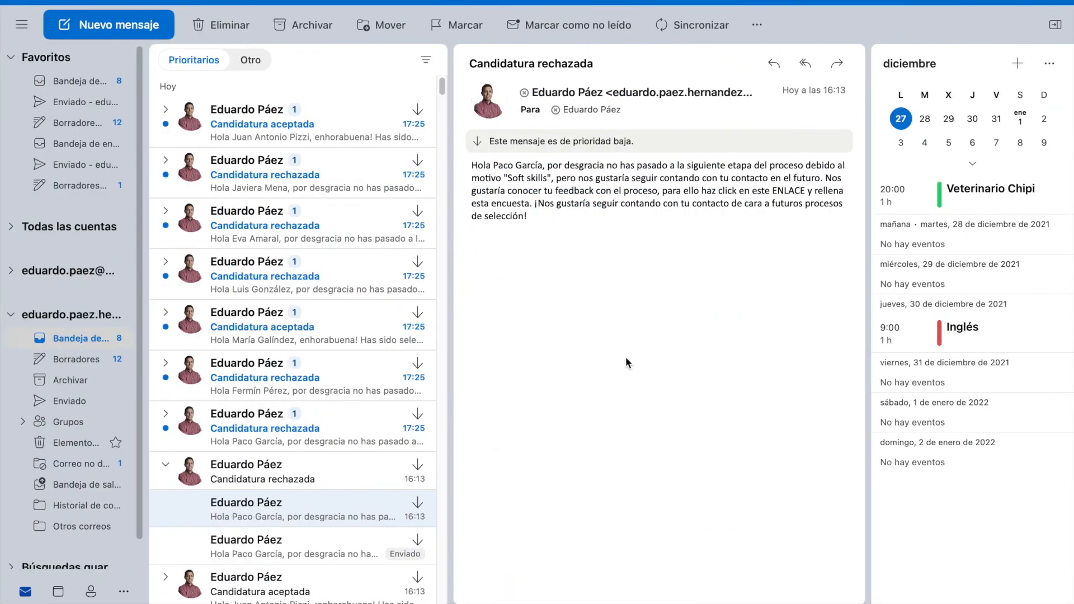
click(304, 425)
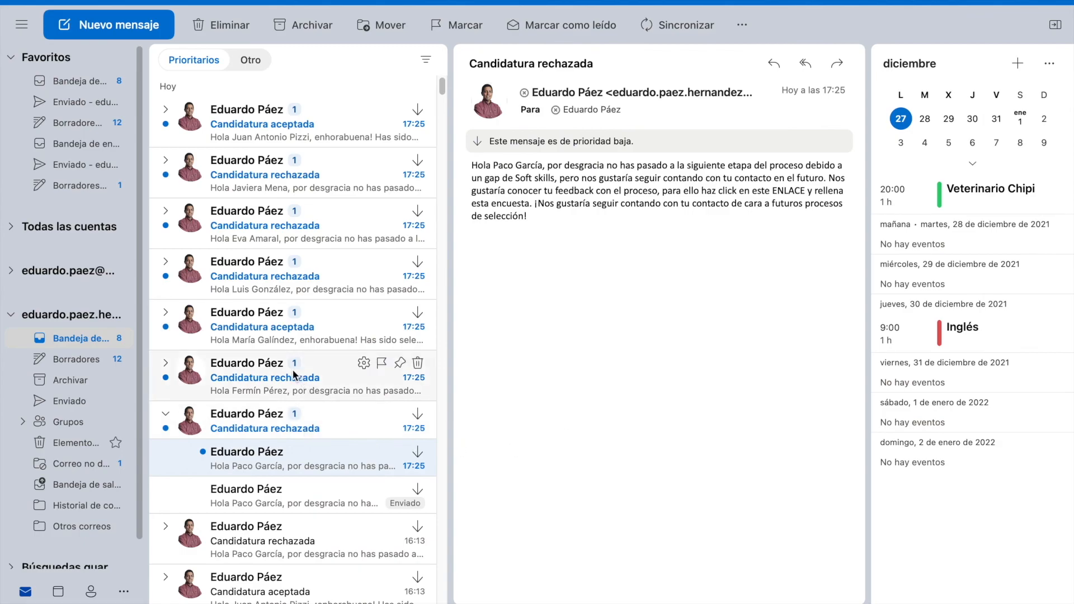
click(260, 386)
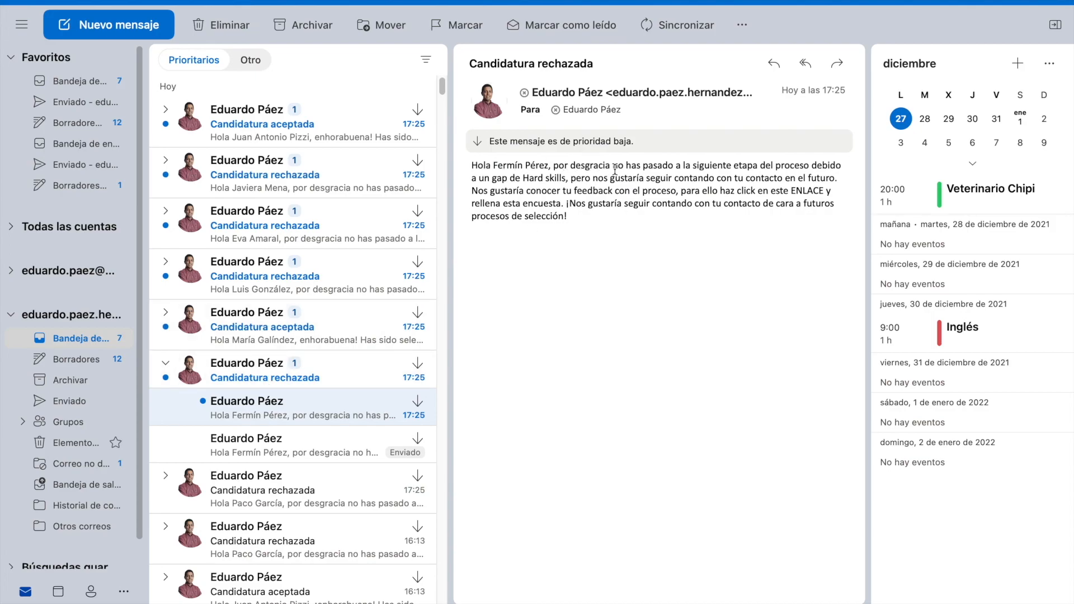
drag(524, 178, 565, 178)
click(572, 204)
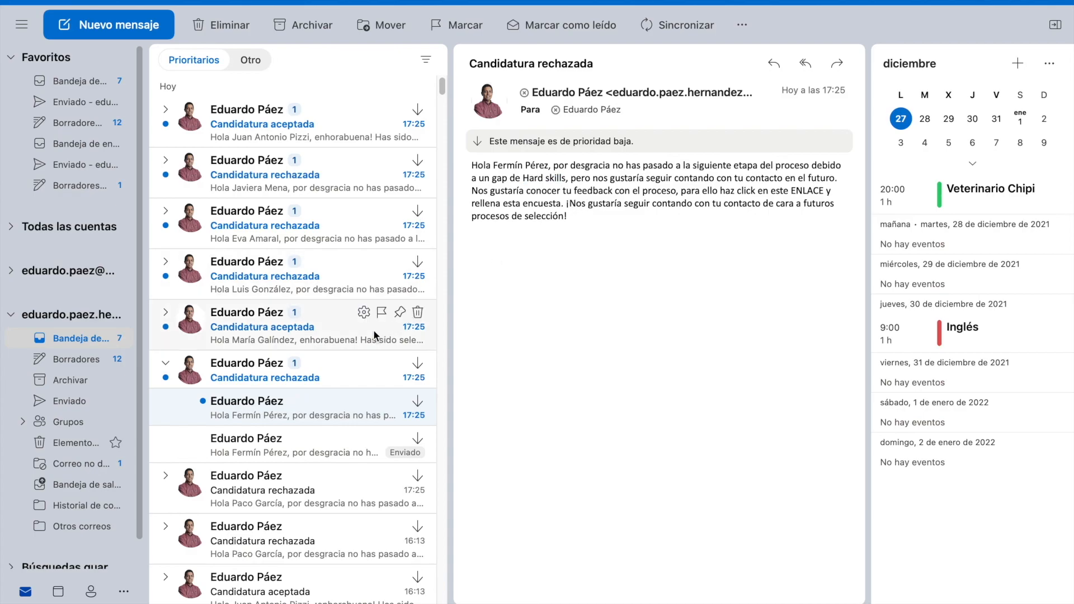
click(290, 331)
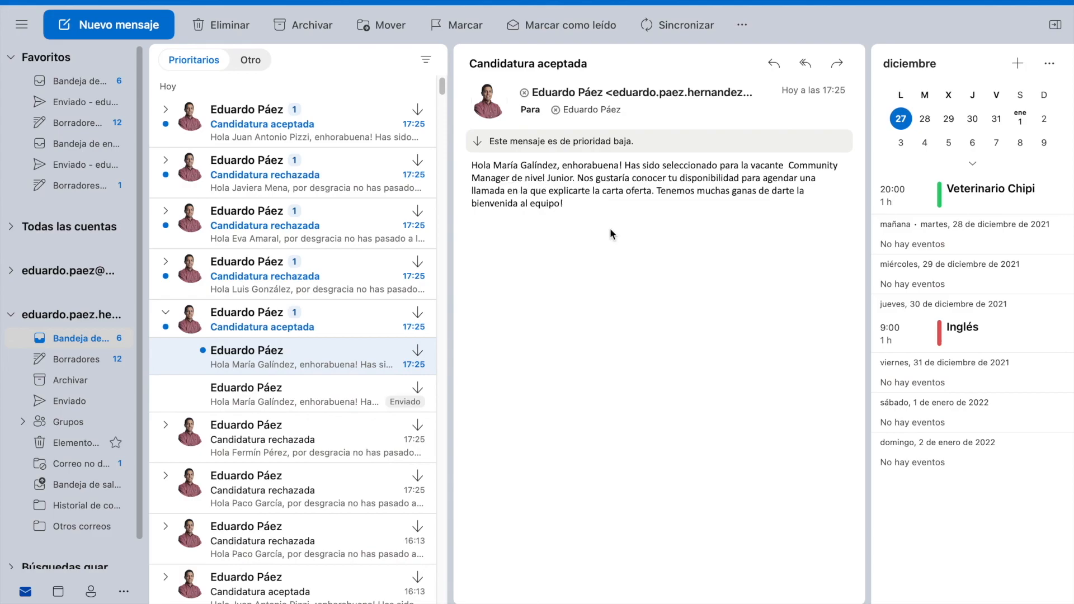
click(285, 277)
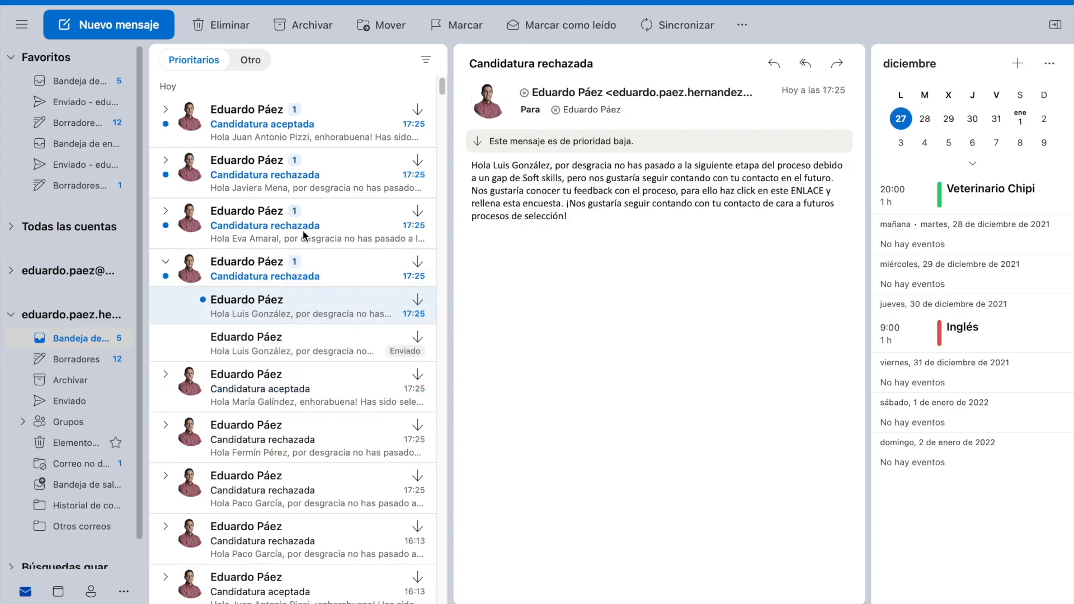
click(304, 186)
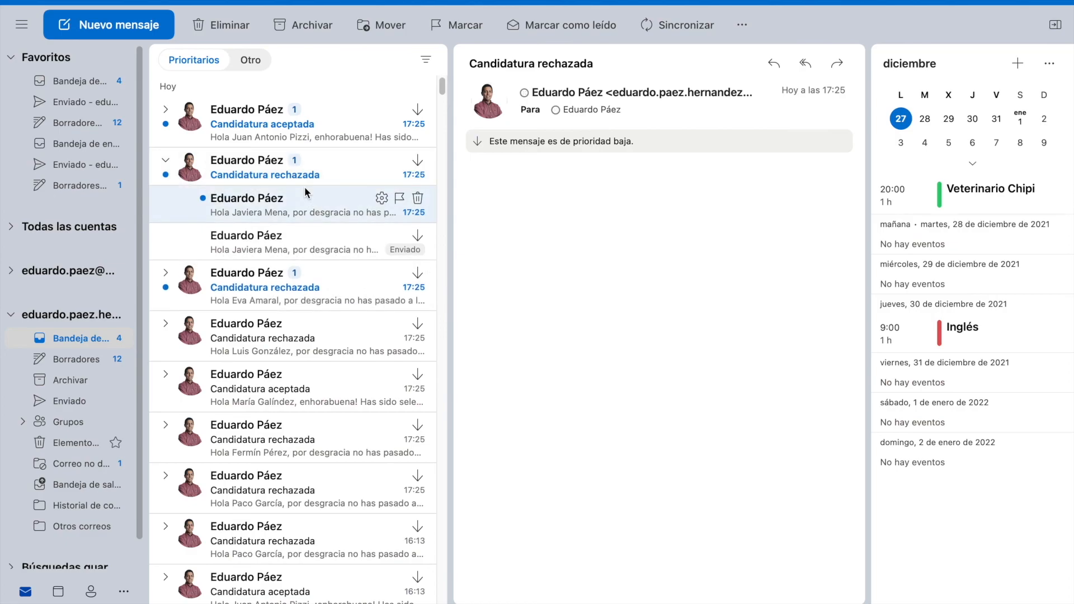
click(285, 131)
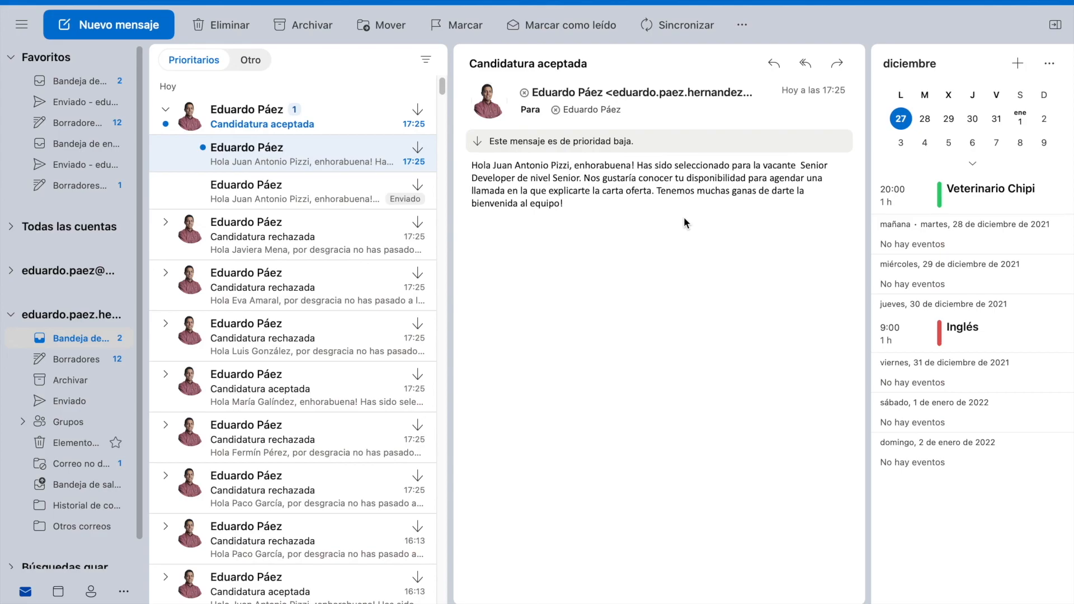
- Return to the flow run in Power Automate and review its Apply to each loop with the condition and email branches
key(ctrl+Left)
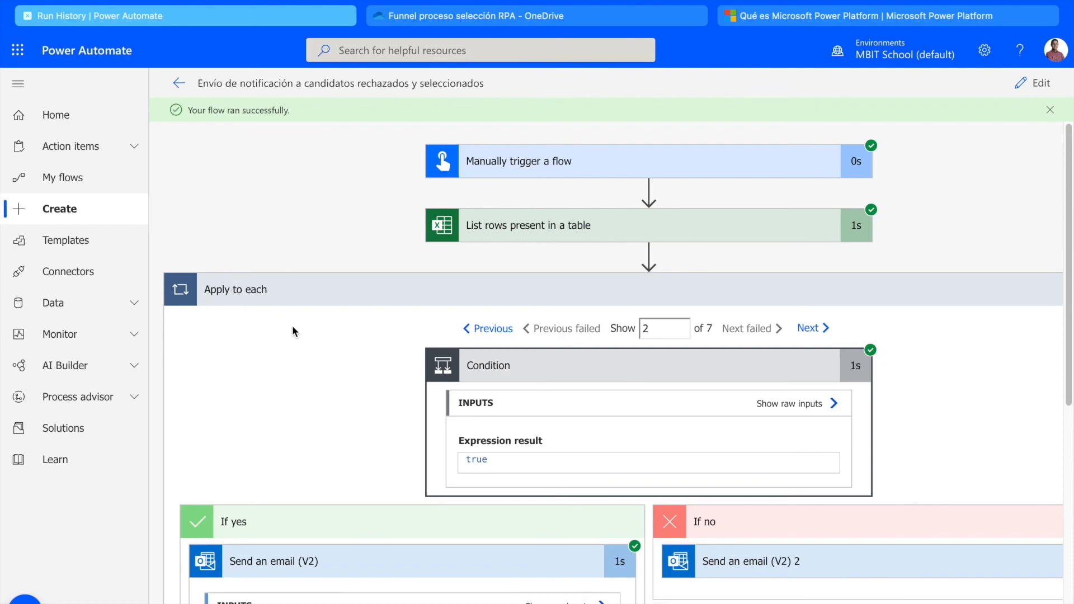
scroll(281, 310, down, 1)
scroll(281, 309, down, 1)
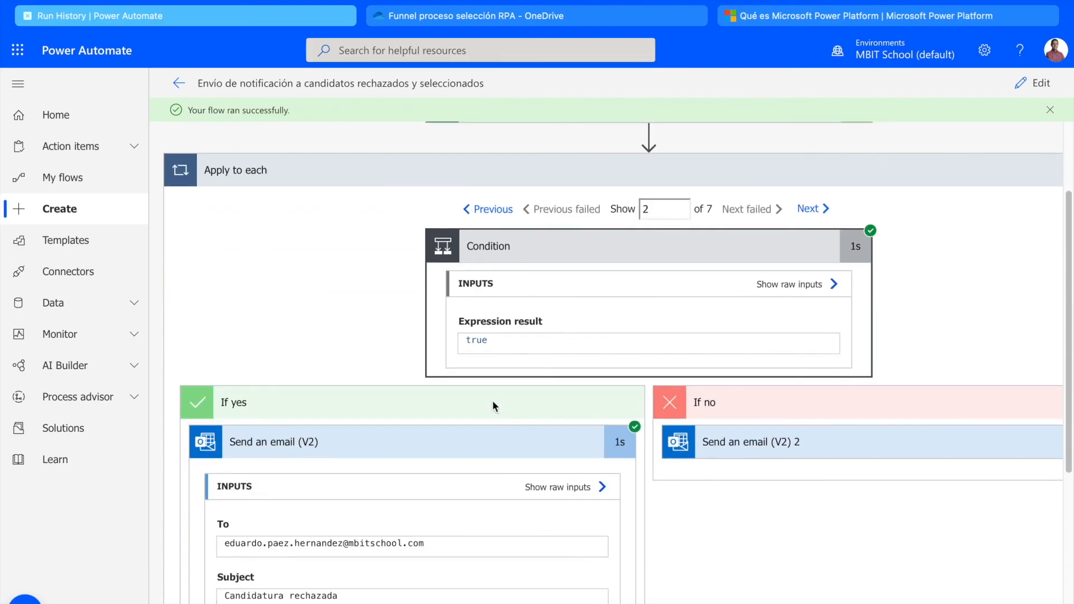
scroll(369, 337, up, 2)
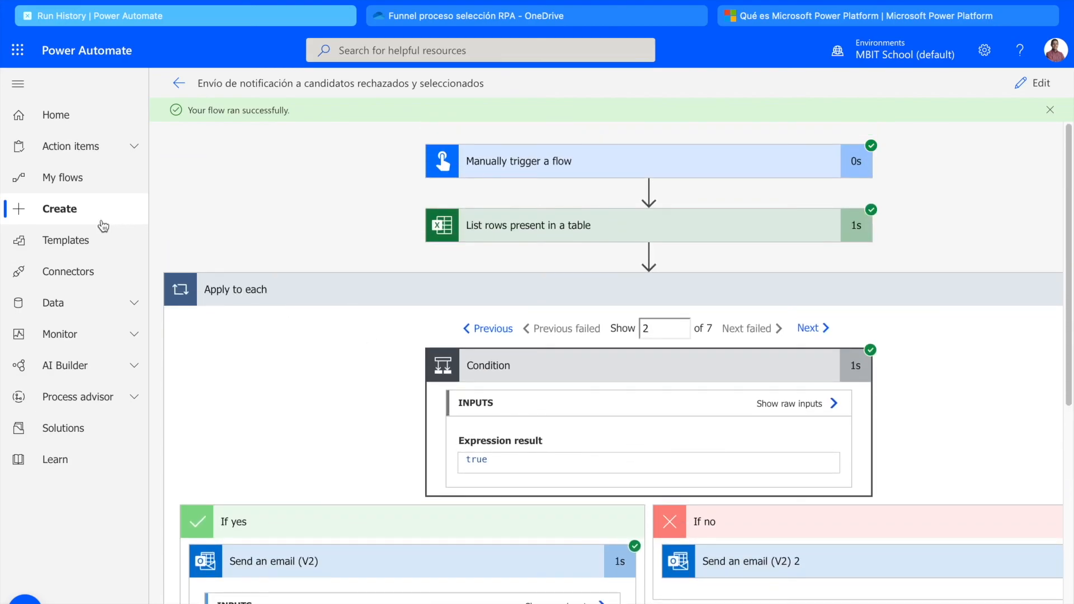